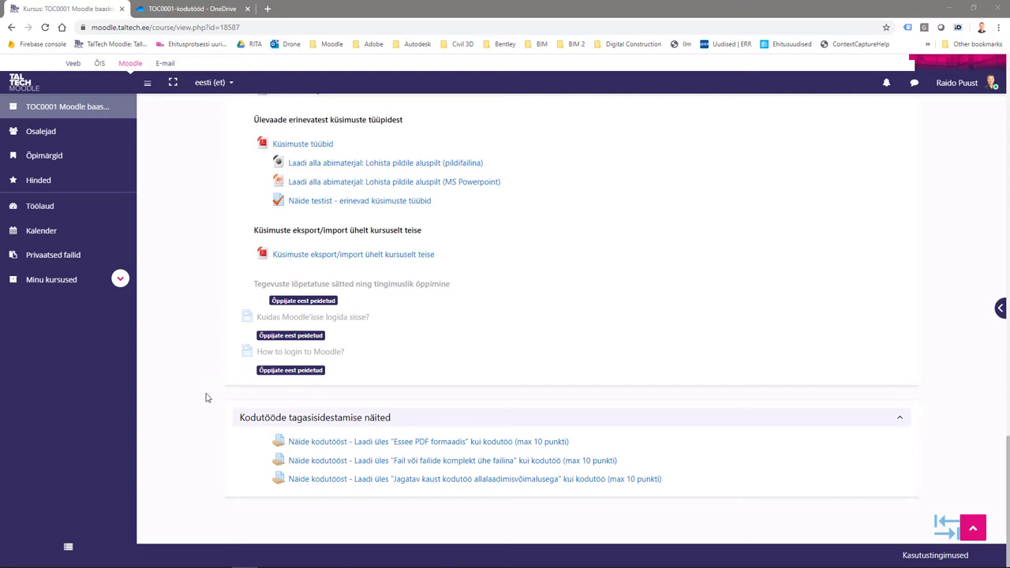
Step: Open the "Jagatav kaust kodutöö allalaadimisvõimalusega" example assignment in the course section Kodutööde tagasisidestamise näited
{"action": "scroll", "coordinate": [205, 401], "scroll_direction": "up", "scroll_amount": 8}
{"action": "scroll", "coordinate": [203, 404], "scroll_direction": "up", "scroll_amount": 10}
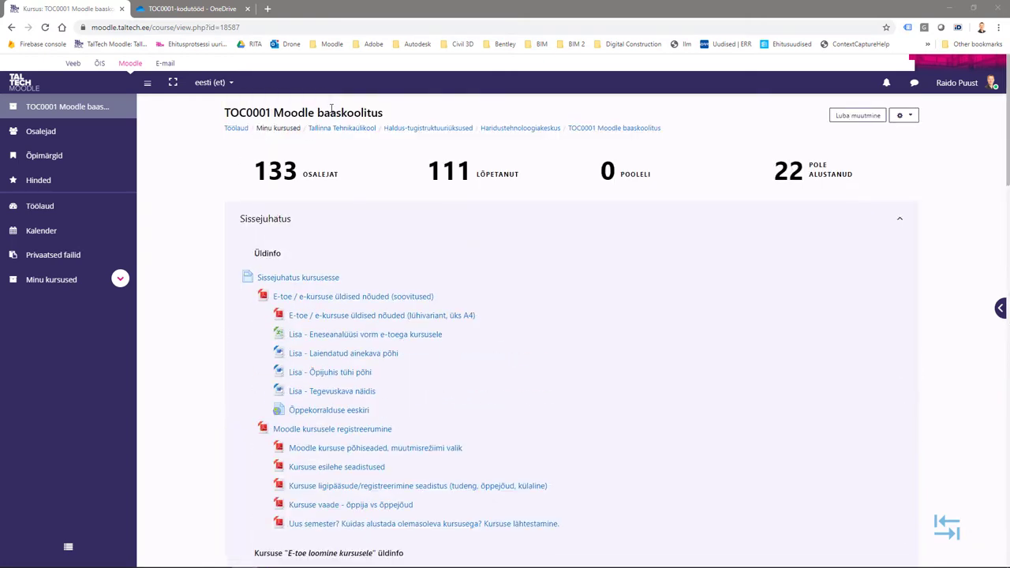
{"action": "scroll", "coordinate": [180, 426], "scroll_direction": "down", "scroll_amount": 20}
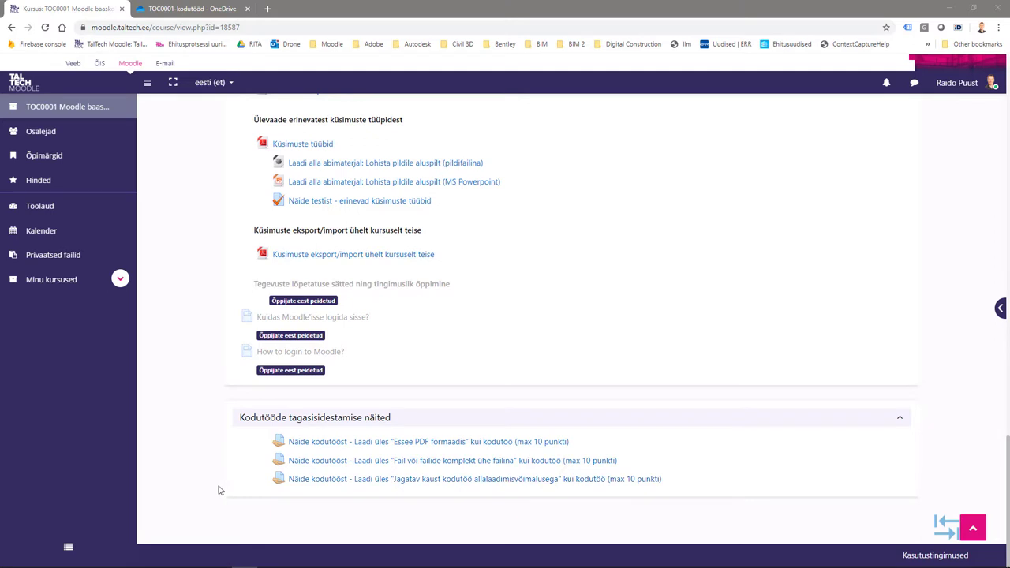
{"action": "left_click", "coordinate": [421, 482]}
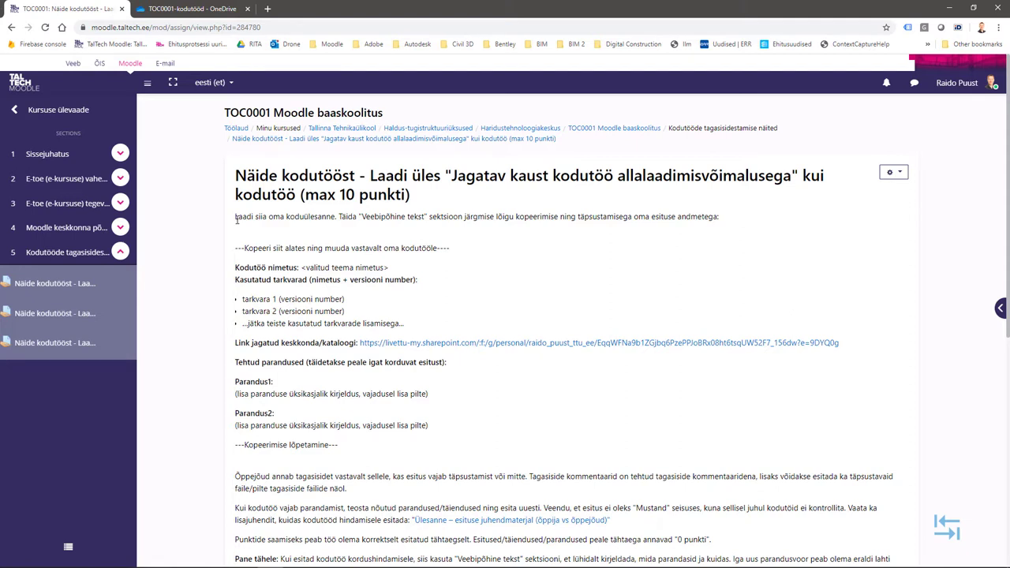
Step: Review the assignment's instructions, including the intro sentence, the template block to copy and the feedback and resubmission rules
{"action": "left_click_drag", "start_coordinate": [236, 219], "coordinate": [724, 229]}
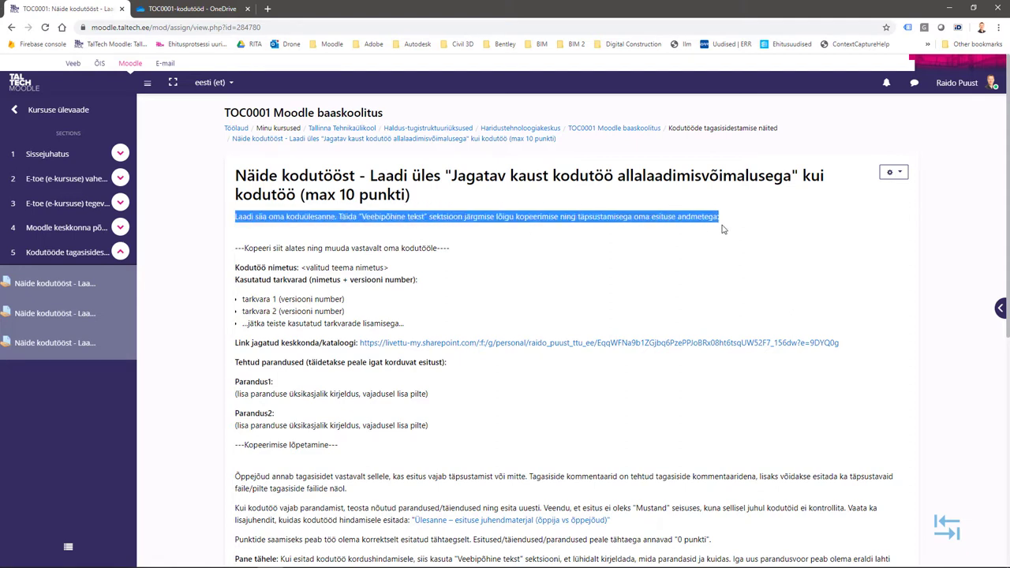
{"action": "left_click", "coordinate": [579, 255]}
{"action": "scroll", "coordinate": [528, 310], "scroll_direction": "down", "scroll_amount": 1}
{"action": "left_click_drag", "start_coordinate": [236, 195], "coordinate": [345, 392]}
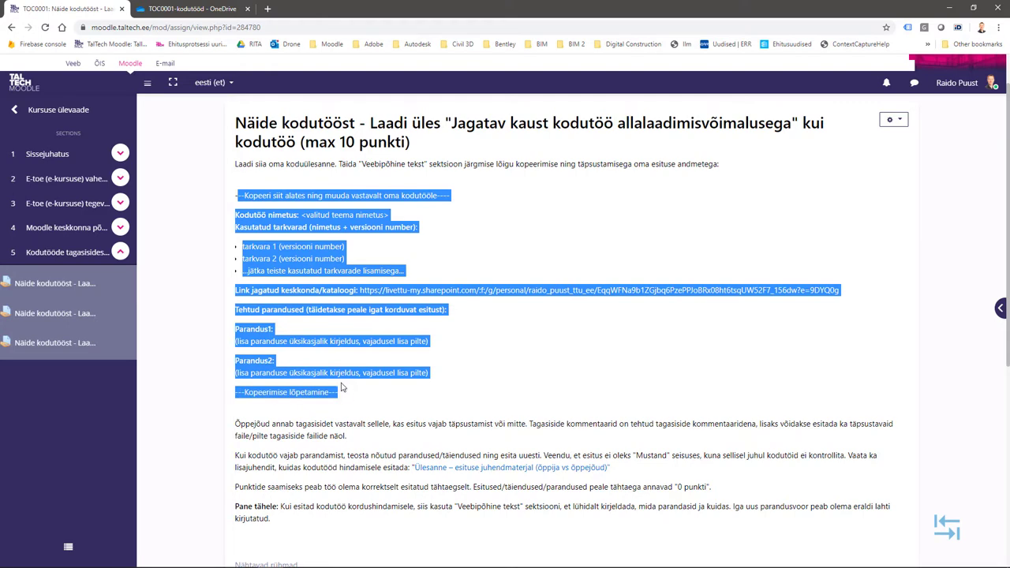
{"action": "left_click", "coordinate": [303, 337]}
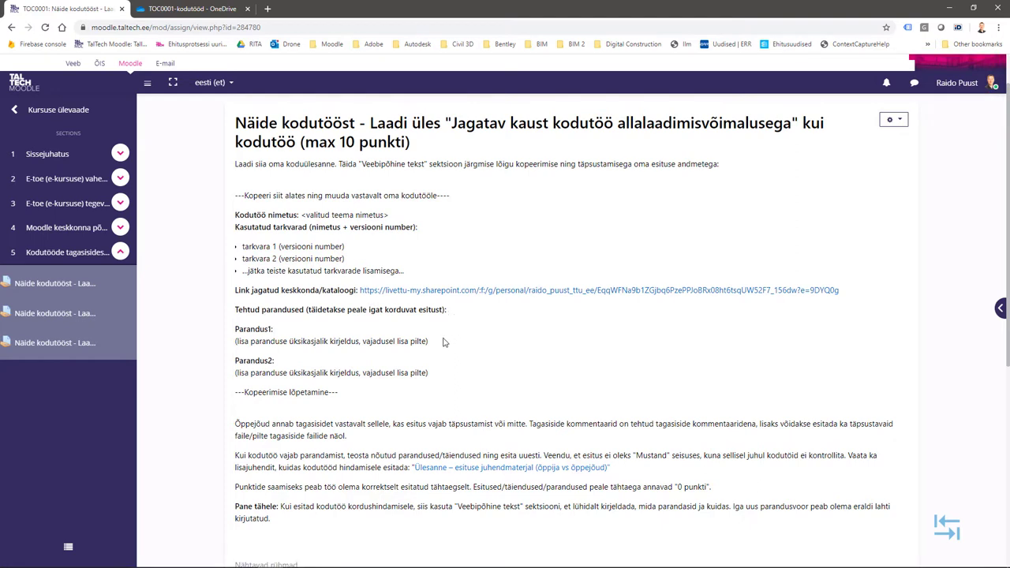
{"action": "scroll", "coordinate": [444, 340], "scroll_direction": "down", "scroll_amount": 1}
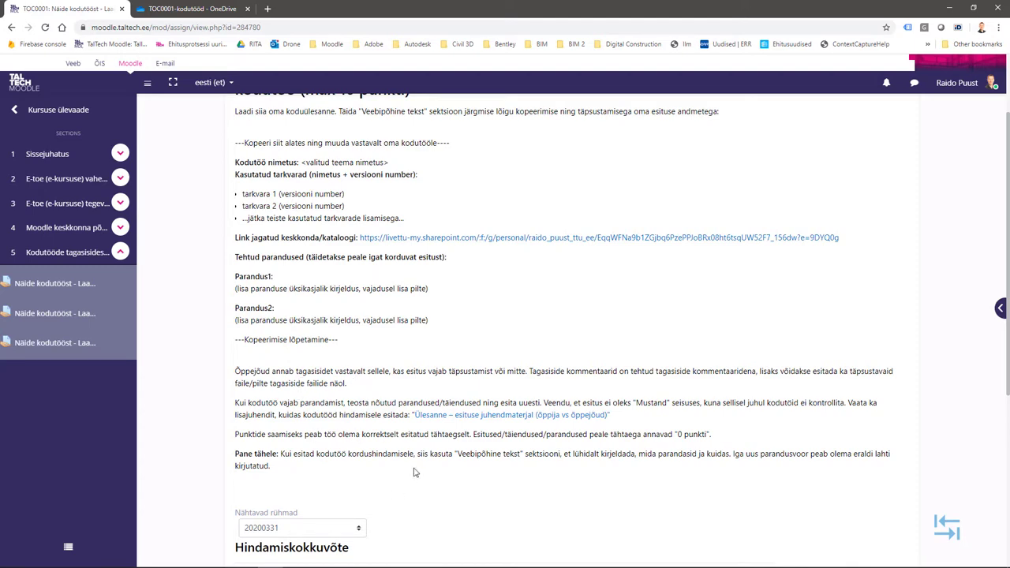
{"action": "scroll", "coordinate": [372, 453], "scroll_direction": "up", "scroll_amount": 2}
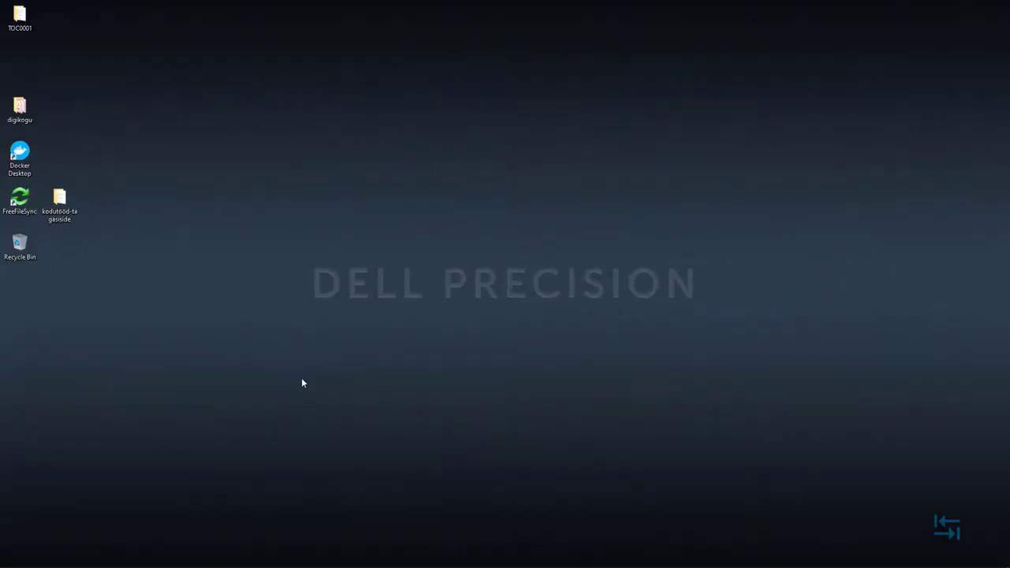
Step: Open the TOC0001-kodutööd folder in File Explorer and compare its subfolders with the same folder in OneDrive online
{"action": "key", "text": "alt+Tab"}
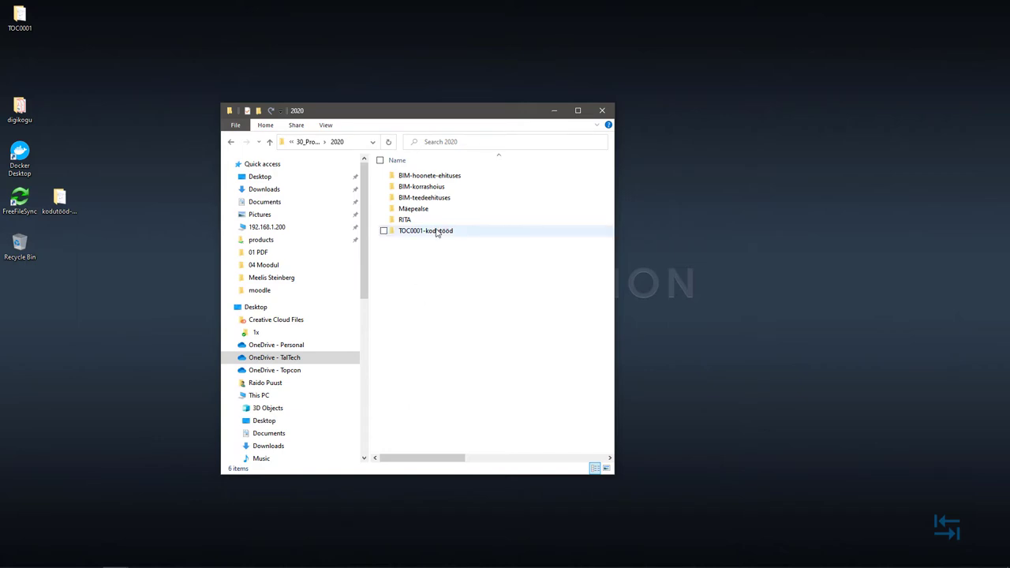
{"action": "mouse_move", "coordinate": [436, 231]}
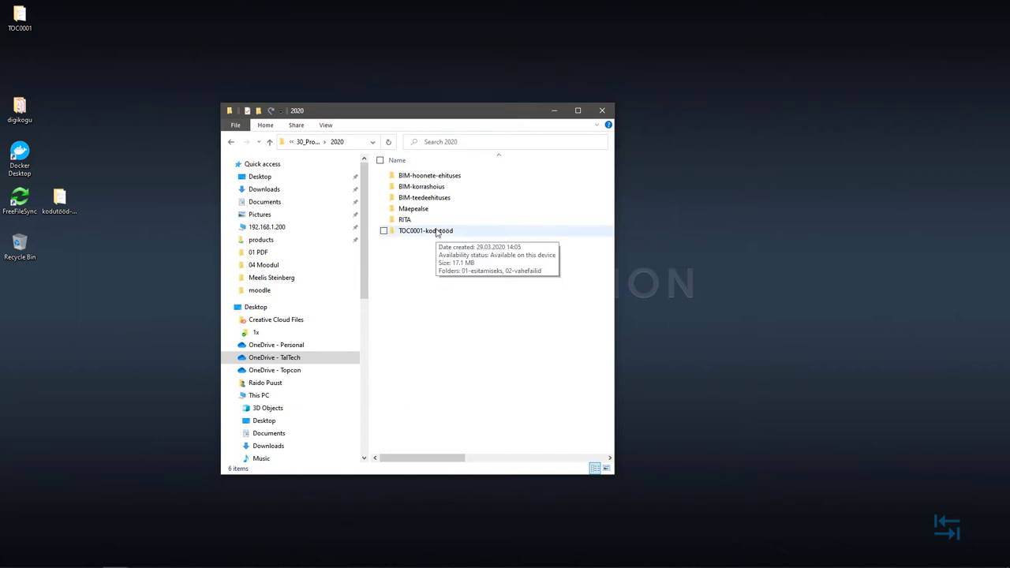
{"action": "double_click", "coordinate": [436, 232]}
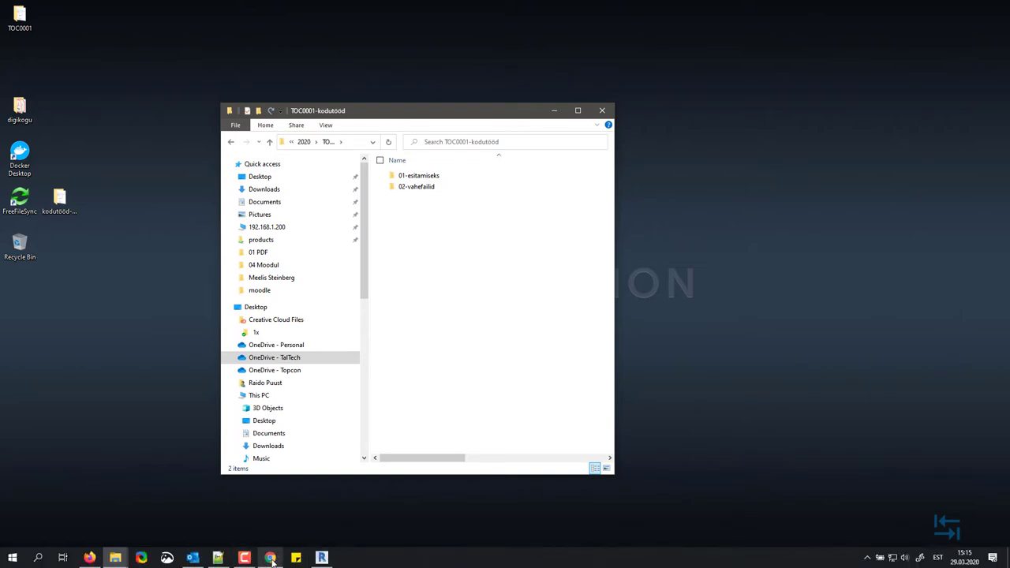
{"action": "left_click", "coordinate": [269, 557]}
{"action": "left_click", "coordinate": [187, 9]}
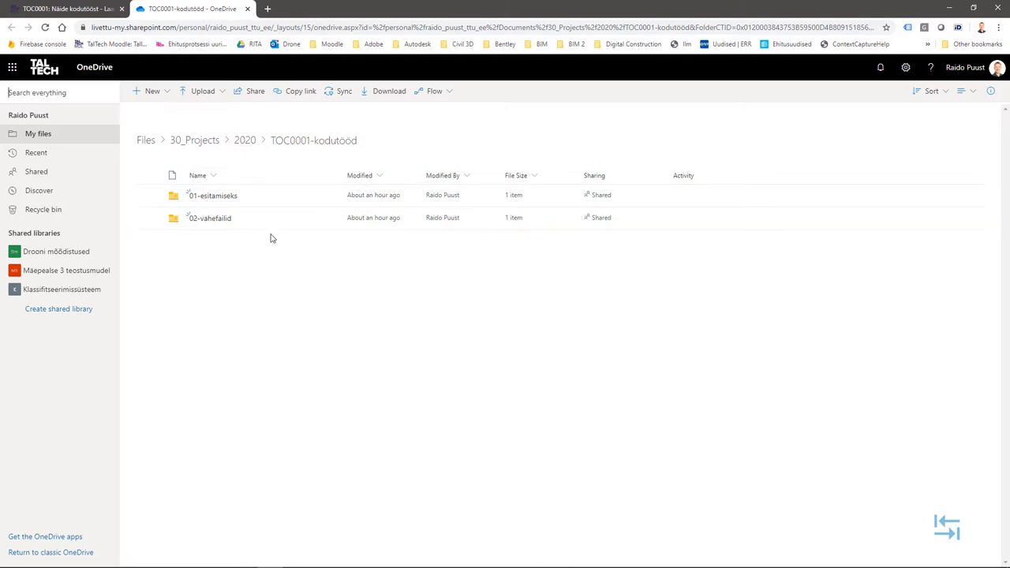
{"action": "left_click", "coordinate": [950, 11]}
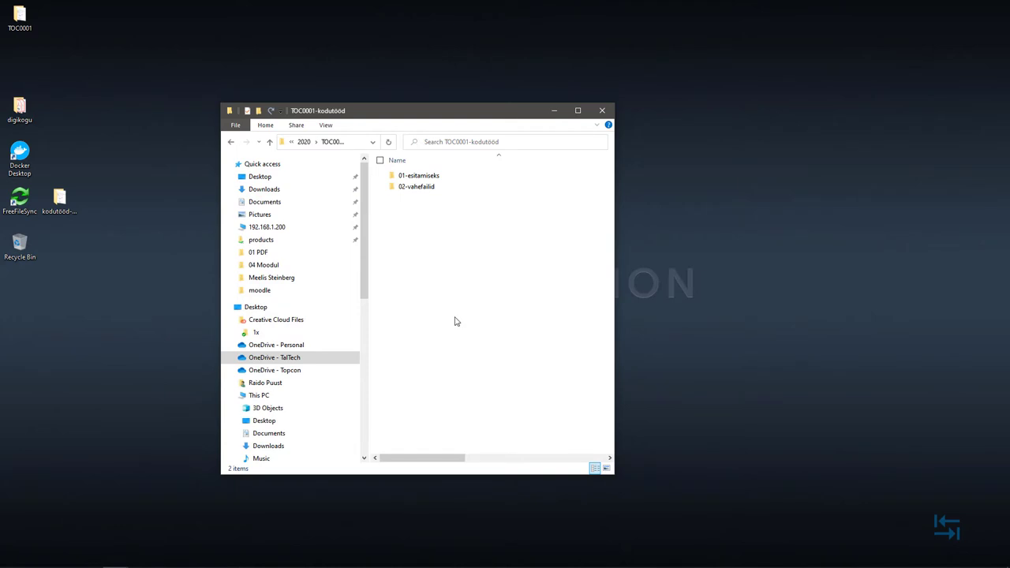
Step: Switch to the student's Firefox session and open the "Jagatav kaust kodutöö allalaadimisvõimalusega" assignment from the course page
{"action": "key", "text": "alt+Tab"}
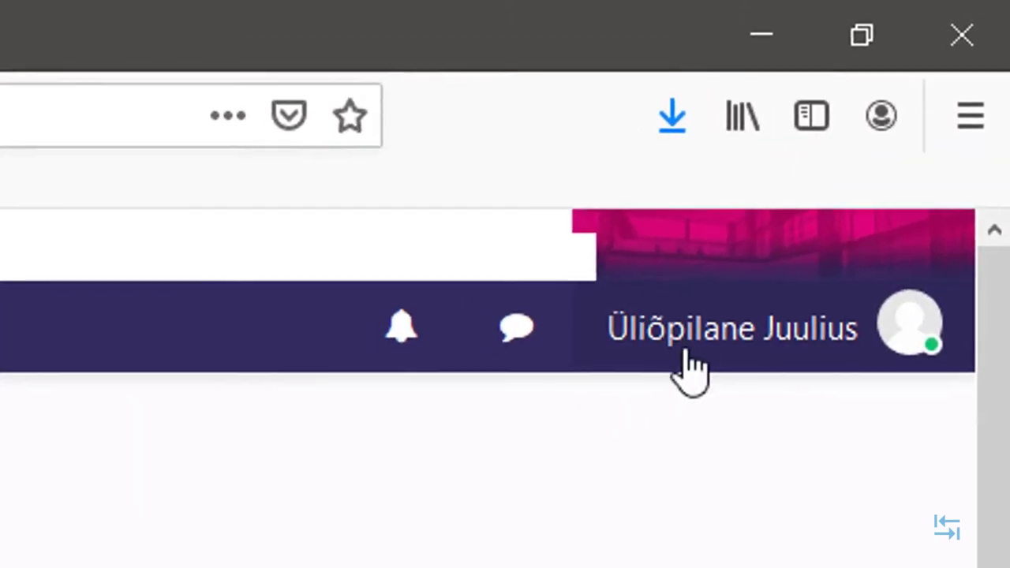
{"action": "scroll", "coordinate": [184, 418], "scroll_direction": "down", "scroll_amount": 10}
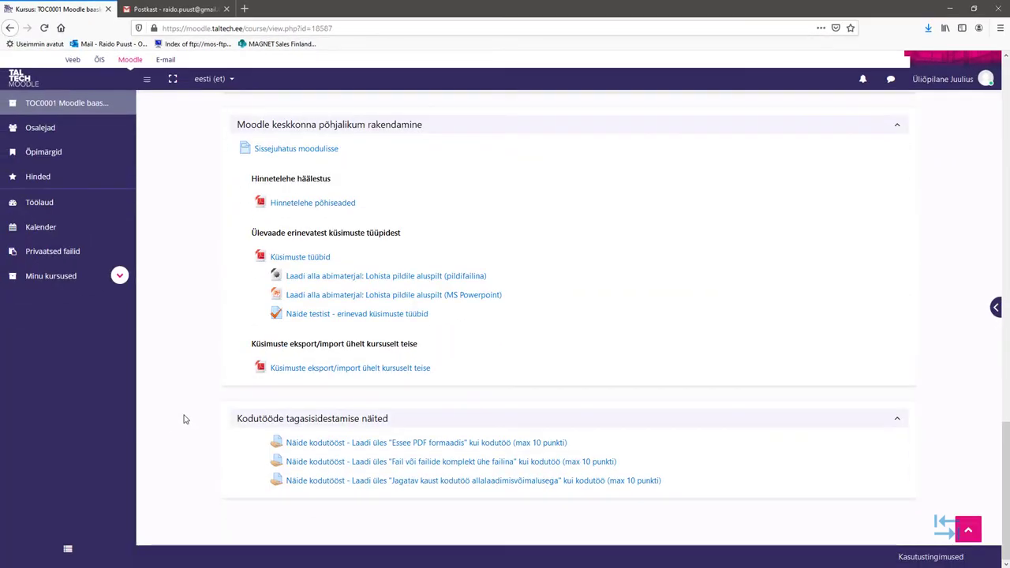
{"action": "left_click", "coordinate": [457, 485]}
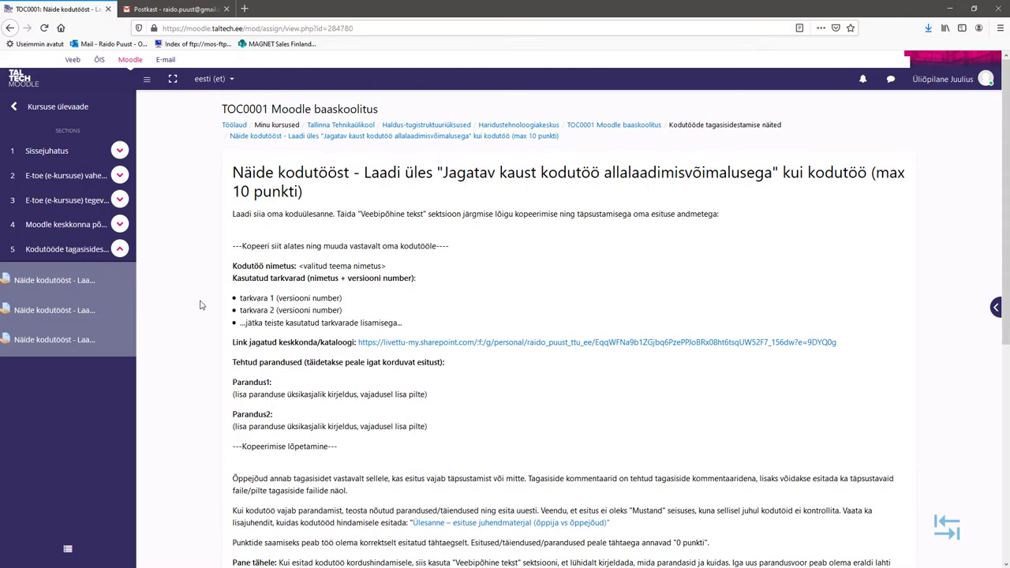
Step: Review the text template and the submission status section on the student's assignment page
{"action": "scroll", "coordinate": [288, 239], "scroll_direction": "down", "scroll_amount": 3}
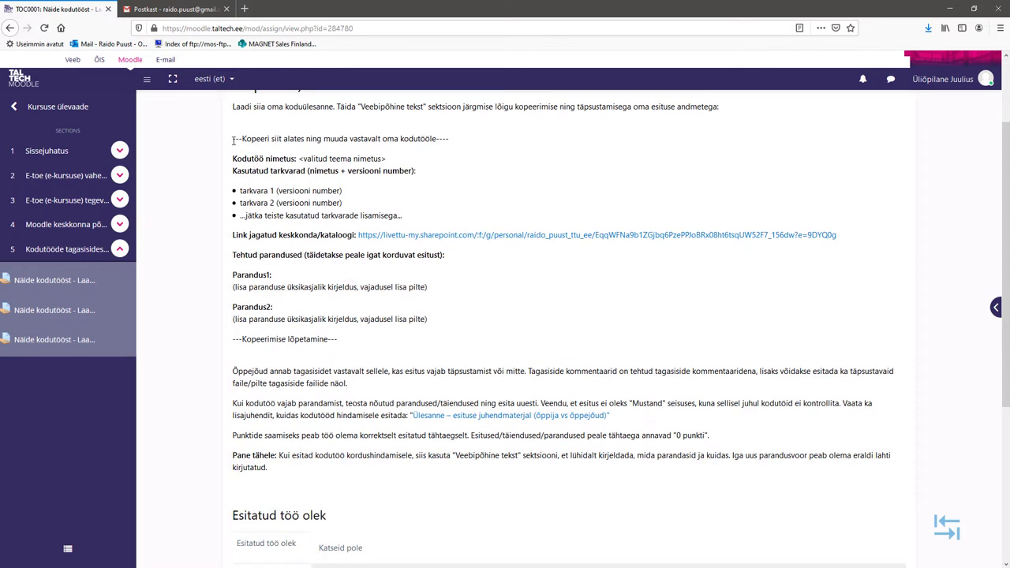
{"action": "left_click_drag", "start_coordinate": [232, 138], "coordinate": [366, 337]}
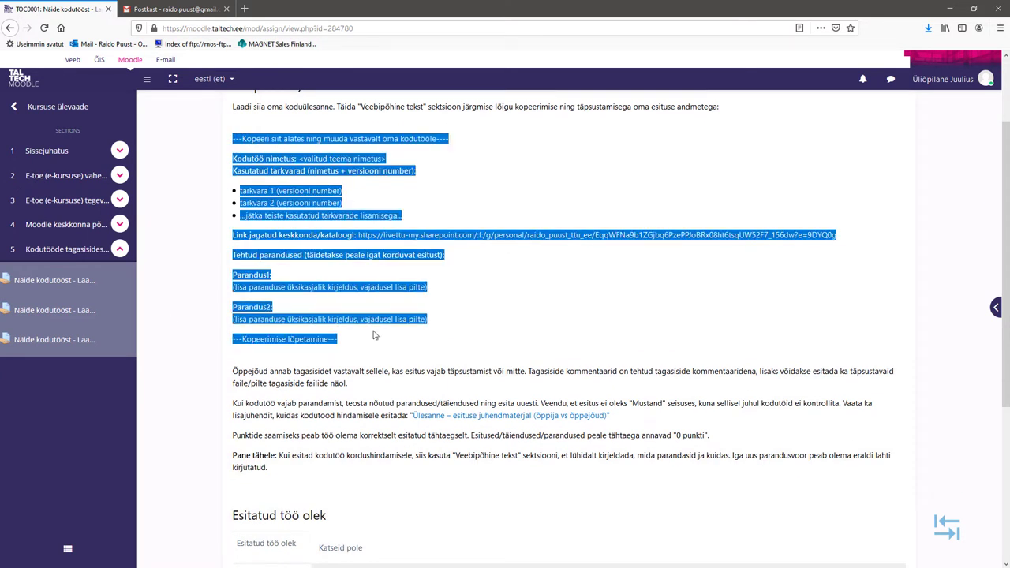
{"action": "left_click", "coordinate": [373, 263]}
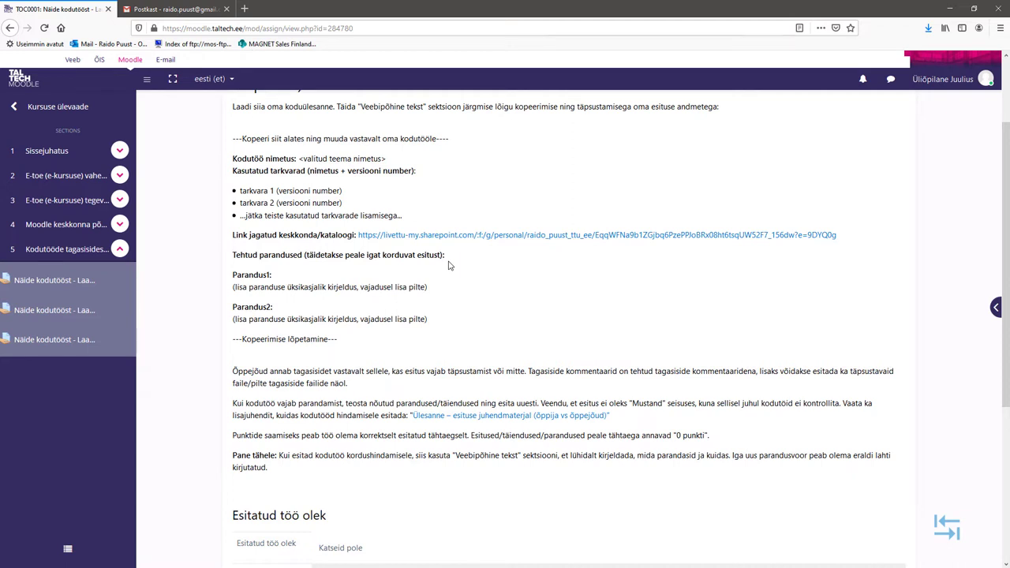
{"action": "scroll", "coordinate": [448, 265], "scroll_direction": "down", "scroll_amount": 5}
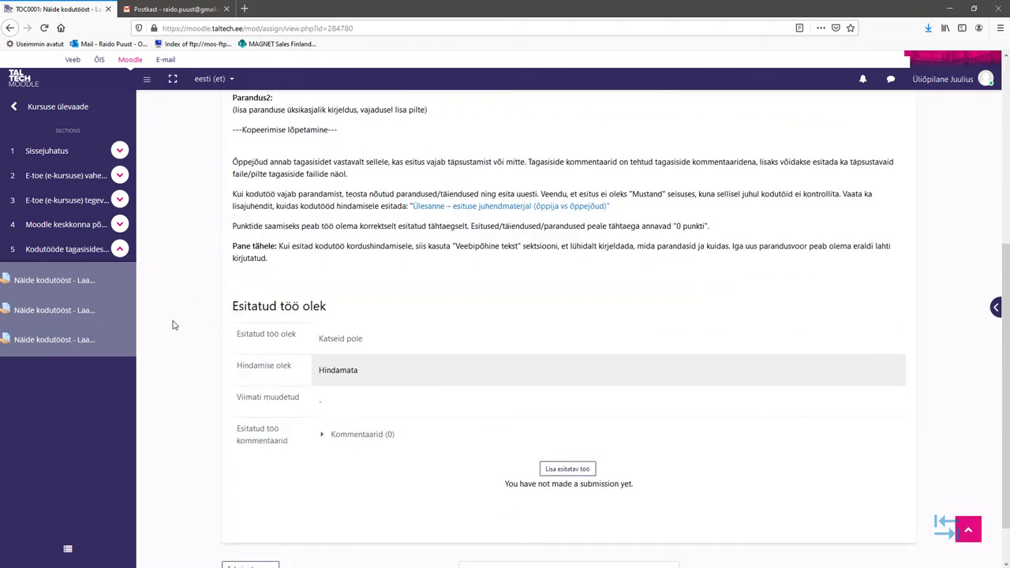
{"action": "scroll", "coordinate": [350, 331], "scroll_direction": "up", "scroll_amount": 6}
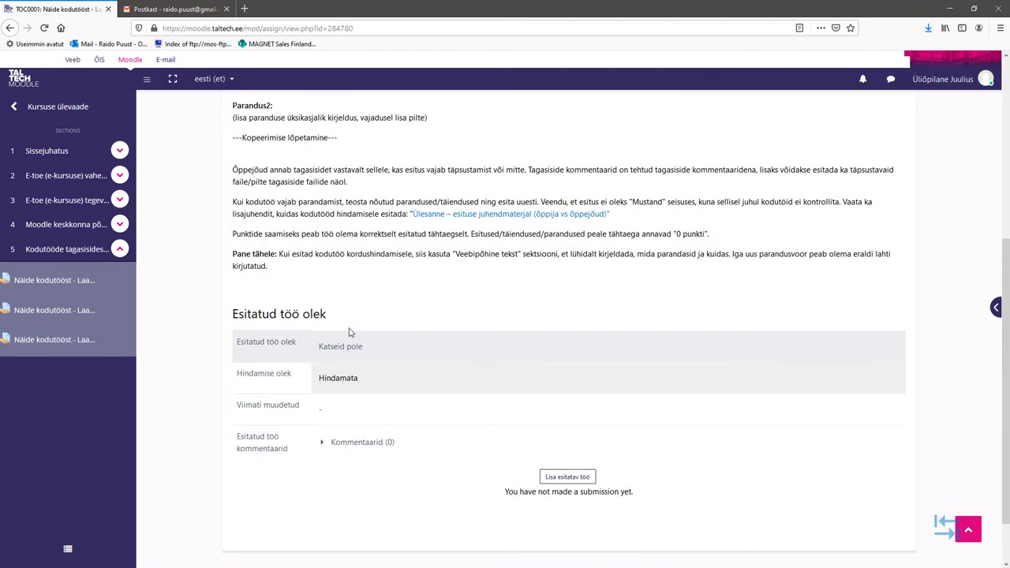
Step: Copy the template text from "---Kopeeri siit alates" through "---Kopeerimise lõpetamine---" in the assignment description
{"action": "left_click_drag", "start_coordinate": [233, 197], "coordinate": [366, 397]}
{"action": "right_click", "coordinate": [289, 198]}
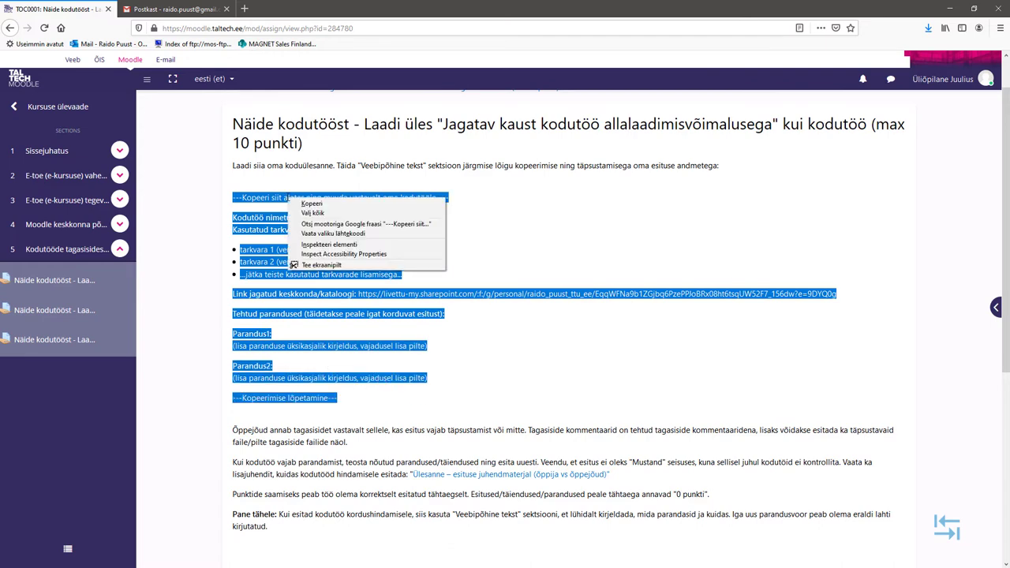
{"action": "left_click", "coordinate": [314, 204]}
{"action": "left_click", "coordinate": [201, 276]}
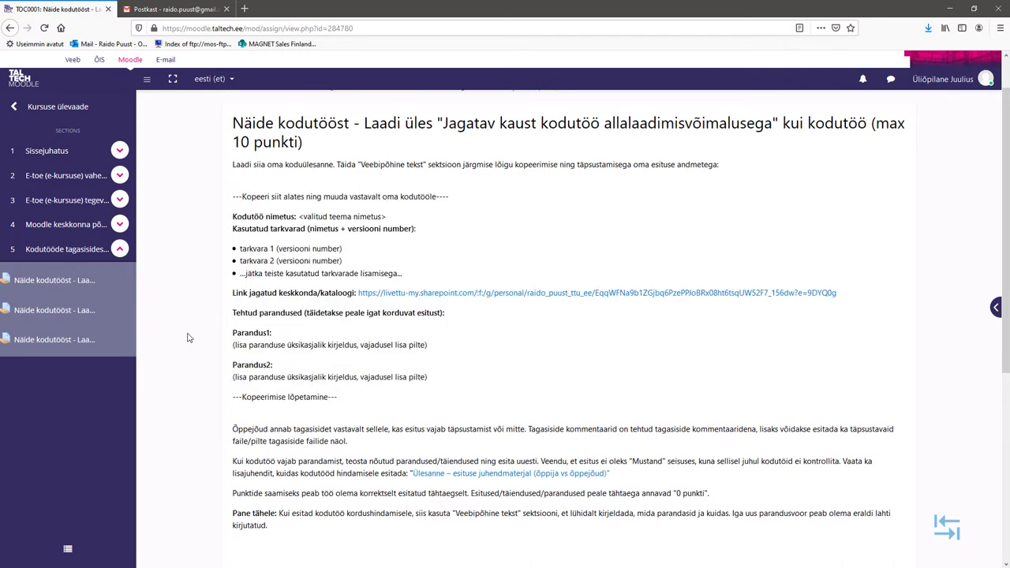
Step: Start a new submission and paste the copied template into the Veebipõhine tekst field
{"action": "scroll", "coordinate": [564, 422], "scroll_direction": "down", "scroll_amount": 8}
{"action": "left_click", "coordinate": [567, 415]}
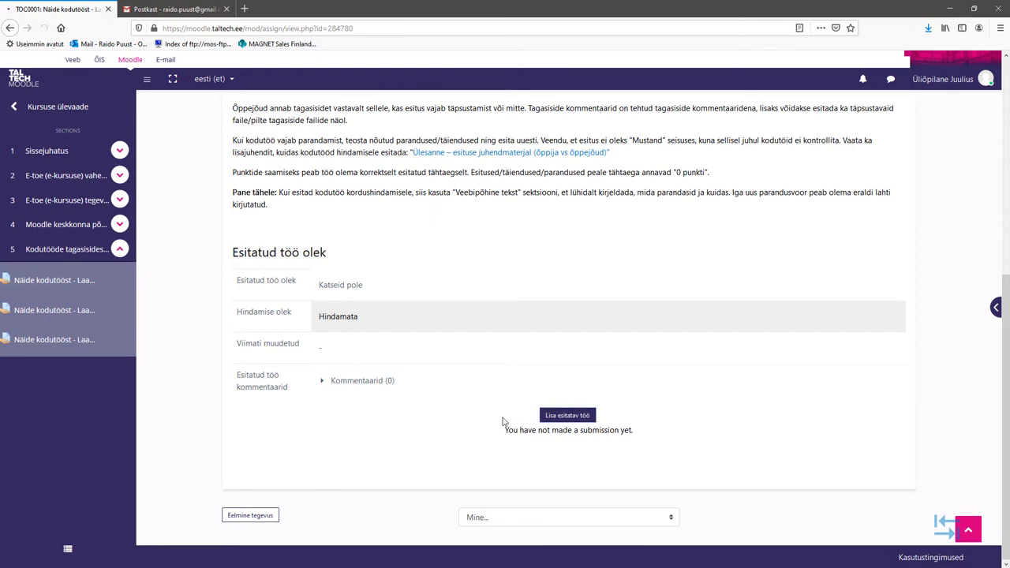
{"action": "scroll", "coordinate": [256, 355], "scroll_direction": "down", "scroll_amount": 3}
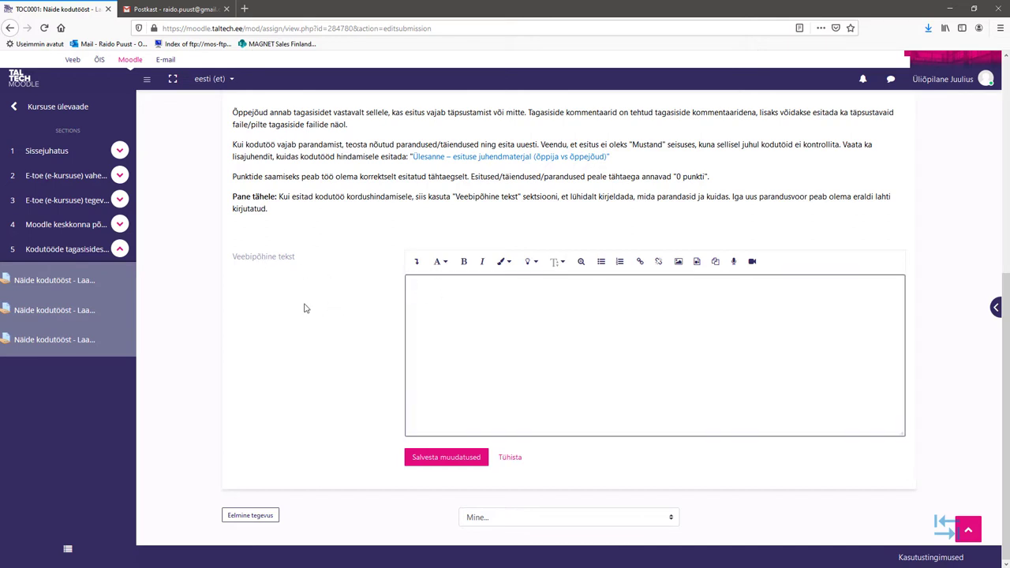
{"action": "left_click", "coordinate": [431, 316]}
{"action": "key", "text": "ctrl+v"}
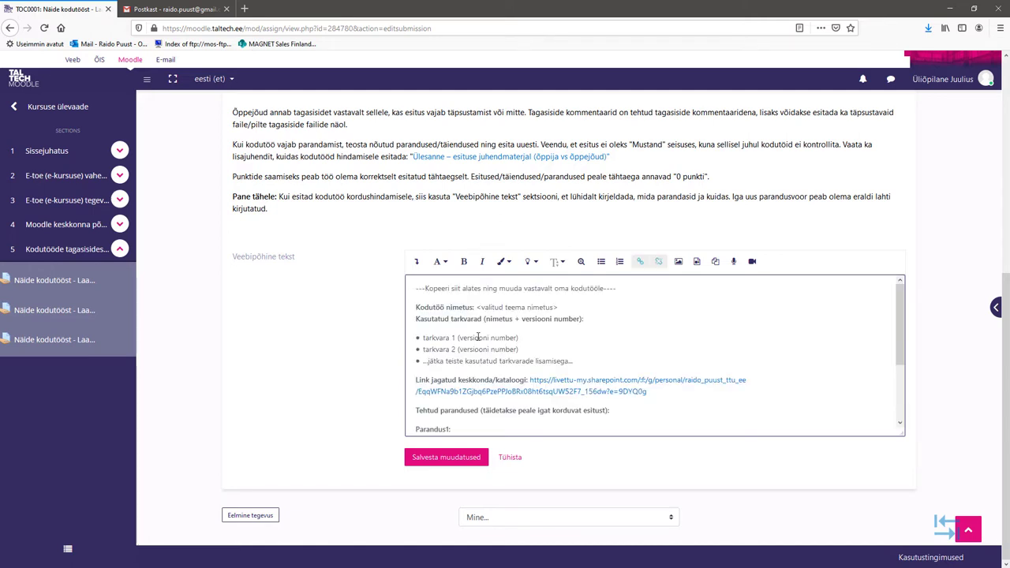
Step: Delete the "---Kopeeri siit alates" line from the submission text and set Kodutöö nimetus to "Arhitektuurne mudel"
{"action": "left_click", "coordinate": [420, 289]}
{"action": "left_click", "coordinate": [620, 291], "text": "shift"}
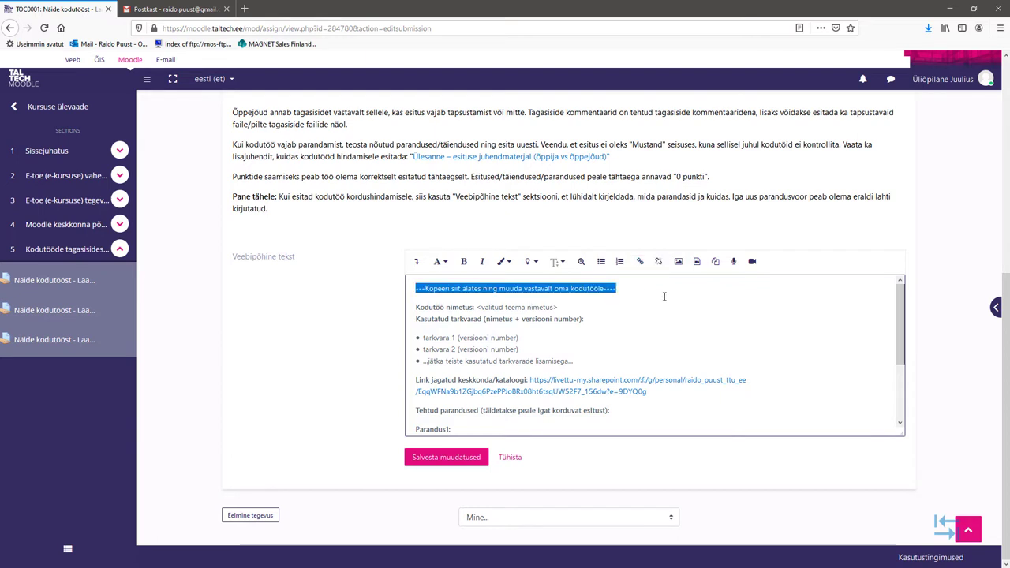
{"action": "key", "text": "BackSpace"}
{"action": "key", "text": "Delete"}
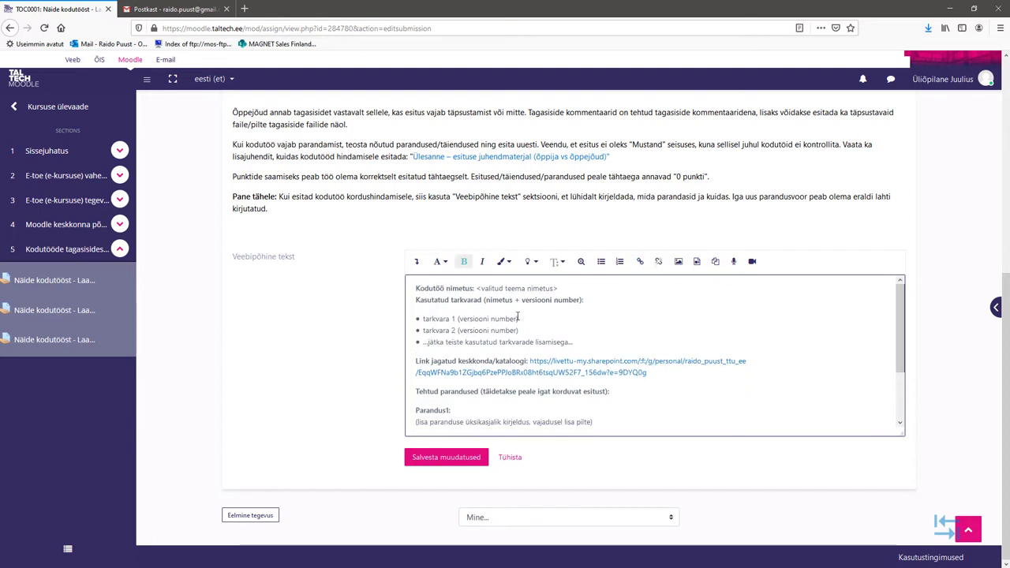
{"action": "left_click_drag", "start_coordinate": [477, 289], "coordinate": [558, 288]}
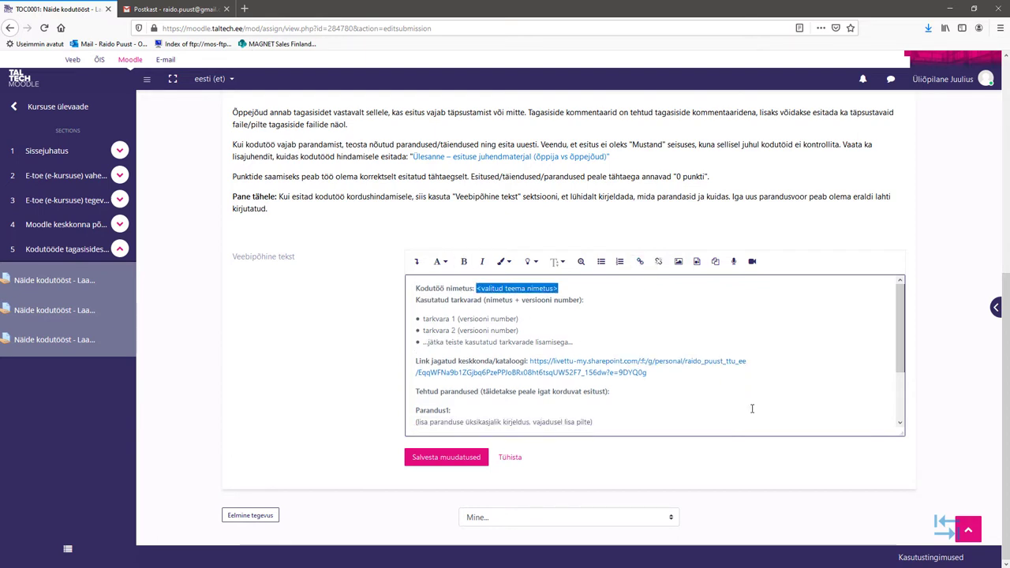
{"action": "type", "text": "Arhitektuurne mudel"}
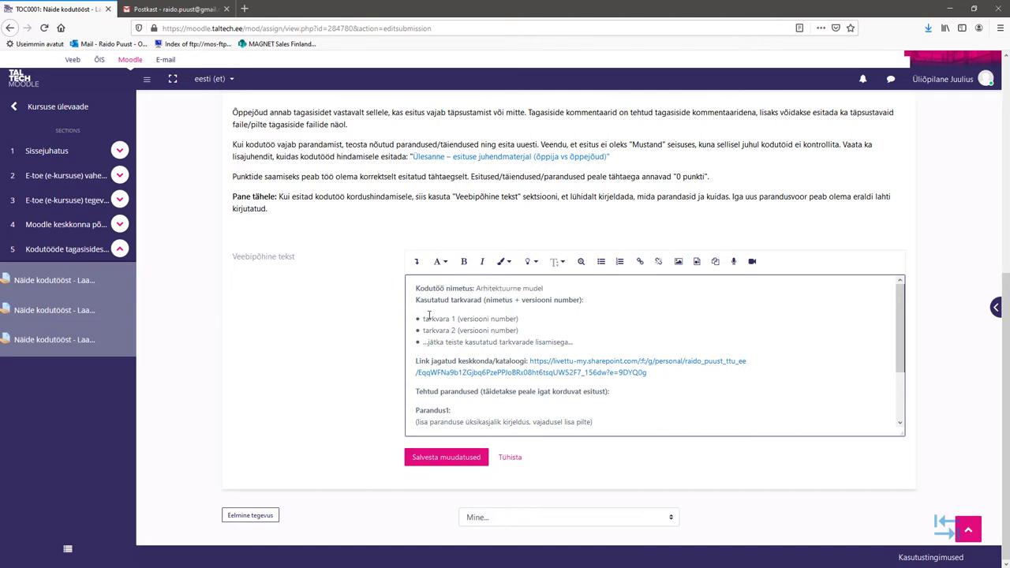
Step: Replace the first software placeholder with "Autodesk Revit 2020" and delete the two remaining placeholder bullets
{"action": "left_click", "coordinate": [450, 318]}
{"action": "triple_click", "coordinate": [520, 319]}
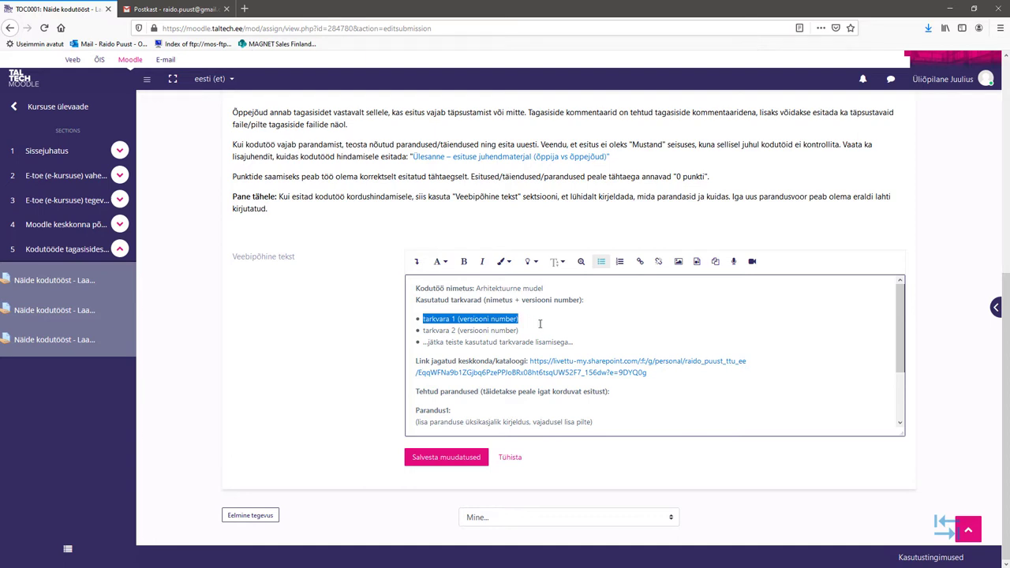
{"action": "type", "text": "Autodesk Revit 2020"}
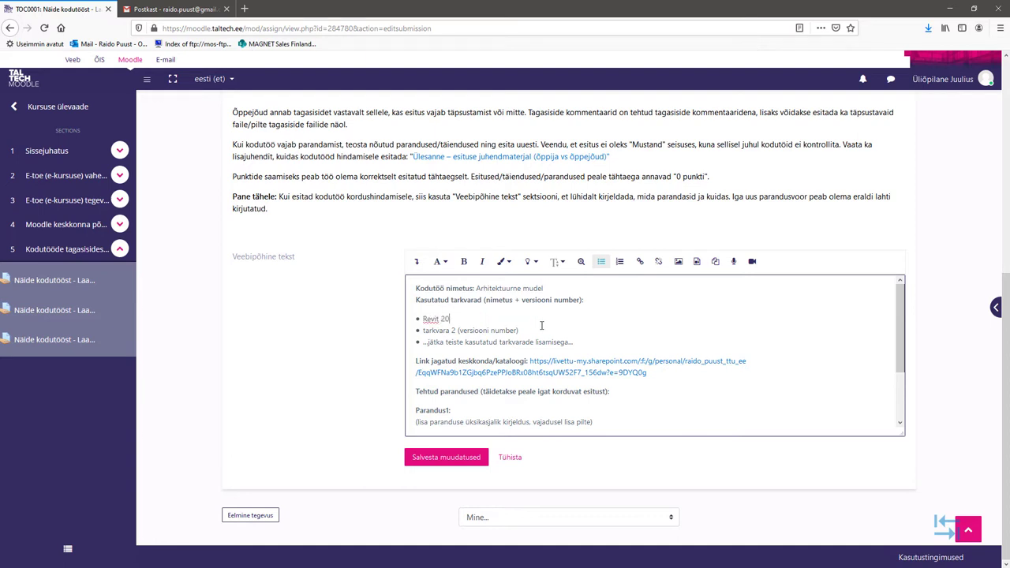
{"action": "left_click", "coordinate": [423, 330]}
{"action": "left_click", "coordinate": [589, 344], "text": "shift"}
{"action": "key", "text": "BackSpace"}
{"action": "key", "text": "BackSpace"}
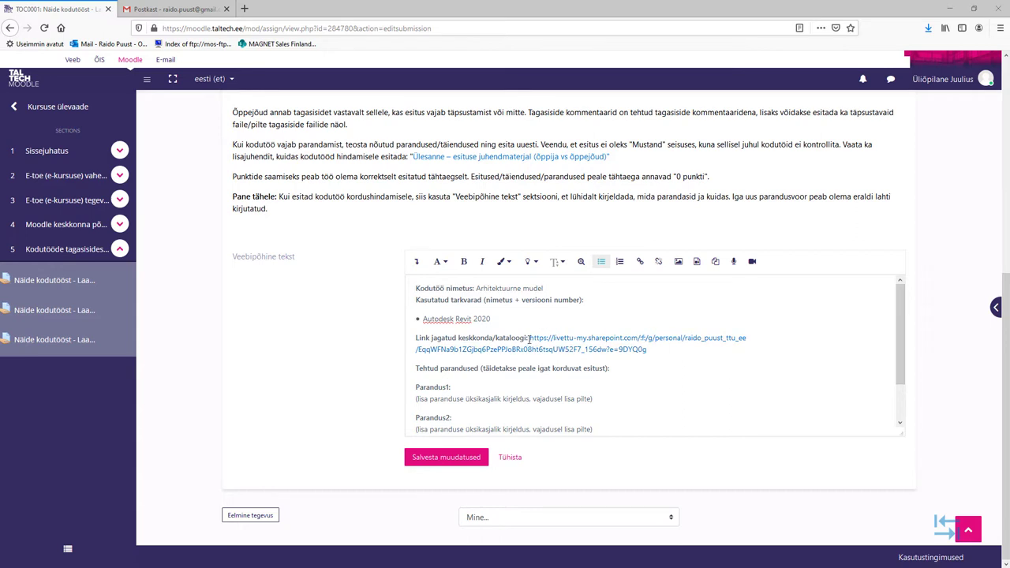
Step: Replace the example URL after "Link jagatud keskkonda/kataloogi:" with the copied OneDrive folder link
{"action": "left_click", "coordinate": [552, 347]}
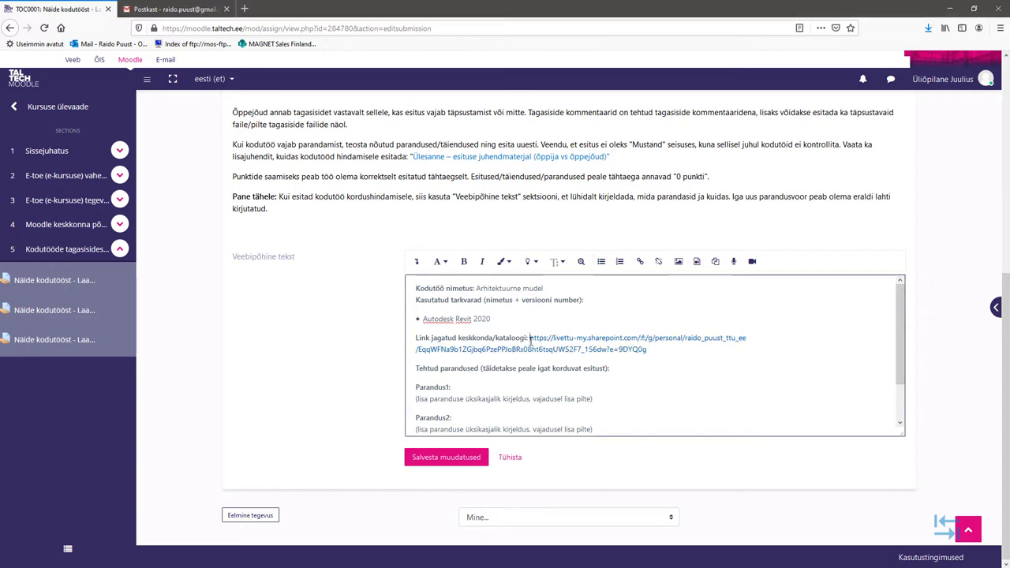
{"action": "left_click_drag", "start_coordinate": [529, 339], "coordinate": [674, 354]}
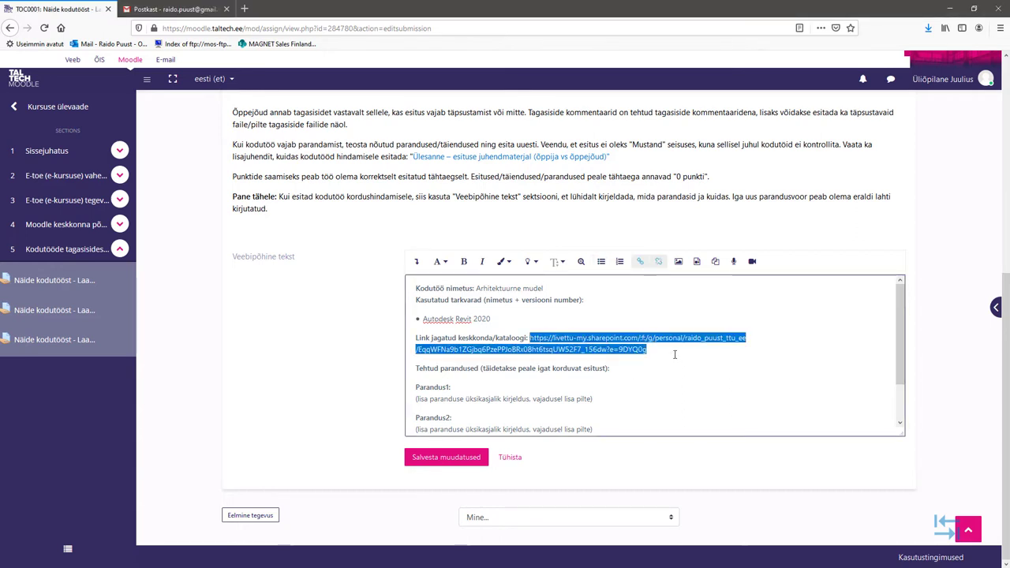
{"action": "key", "text": "BackSpace"}
{"action": "key", "text": "ctrl+v"}
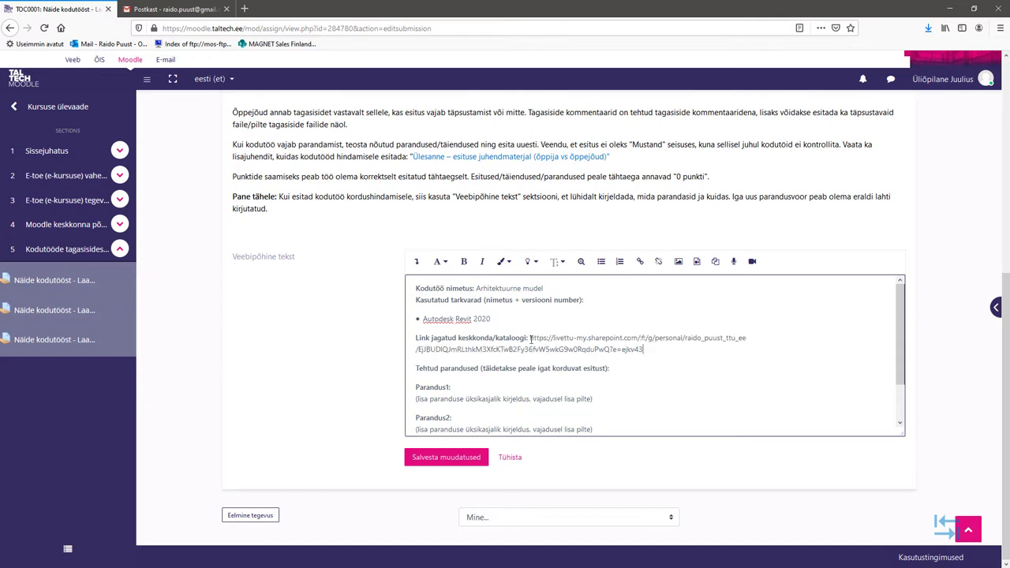
Step: Turn the pasted folder address into a hyperlink to the same URL, set to open in a new window (Ava uues aknas)
{"action": "left_click_drag", "start_coordinate": [530, 339], "coordinate": [643, 349]}
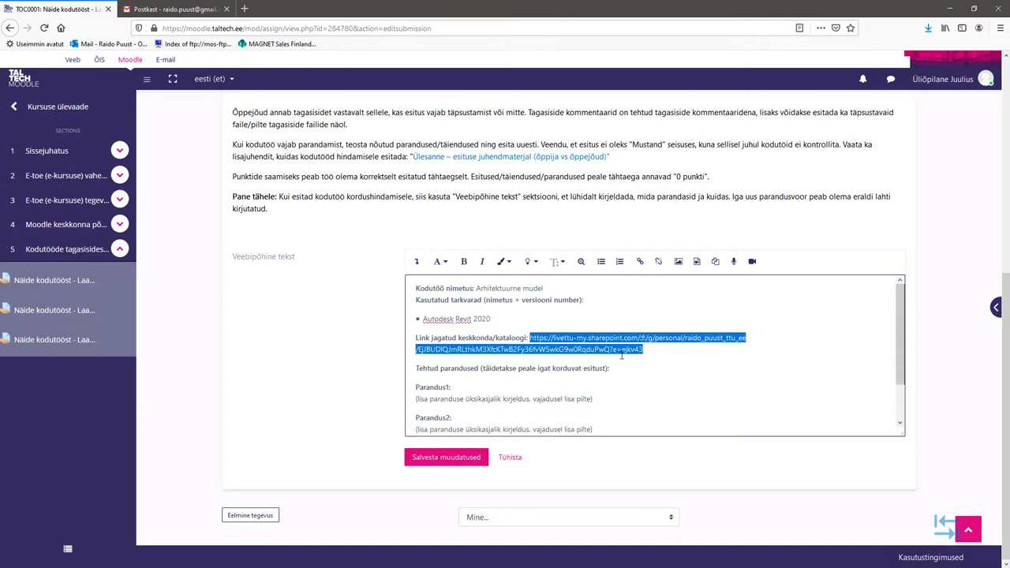
{"action": "left_click", "coordinate": [640, 261]}
{"action": "key", "text": "ctrl+v"}
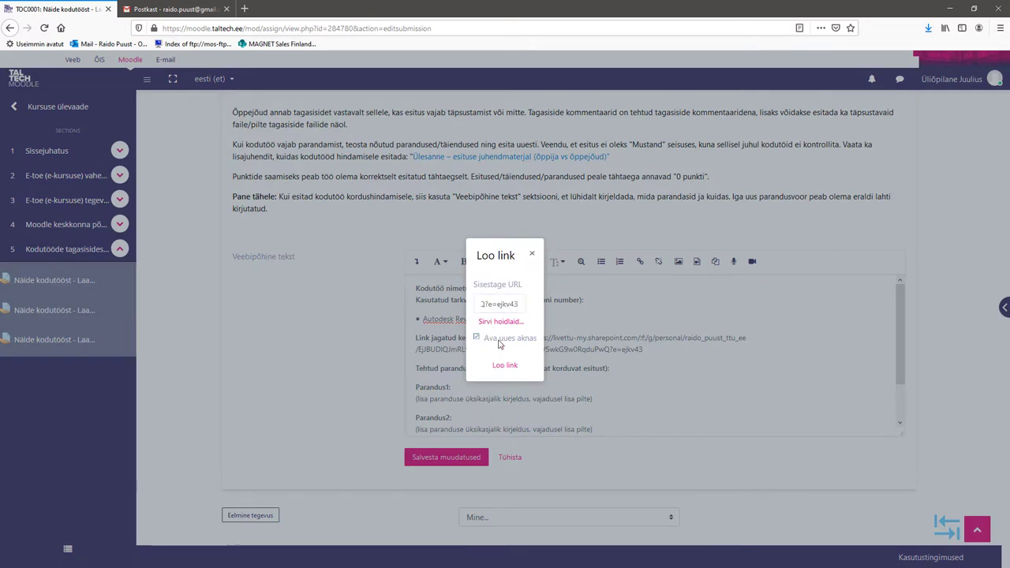
{"action": "left_click", "coordinate": [505, 365]}
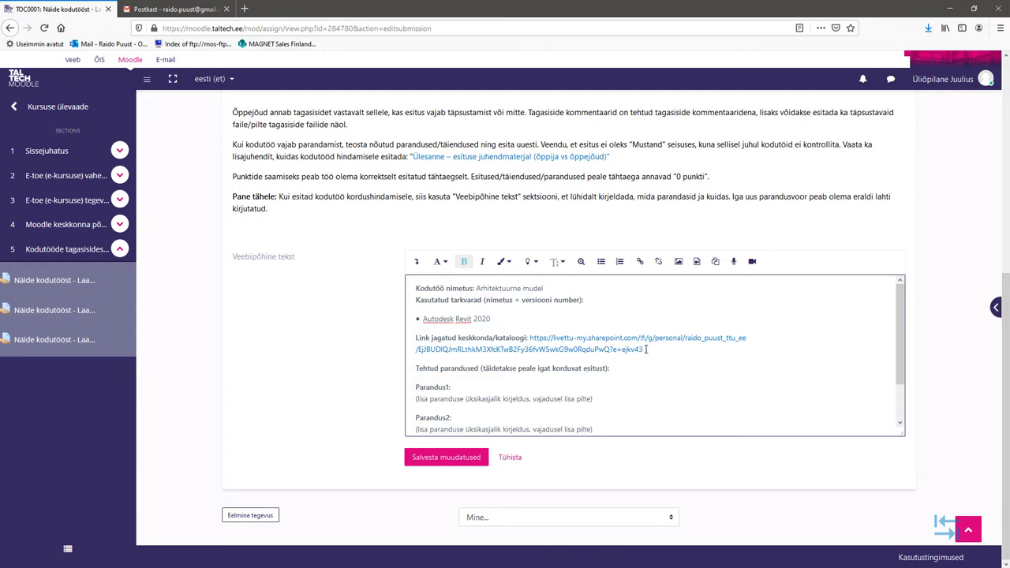
Step: Delete the "---Kopeerimise lõpetamine---" line from the end of the submission text
{"action": "left_click", "coordinate": [411, 369]}
{"action": "scroll", "coordinate": [466, 377], "scroll_direction": "down", "scroll_amount": 1}
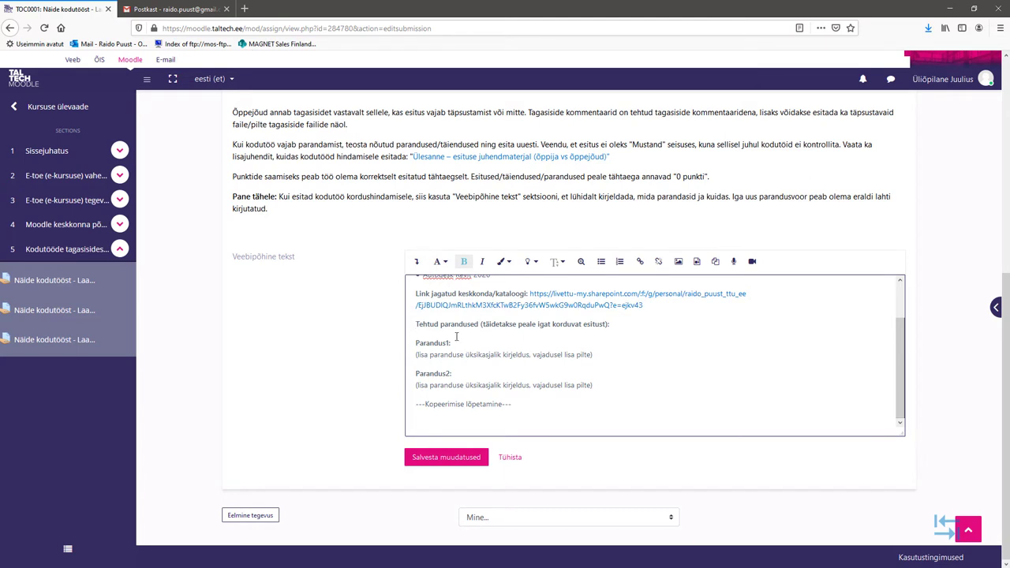
{"action": "left_click", "coordinate": [451, 370]}
{"action": "left_click_drag", "start_coordinate": [416, 404], "coordinate": [582, 406]}
{"action": "key", "text": "BackSpace"}
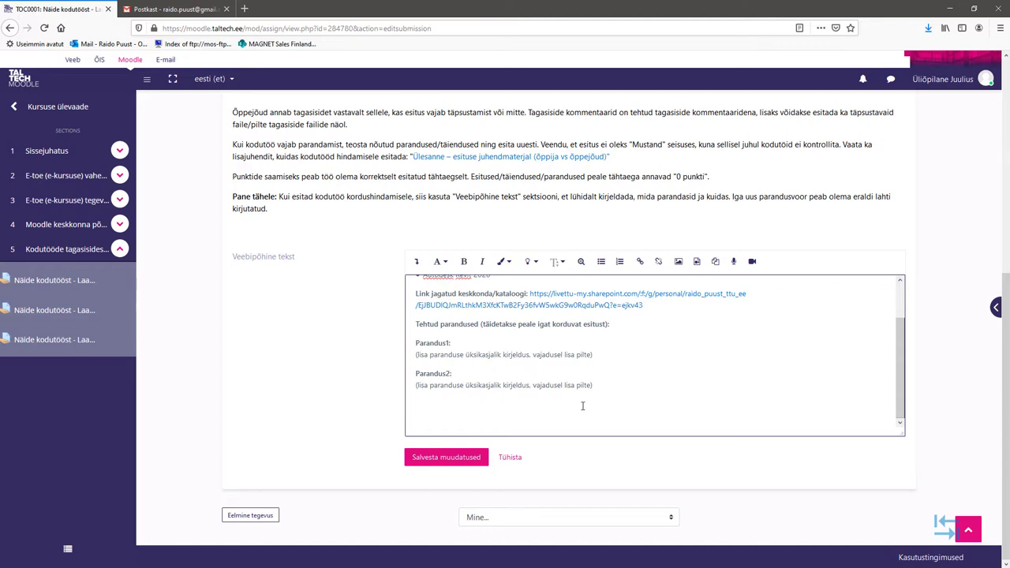
Step: Save the submission changes and submit the saved draft for grading (Esita ülesande vastus)
{"action": "scroll", "coordinate": [574, 376], "scroll_direction": "up", "scroll_amount": 2}
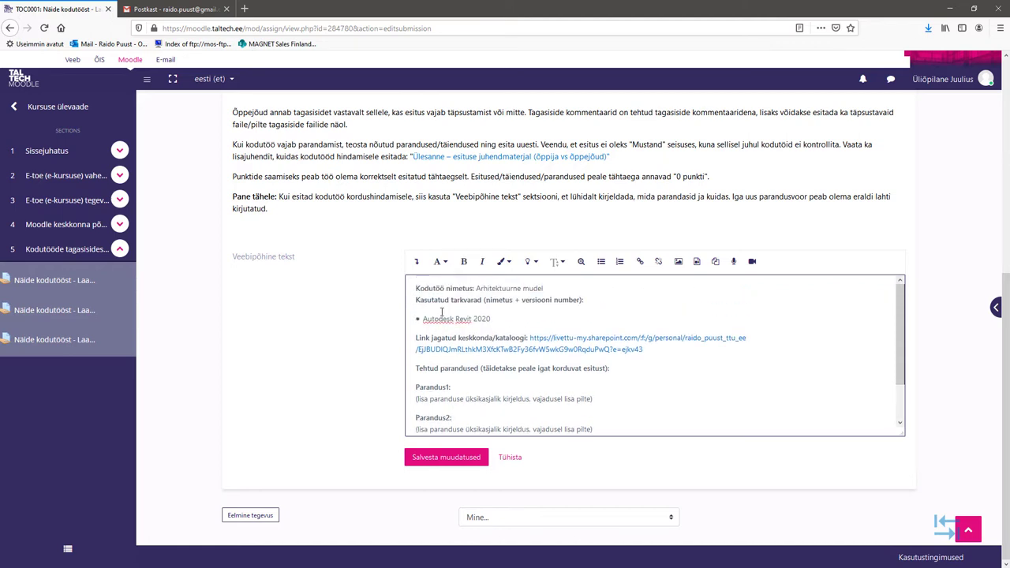
{"action": "left_click", "coordinate": [429, 465]}
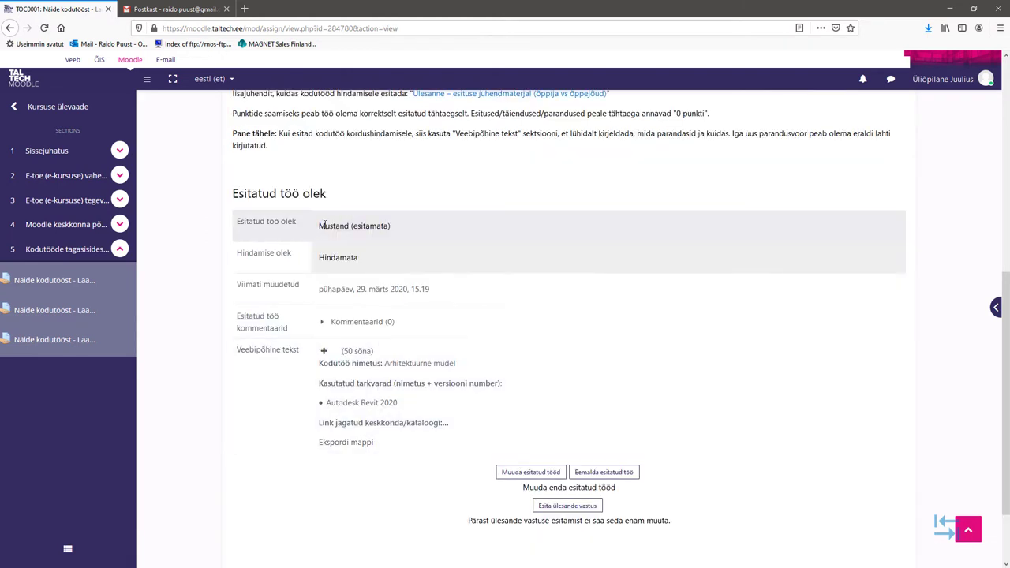
{"action": "scroll", "coordinate": [548, 418], "scroll_direction": "down", "scroll_amount": 2}
{"action": "left_click", "coordinate": [549, 418]}
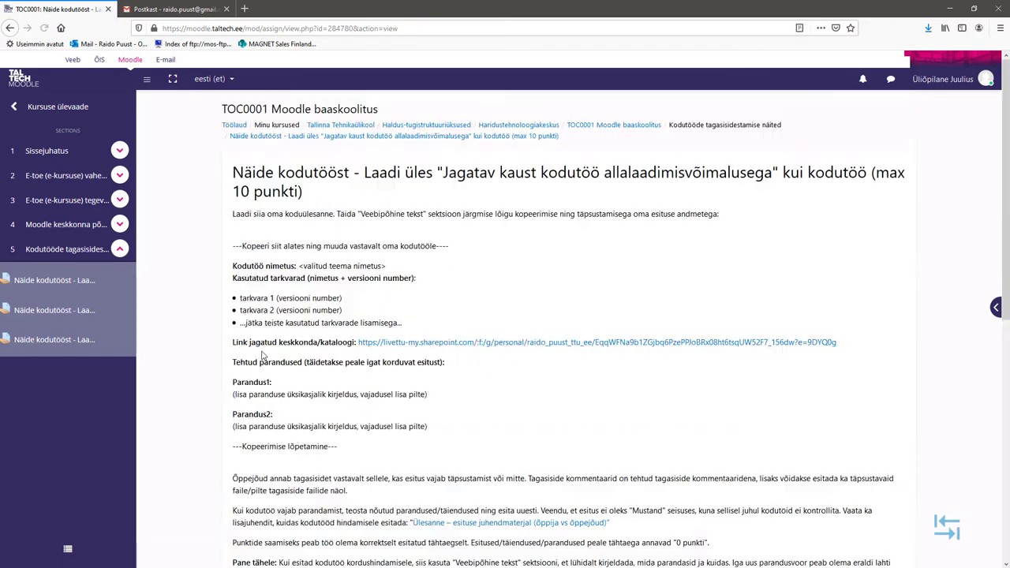
{"action": "scroll", "coordinate": [254, 261], "scroll_direction": "down", "scroll_amount": 6}
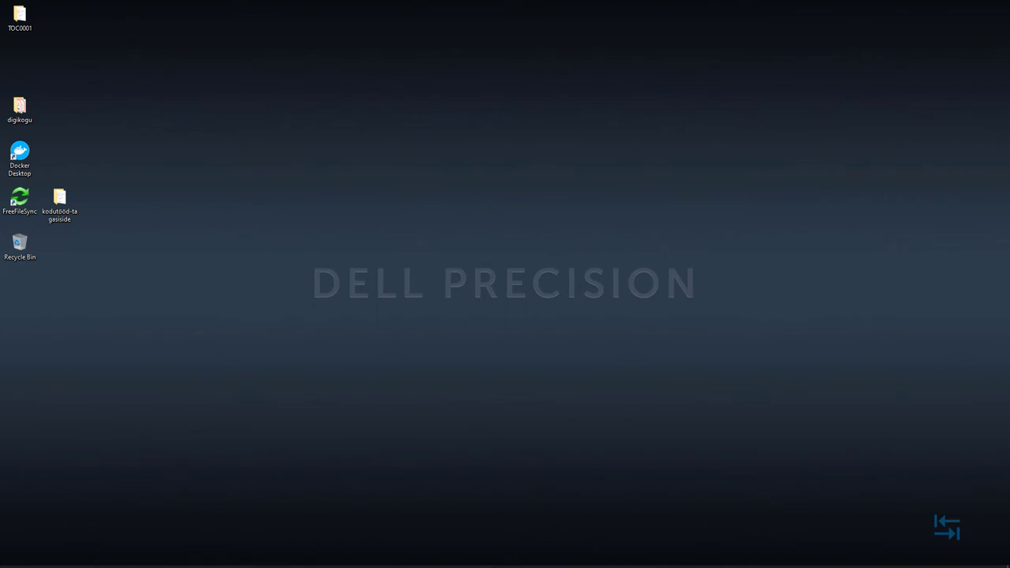
Step: Switch to Outlook and check which assignment the newest TOC0001 submission notification refers to
{"action": "left_click", "coordinate": [192, 558]}
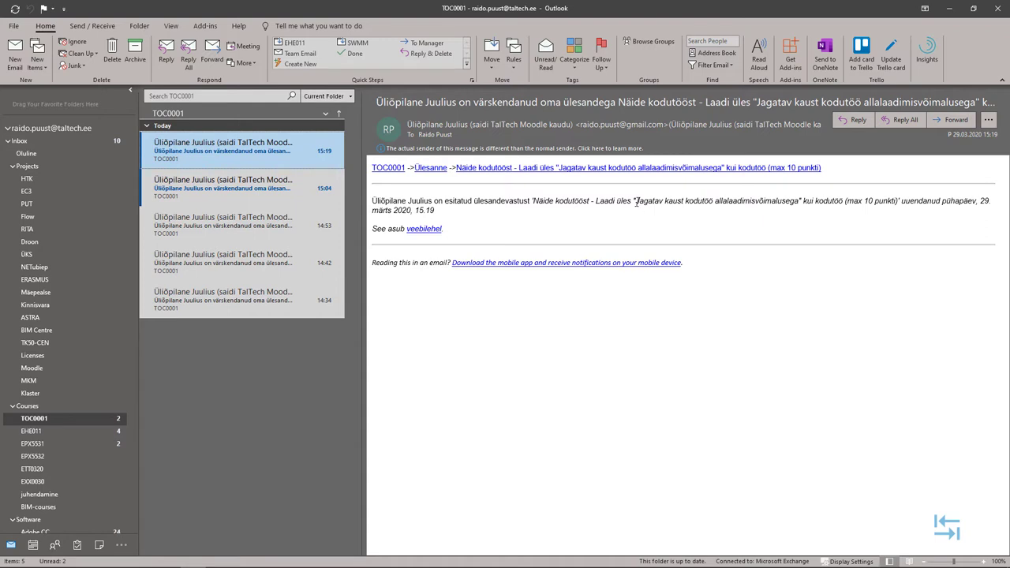
{"action": "left_click_drag", "start_coordinate": [637, 203], "coordinate": [762, 201]}
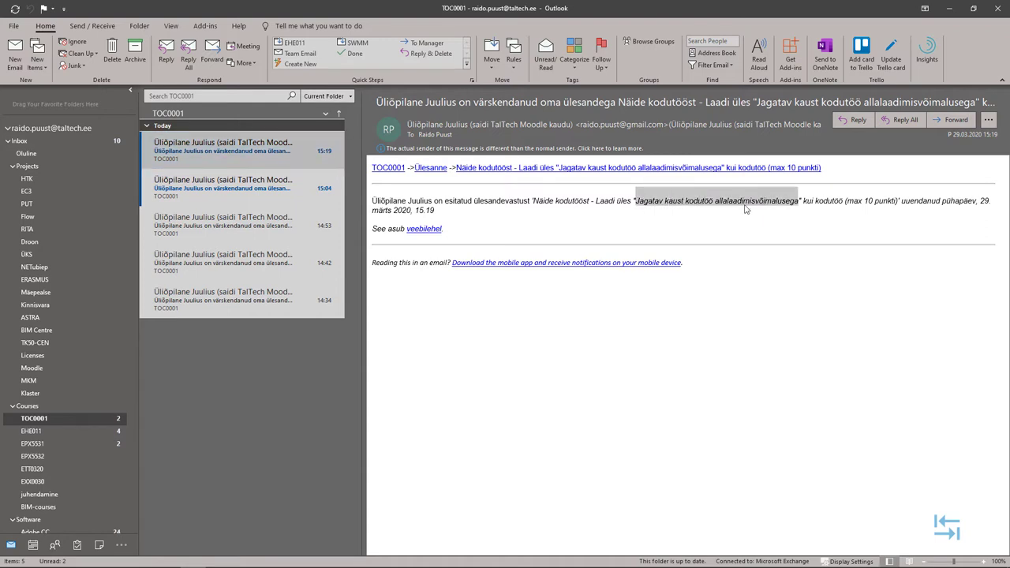
{"action": "left_click", "coordinate": [458, 210]}
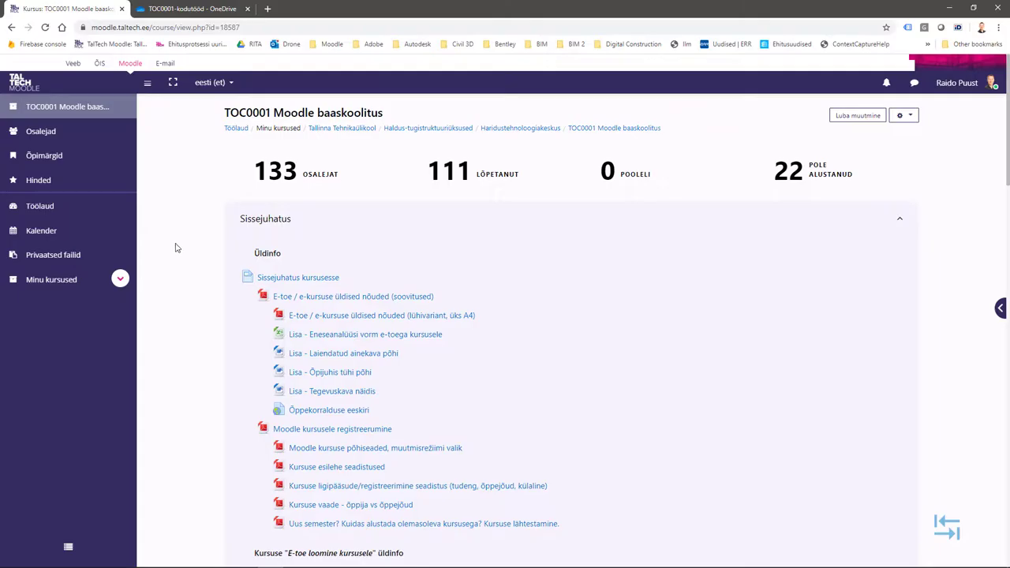
Step: In the teacher's Chrome window, open the "Jagatav kaust kodutöö allalaadimisvõimalusega" assignment from the course page and view its grading summary
{"action": "scroll", "coordinate": [191, 377], "scroll_direction": "down", "scroll_amount": 15}
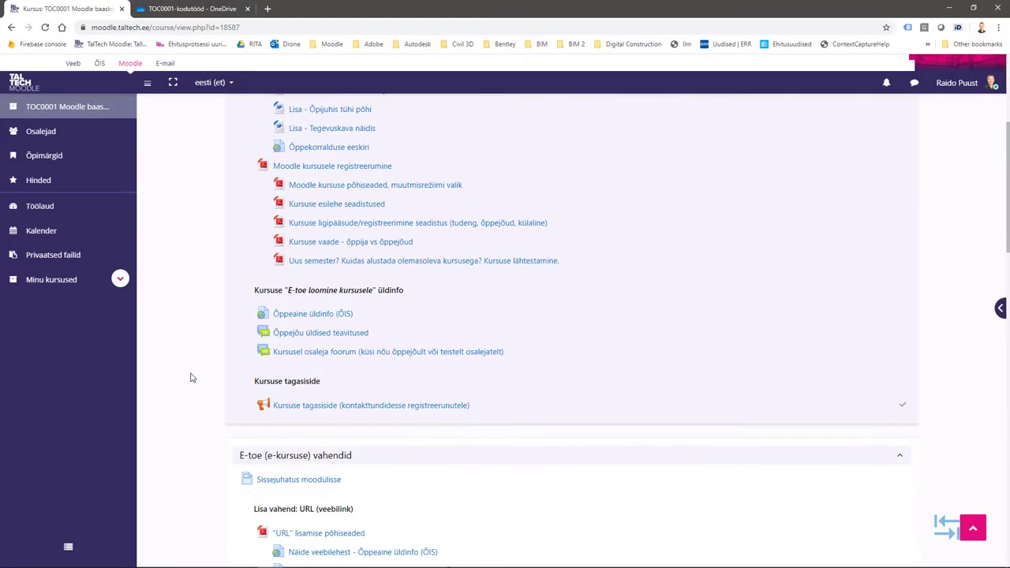
{"action": "scroll", "coordinate": [189, 375], "scroll_direction": "down", "scroll_amount": 10}
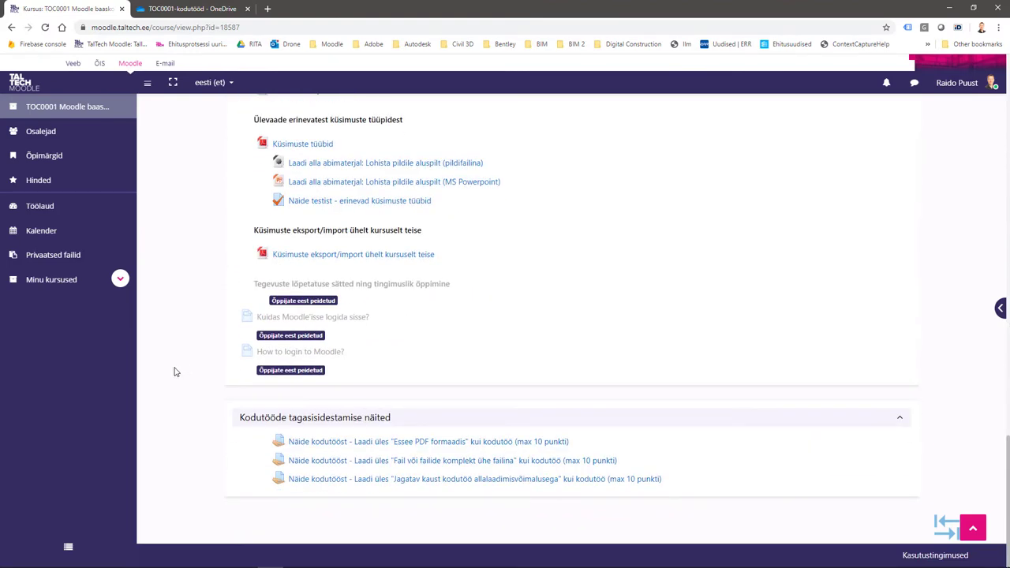
{"action": "left_click", "coordinate": [440, 481]}
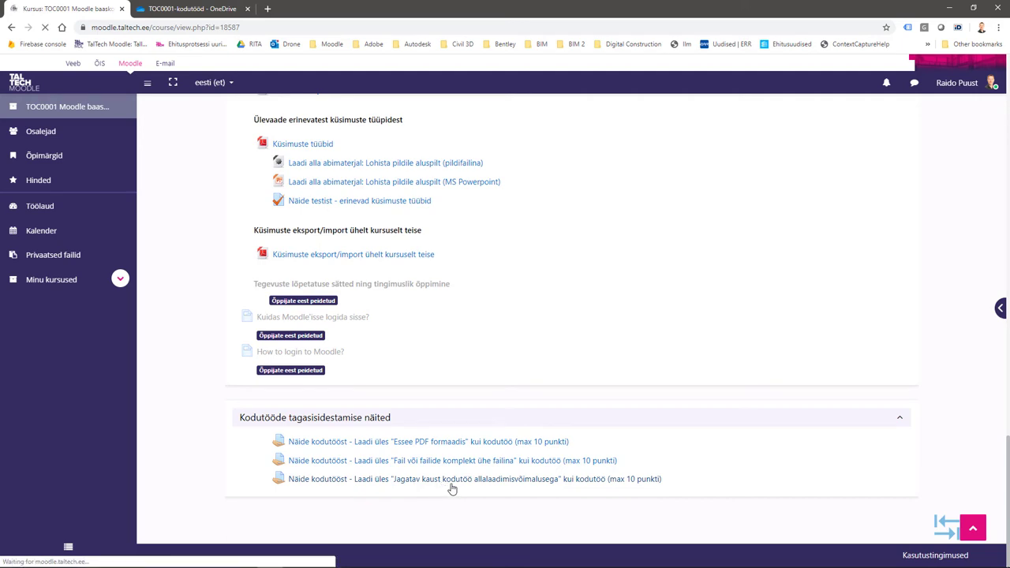
{"action": "scroll", "coordinate": [203, 334], "scroll_direction": "down", "scroll_amount": 5}
{"action": "scroll", "coordinate": [202, 334], "scroll_direction": "down", "scroll_amount": 2}
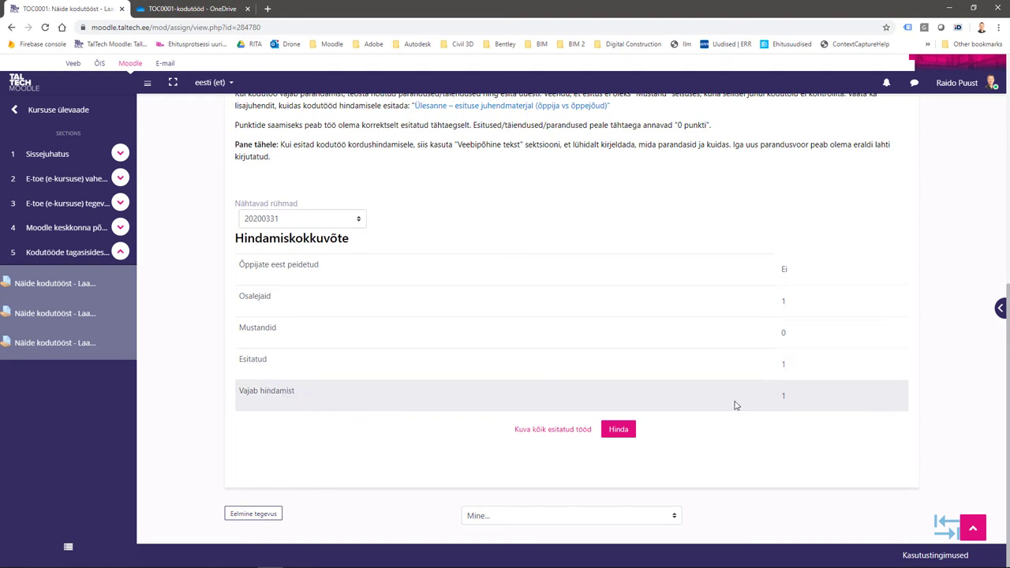
Step: Display all submitted works for the assignment and examine the grading table's columns and the Valikud settings
{"action": "left_click", "coordinate": [535, 431]}
{"action": "scroll", "coordinate": [366, 334], "scroll_direction": "down", "scroll_amount": 1}
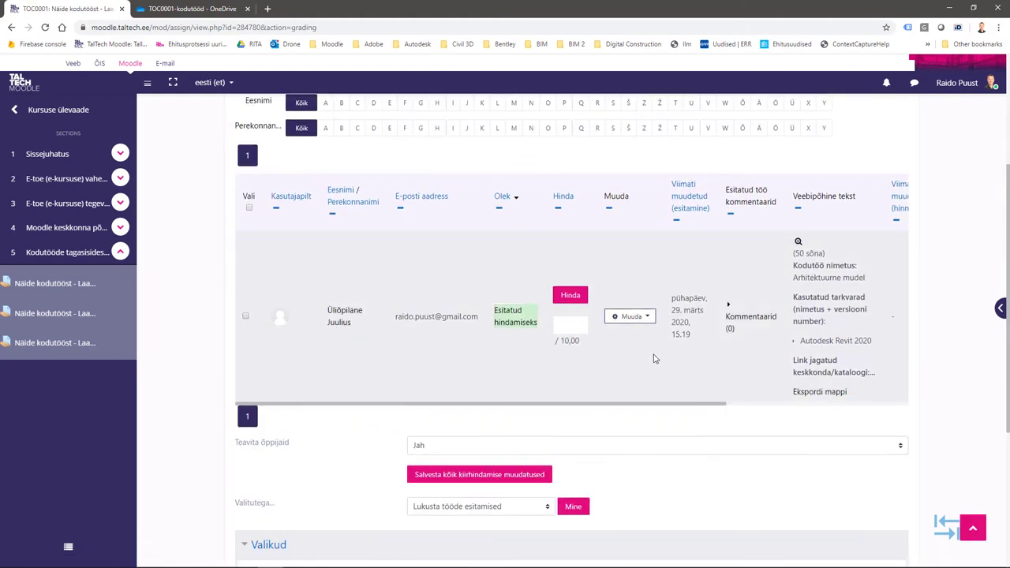
{"action": "left_click_drag", "start_coordinate": [642, 405], "coordinate": [772, 410]}
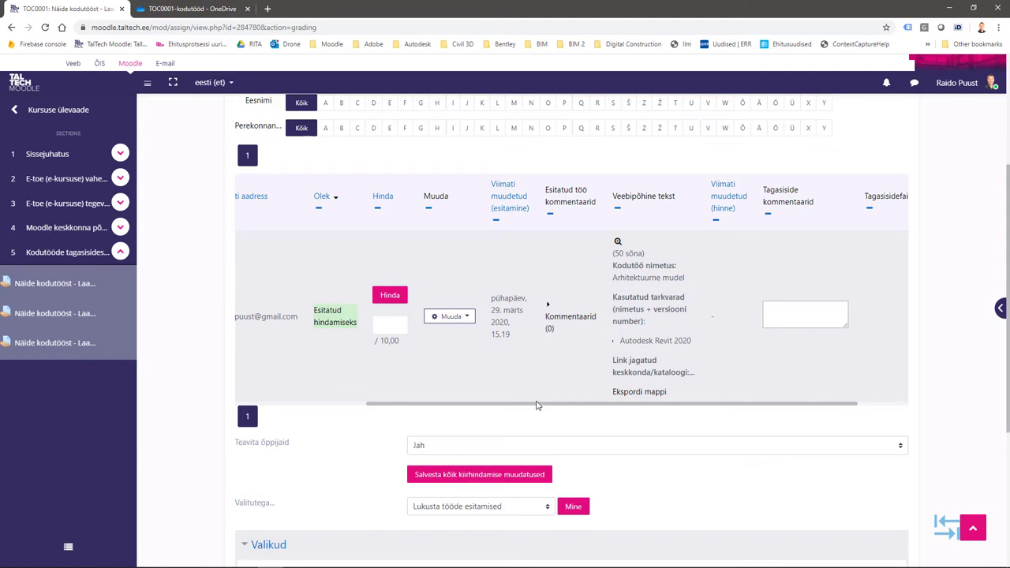
{"action": "scroll", "coordinate": [537, 406], "scroll_direction": "down", "scroll_amount": 2}
{"action": "scroll", "coordinate": [316, 379], "scroll_direction": "down", "scroll_amount": 1}
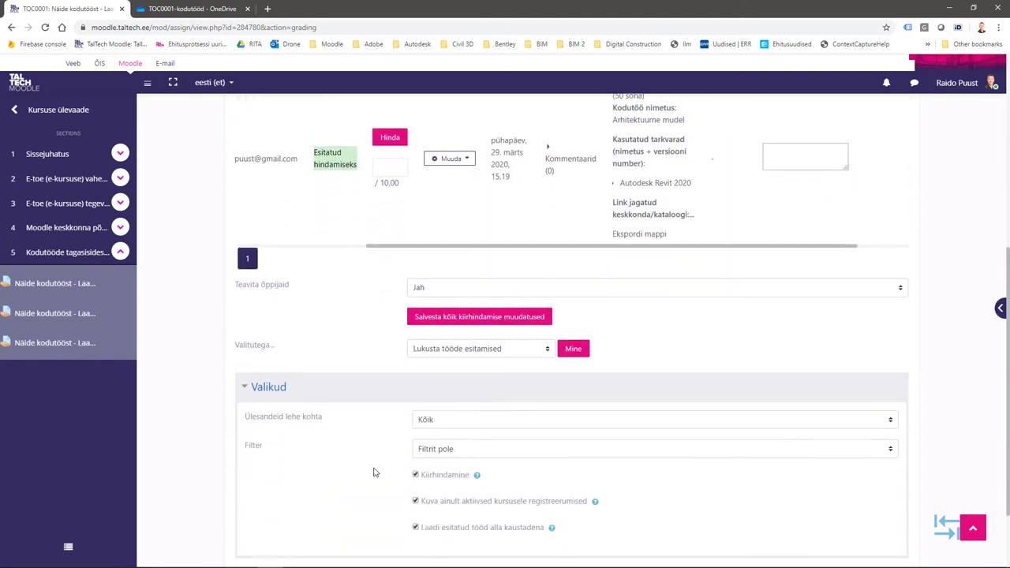
{"action": "scroll", "coordinate": [552, 272], "scroll_direction": "up", "scroll_amount": 2}
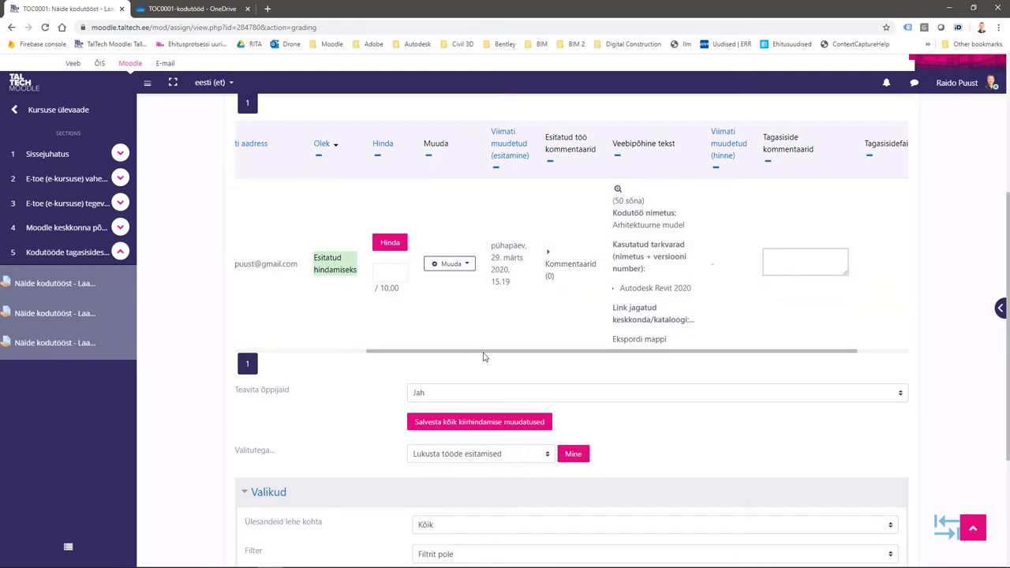
{"action": "left_click_drag", "start_coordinate": [482, 351], "coordinate": [331, 317]}
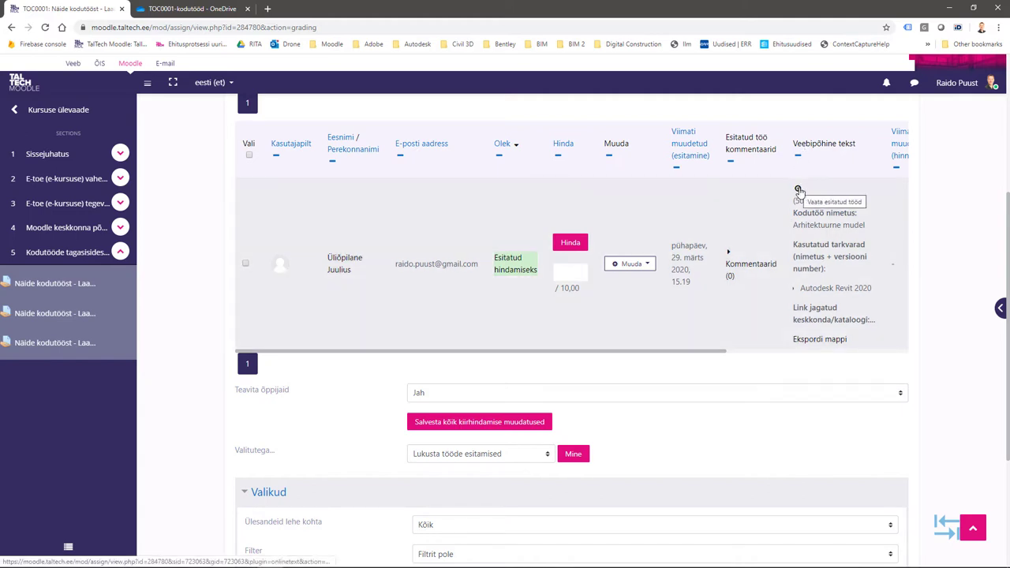
Step: Open the student's full Veebipõhine tekst submission in a new browser tab and view its contents
{"action": "right_click", "coordinate": [798, 190]}
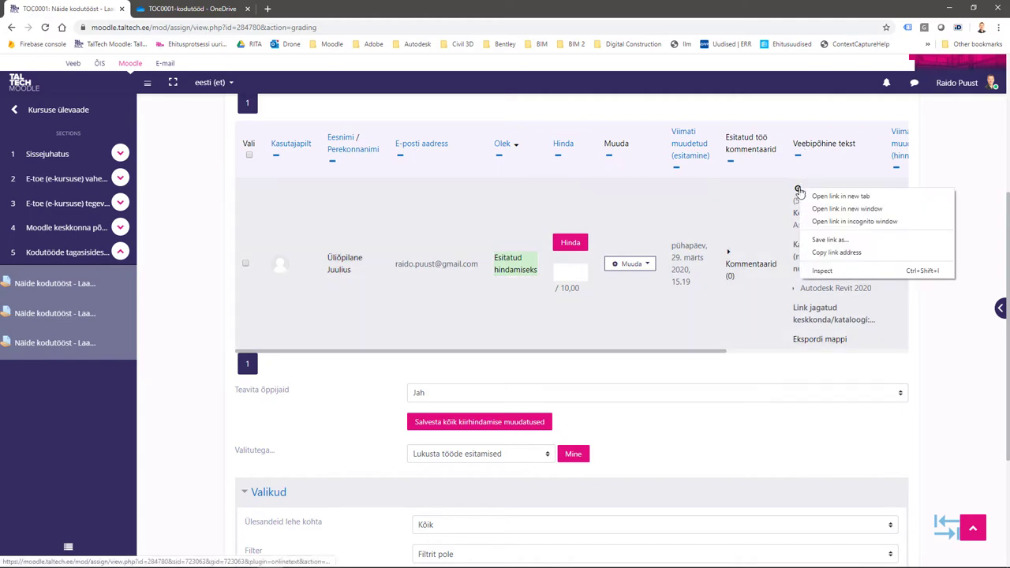
{"action": "left_click", "coordinate": [837, 197]}
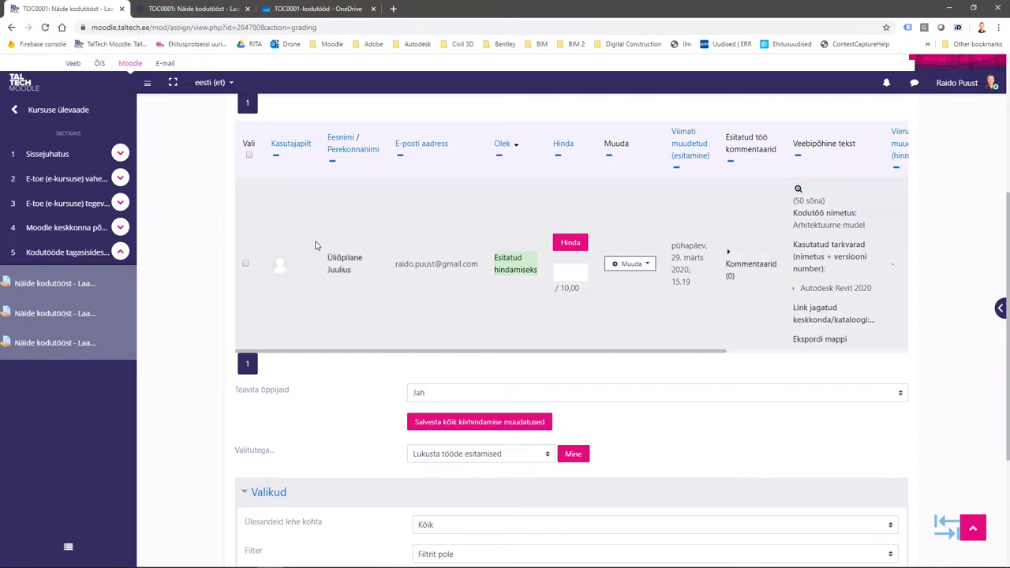
{"action": "left_click", "coordinate": [190, 9]}
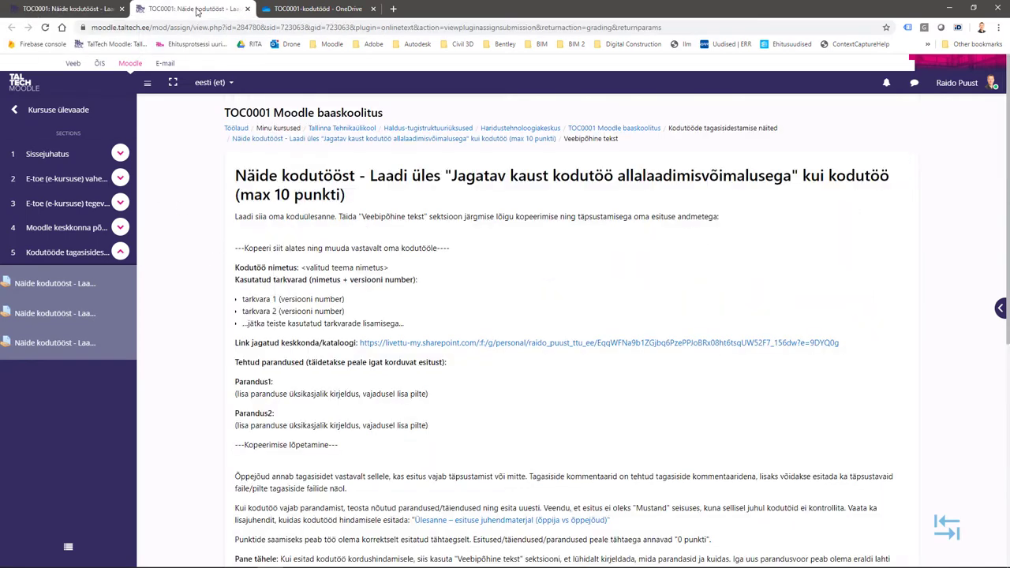
{"action": "scroll", "coordinate": [180, 307], "scroll_direction": "down", "scroll_amount": 5}
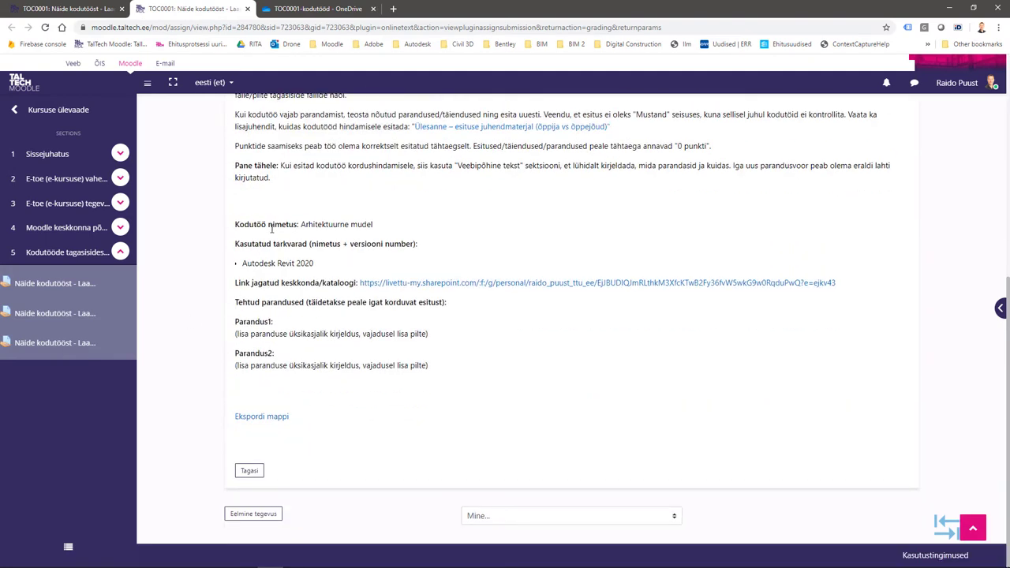
Step: Download Arhitektuur.rvt from the 01-esitamiseks folder of the submission's shared link into the student's folder under Desktop > TOC0001
{"action": "left_click", "coordinate": [414, 284]}
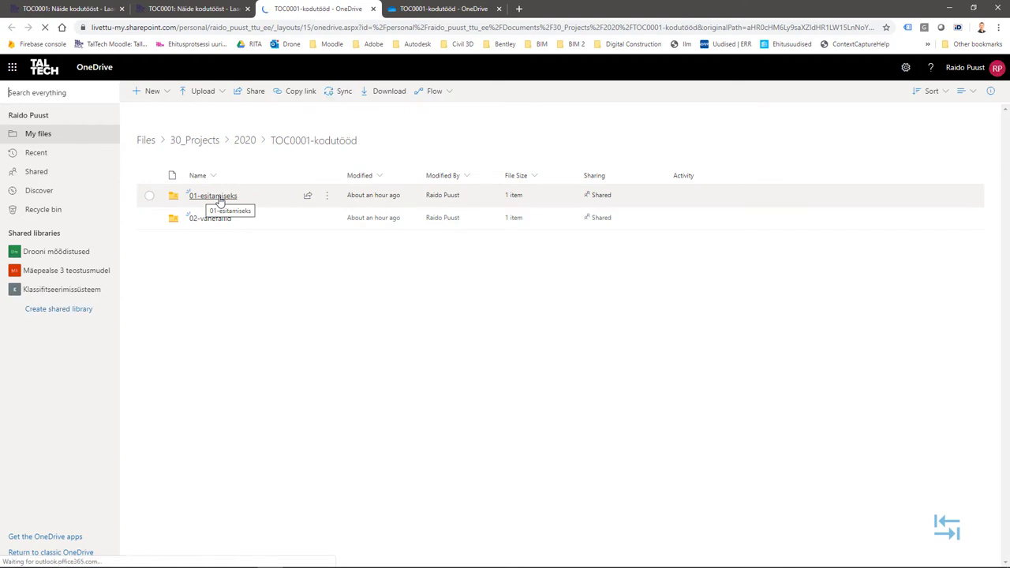
{"action": "left_click", "coordinate": [217, 197]}
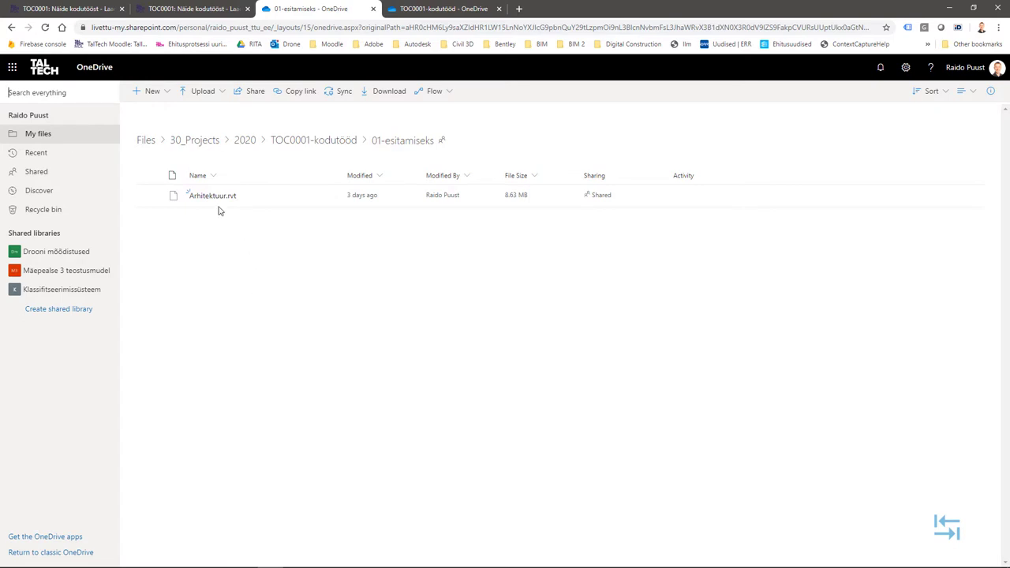
{"action": "mouse_move", "coordinate": [211, 203]}
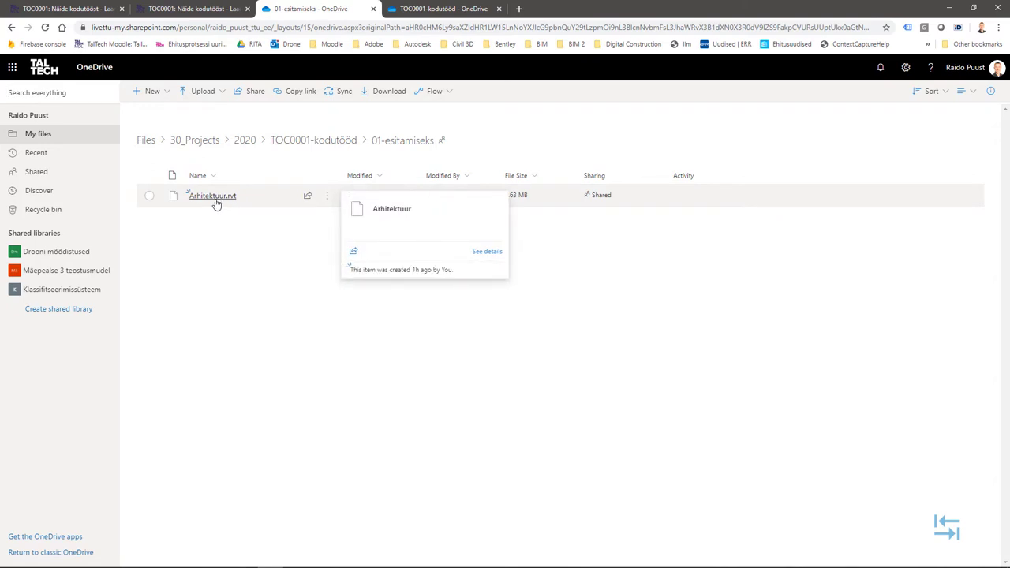
{"action": "left_click", "coordinate": [217, 203]}
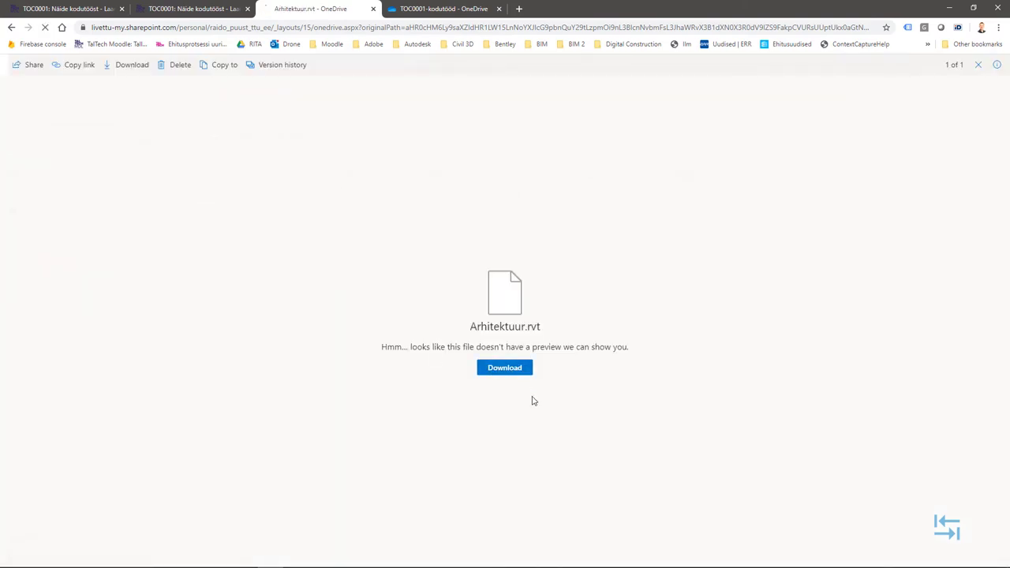
{"action": "left_click", "coordinate": [505, 368]}
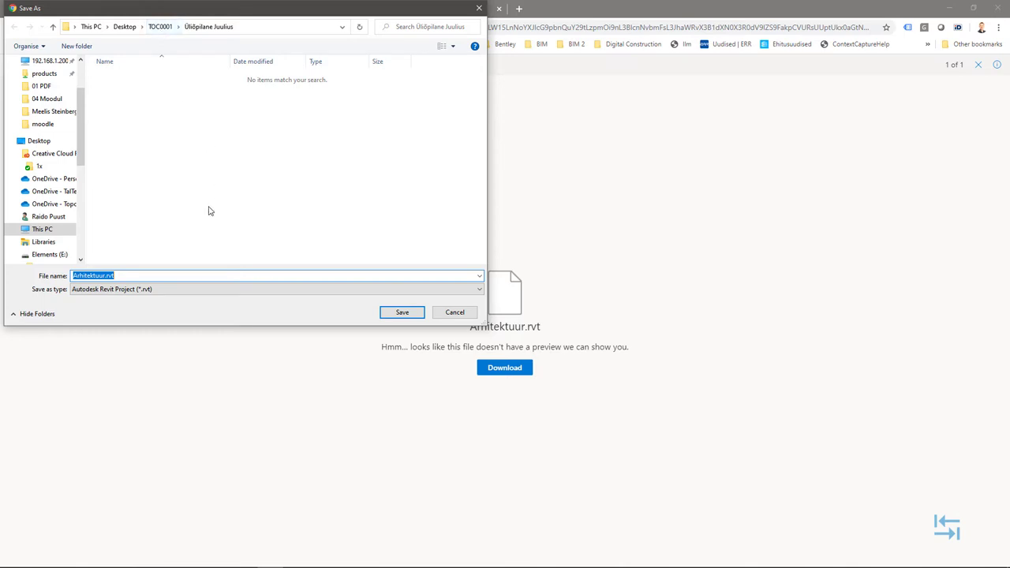
{"action": "left_click", "coordinate": [403, 312]}
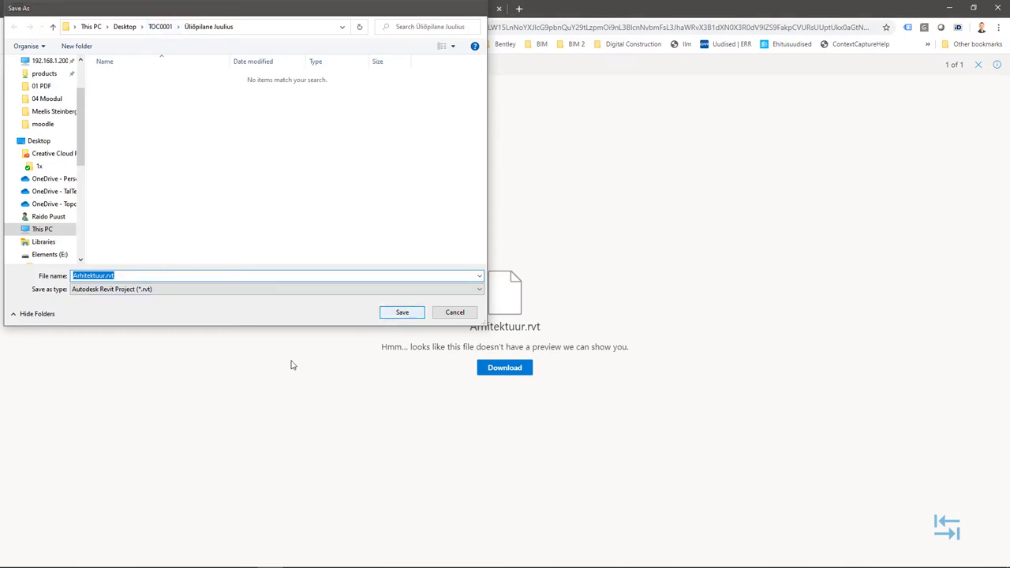
{"action": "left_click", "coordinate": [187, 10]}
{"action": "left_click", "coordinate": [305, 11]}
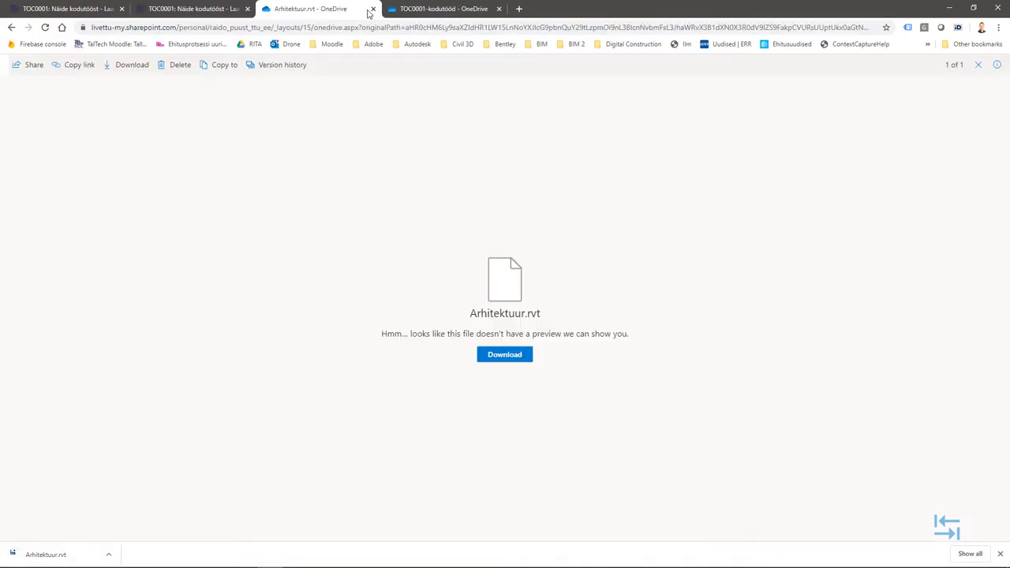
Step: Close the OneDrive and submission text tabs, open the student's grading form and enter 20200328 in the feedback comment
{"action": "left_click", "coordinate": [373, 10]}
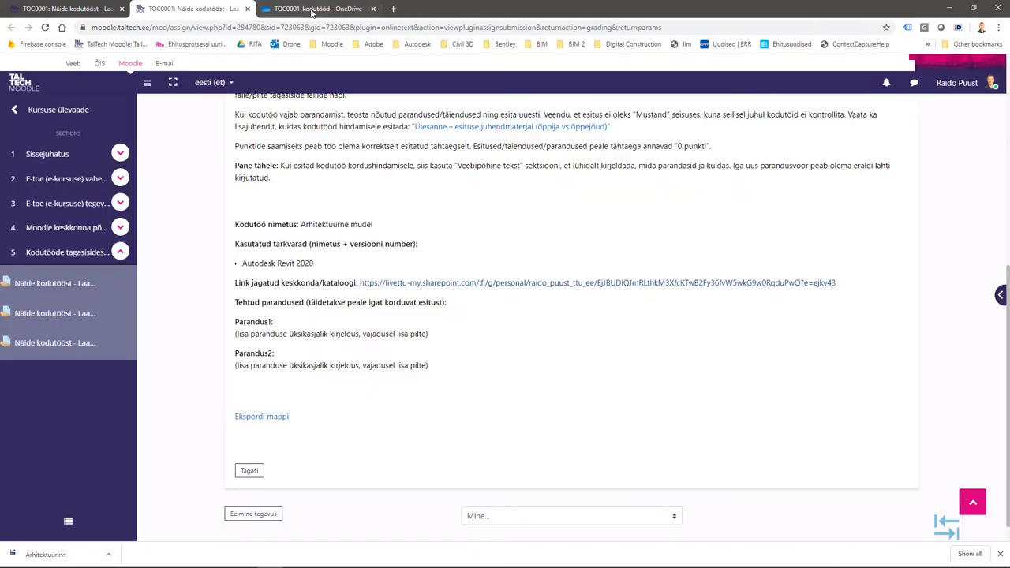
{"action": "left_click", "coordinate": [372, 8]}
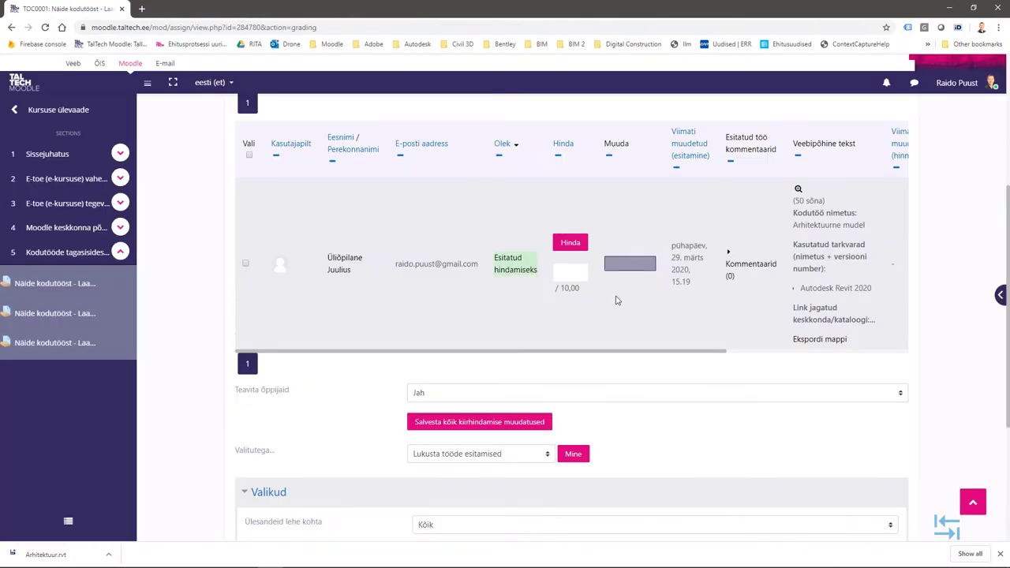
{"action": "left_click", "coordinate": [247, 9]}
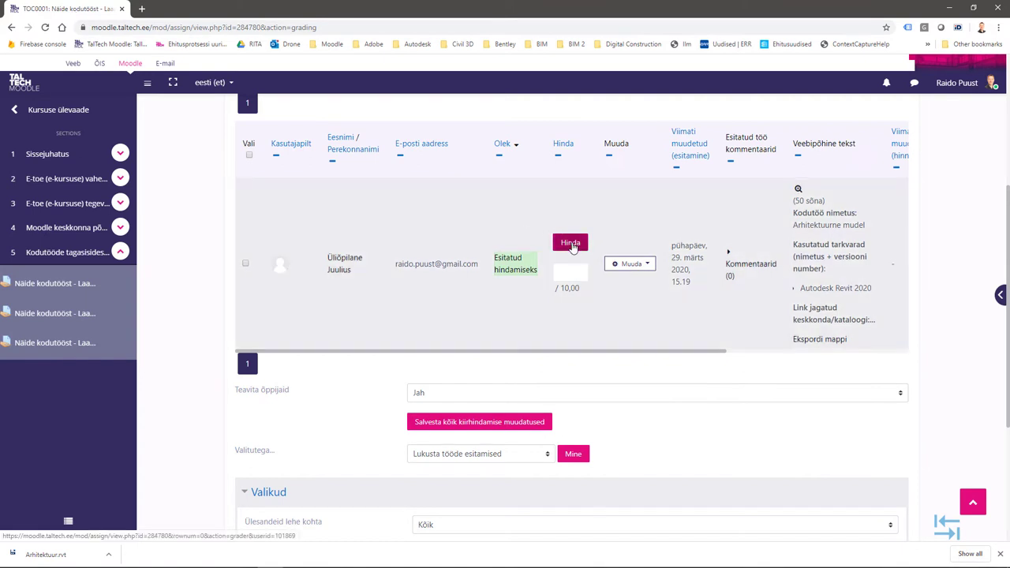
{"action": "left_click", "coordinate": [571, 244]}
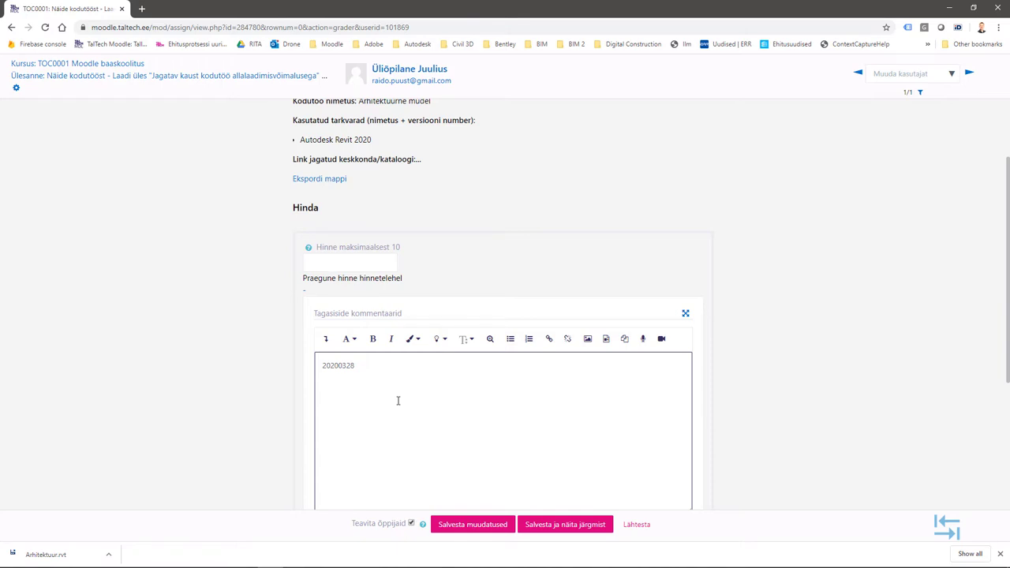
{"action": "left_click", "coordinate": [221, 328]}
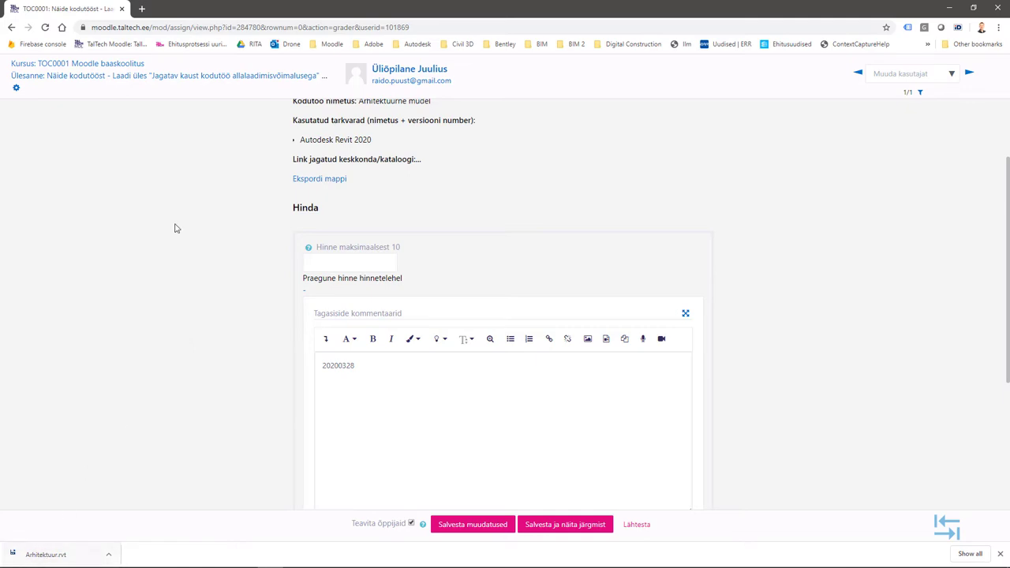
Step: Switch to Revit and open Arhitektuur.rvt from the student's folder
{"action": "left_click", "coordinate": [949, 7]}
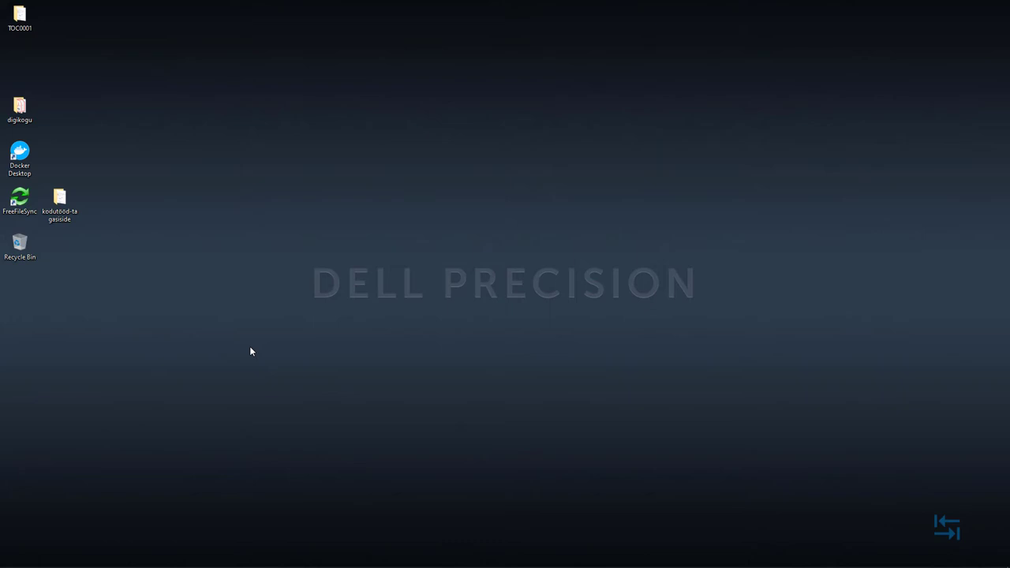
{"action": "key", "text": "alt+Tab"}
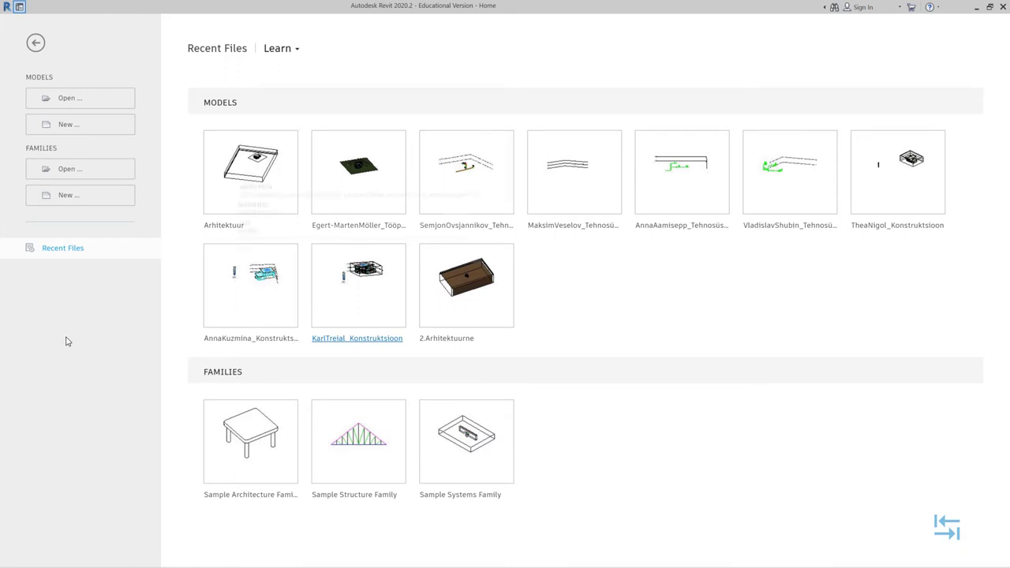
{"action": "left_click", "coordinate": [67, 98]}
{"action": "double_click", "coordinate": [405, 232]}
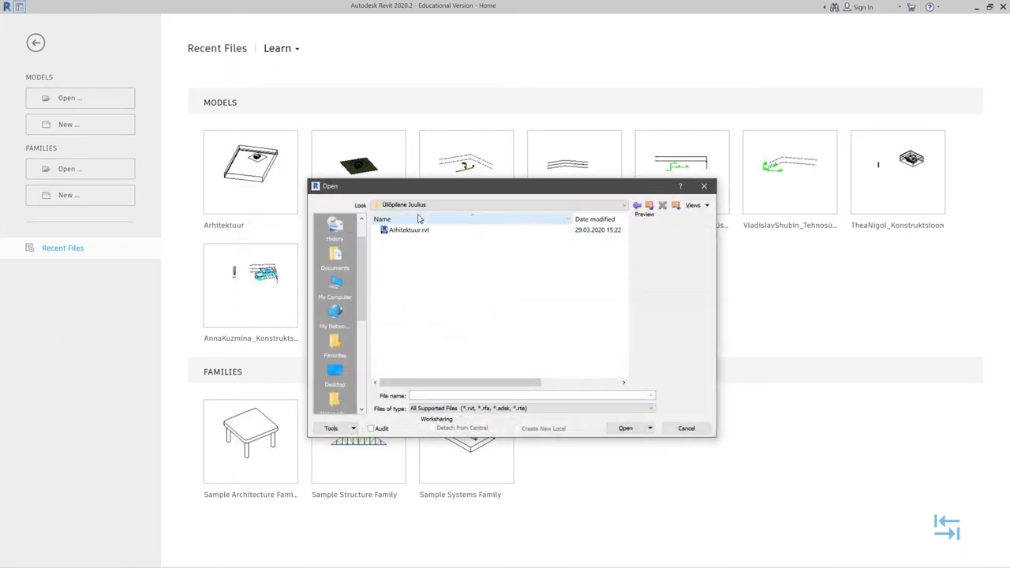
{"action": "left_click", "coordinate": [399, 231]}
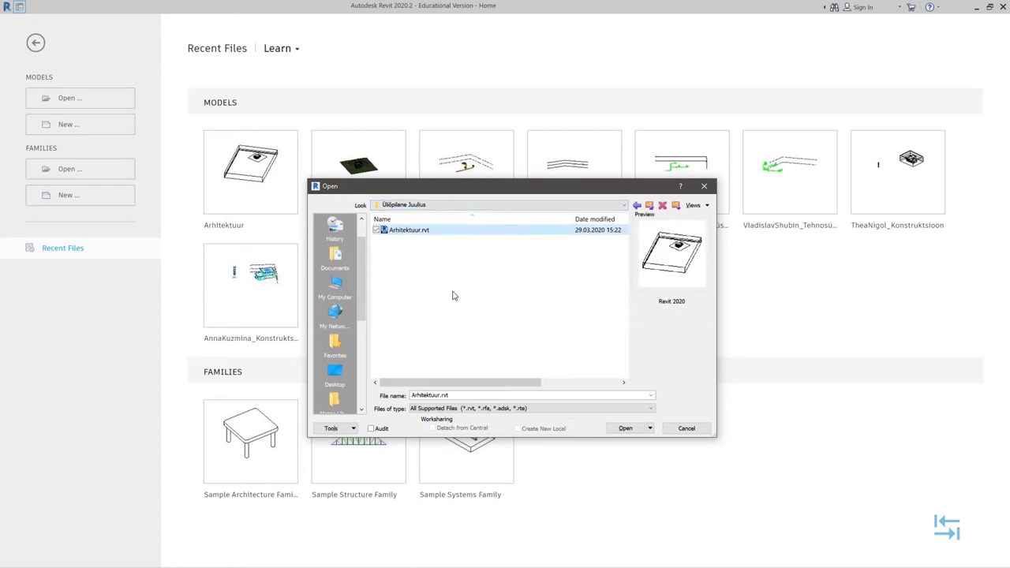
{"action": "left_click", "coordinate": [624, 427]}
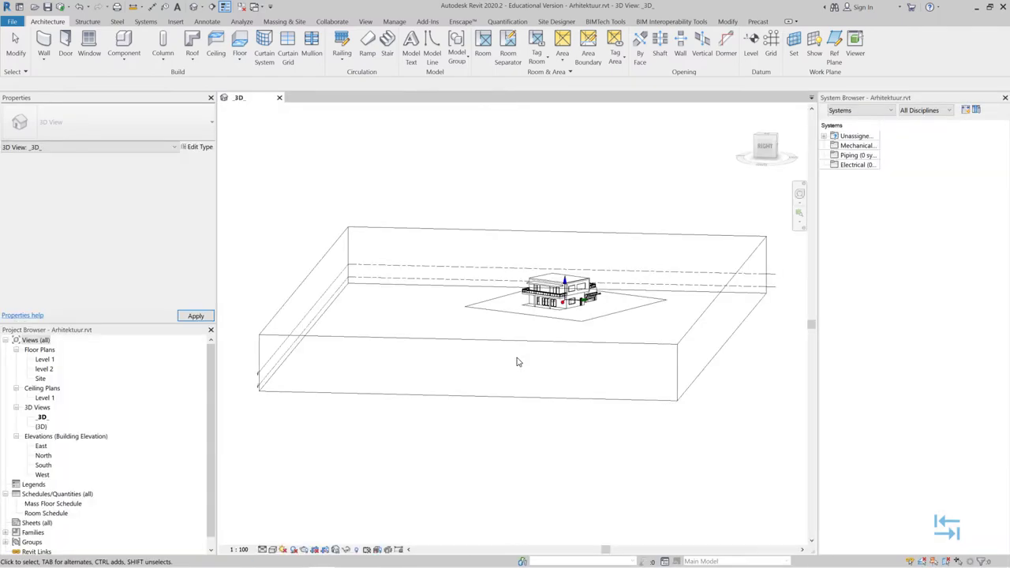
Step: Set the 3D view's visual style to Consistent Colors and inspect the building model from several angles
{"action": "left_click", "coordinate": [272, 549]}
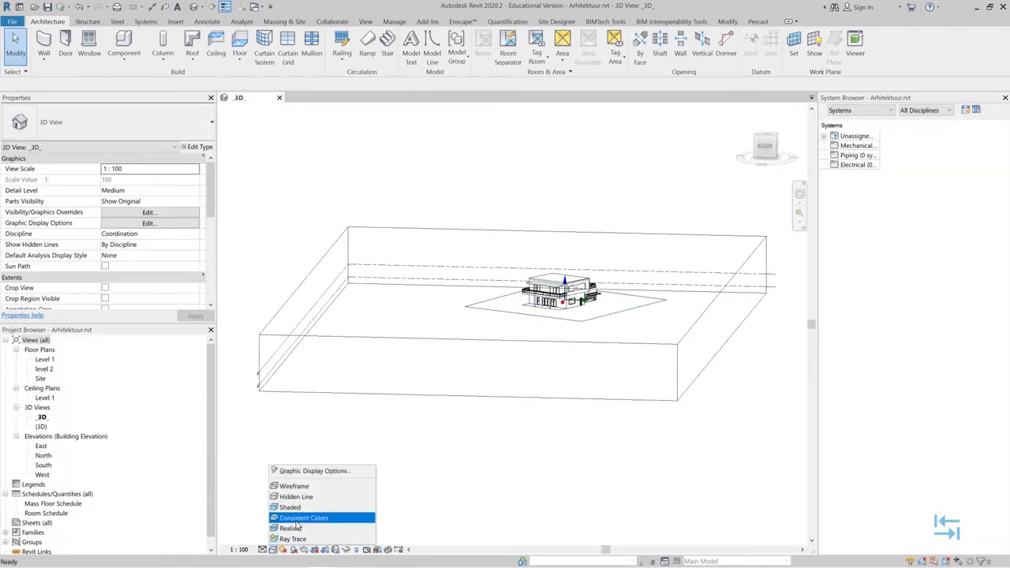
{"action": "left_click", "coordinate": [298, 519]}
{"action": "scroll", "coordinate": [417, 230], "scroll_direction": "up", "scroll_amount": 4}
{"action": "scroll", "coordinate": [416, 230], "scroll_direction": "down", "scroll_amount": 4}
{"action": "scroll", "coordinate": [416, 229], "scroll_direction": "up", "scroll_amount": 4}
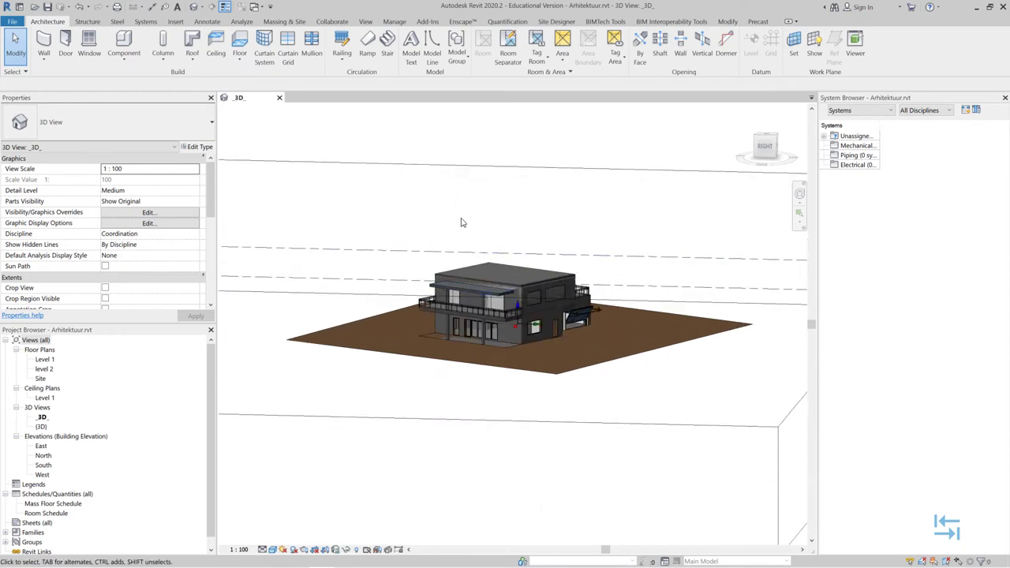
{"action": "left_click_drag", "start_coordinate": [396, 269], "coordinate": [523, 413]}
{"action": "scroll", "coordinate": [495, 333], "scroll_direction": "up", "scroll_amount": 4}
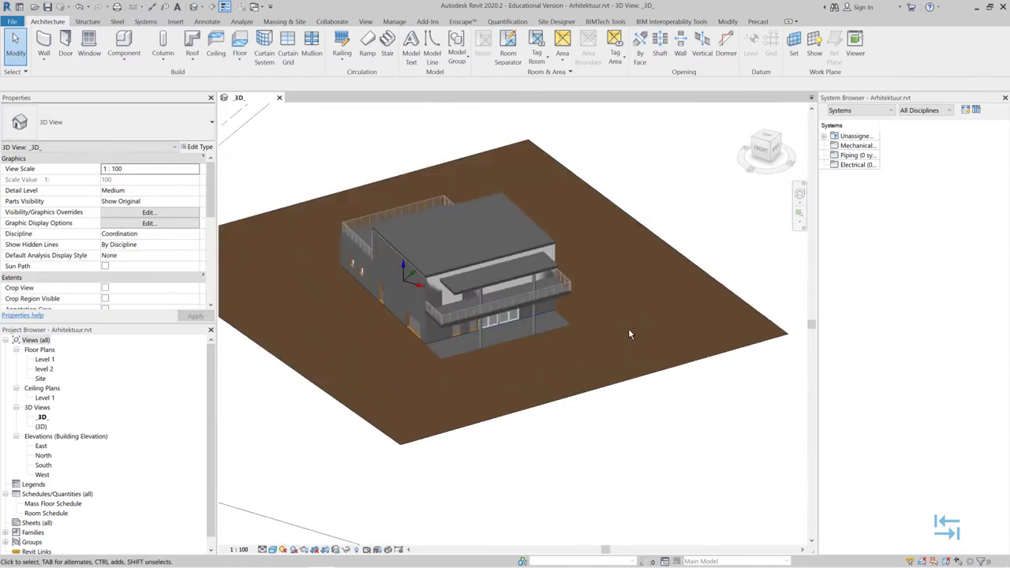
{"action": "left_click_drag", "start_coordinate": [629, 335], "coordinate": [659, 355]}
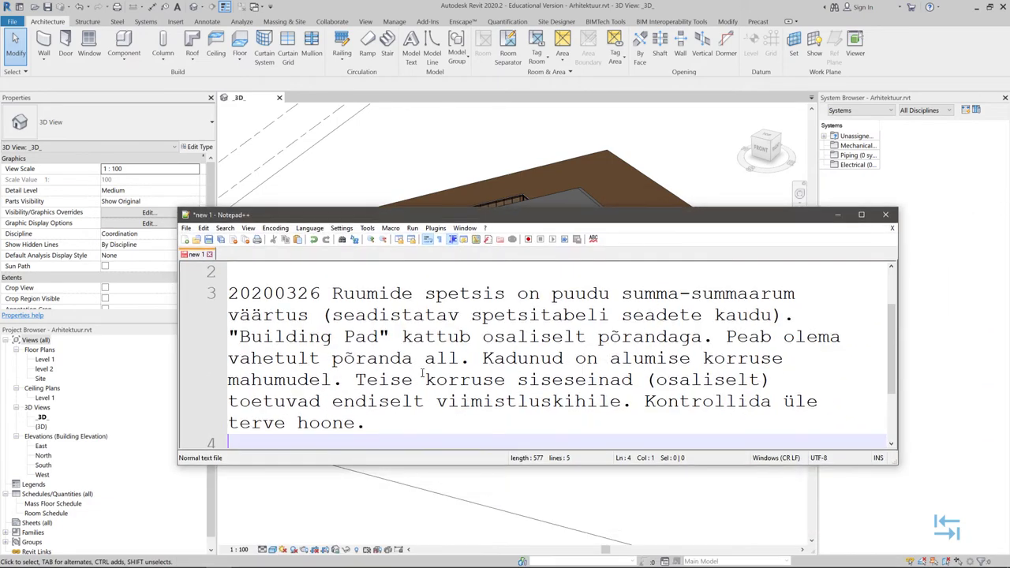
Step: Copy the 20200326 remark's text in Notepad++ without its date, from "Ruumide spetsis" to "terve hoone.", and minimise the editor
{"action": "left_click_drag", "start_coordinate": [230, 298], "coordinate": [367, 423]}
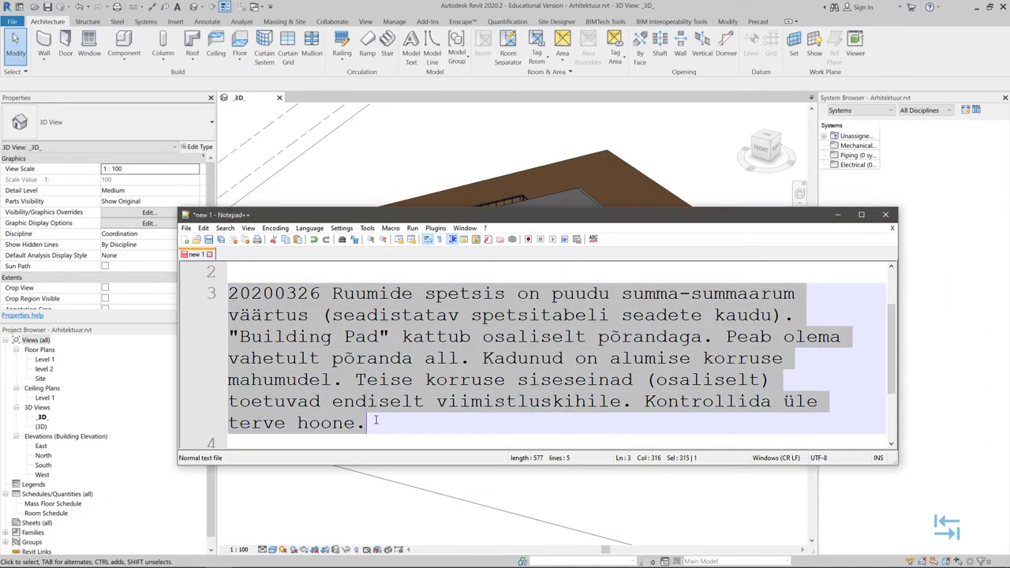
{"action": "left_click_drag", "start_coordinate": [332, 293], "coordinate": [365, 424]}
{"action": "key", "text": "ctrl+c"}
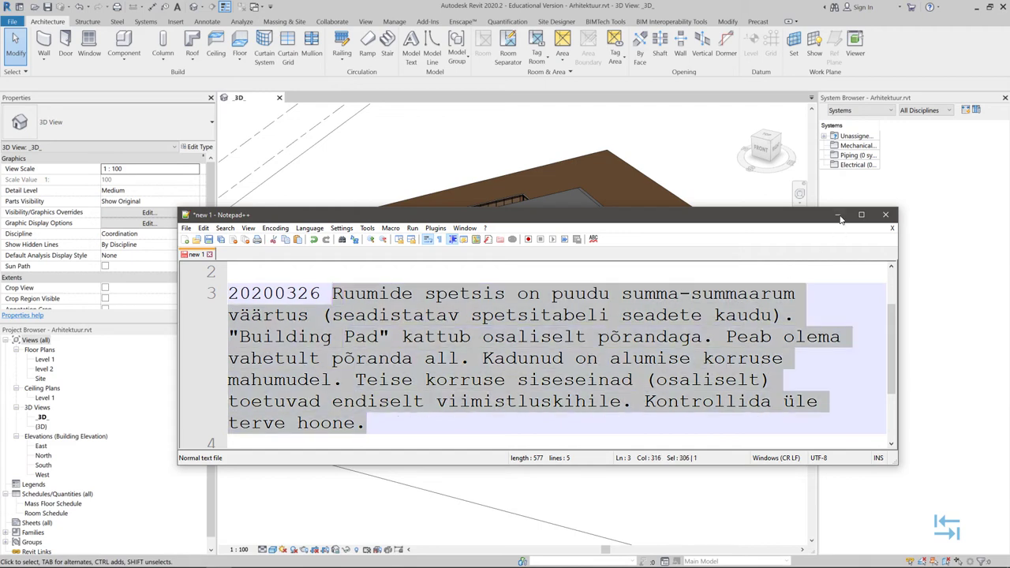
{"action": "left_click", "coordinate": [838, 215]}
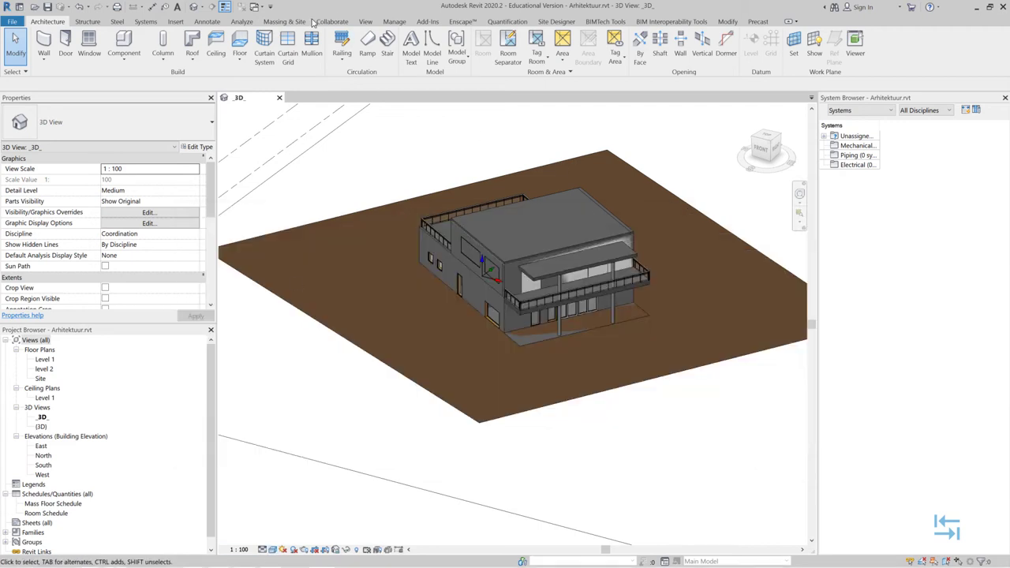
Step: In the Moodle feedback comment, paste the copied remark after the date and add "Lisatud pilt." before the "Building Pad" sentence
{"action": "key", "text": "alt+Tab"}
{"action": "left_click", "coordinate": [365, 366]}
{"action": "key", "text": "ctrl+v"}
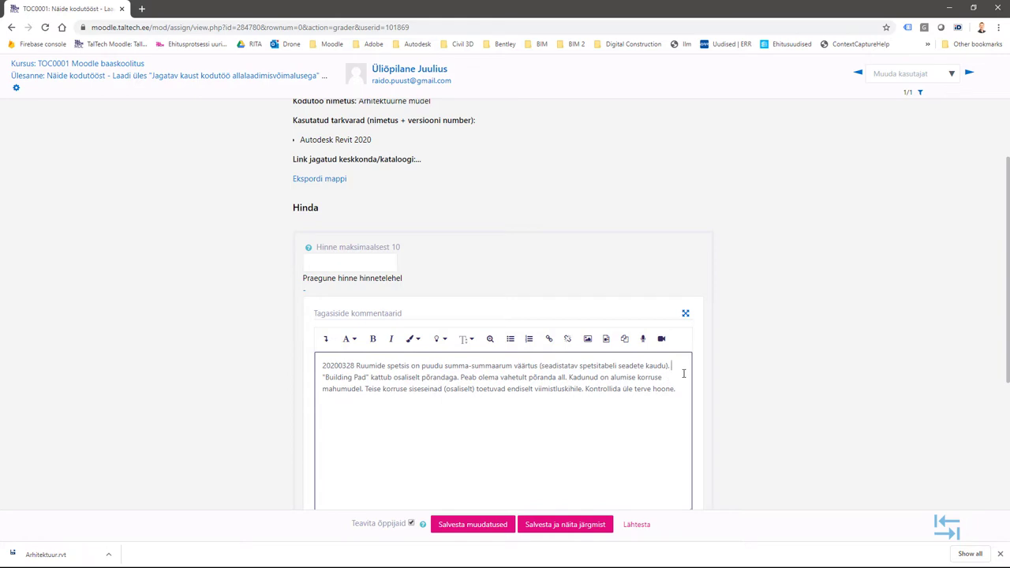
{"action": "type", "text": "Lisatud pilt."}
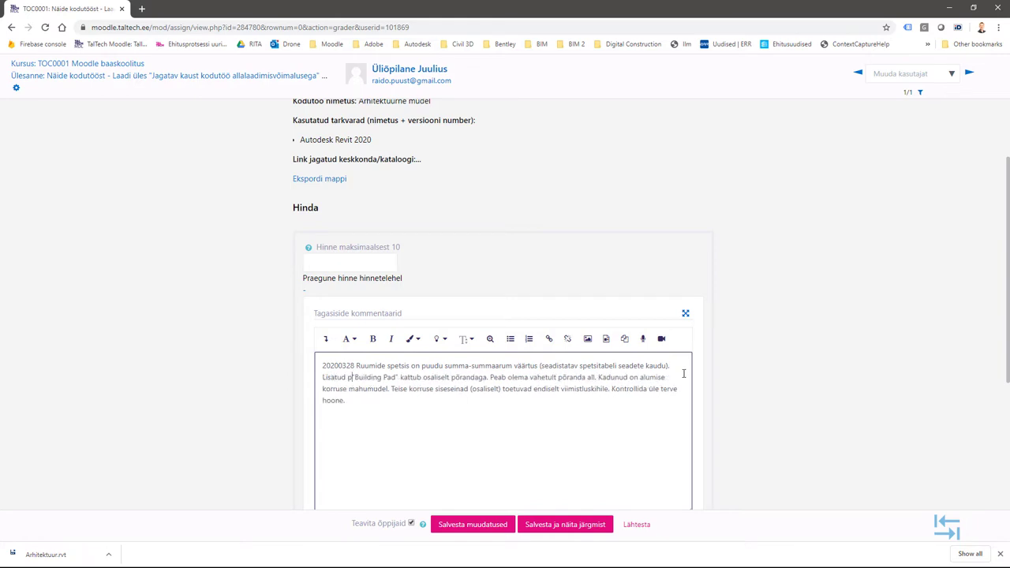
{"action": "left_click", "coordinate": [220, 323]}
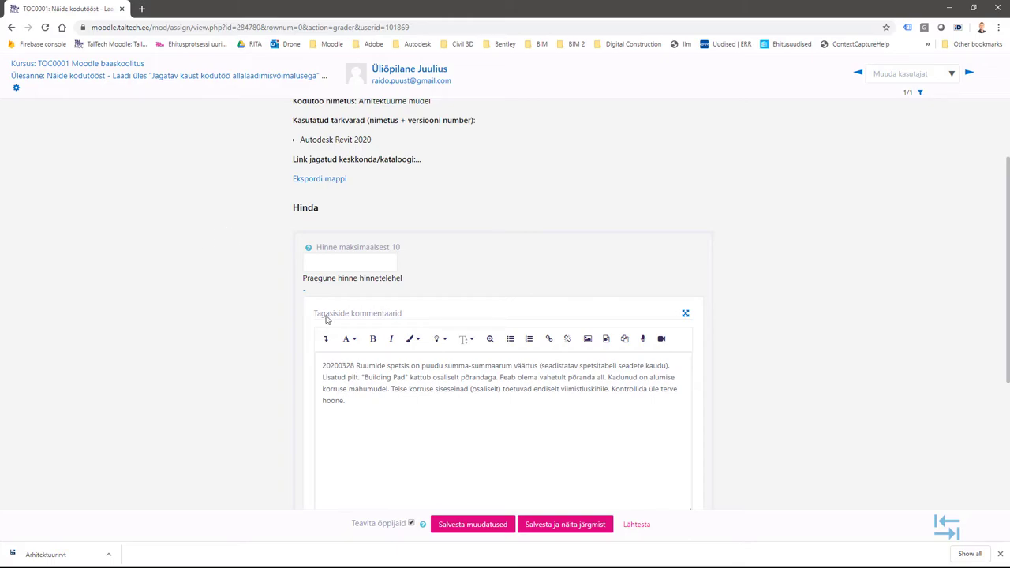
Step: In Revit, open the Room Schedule, capture it as a screen snip and draw a red line below the table's last row
{"action": "key", "text": "alt+Tab"}
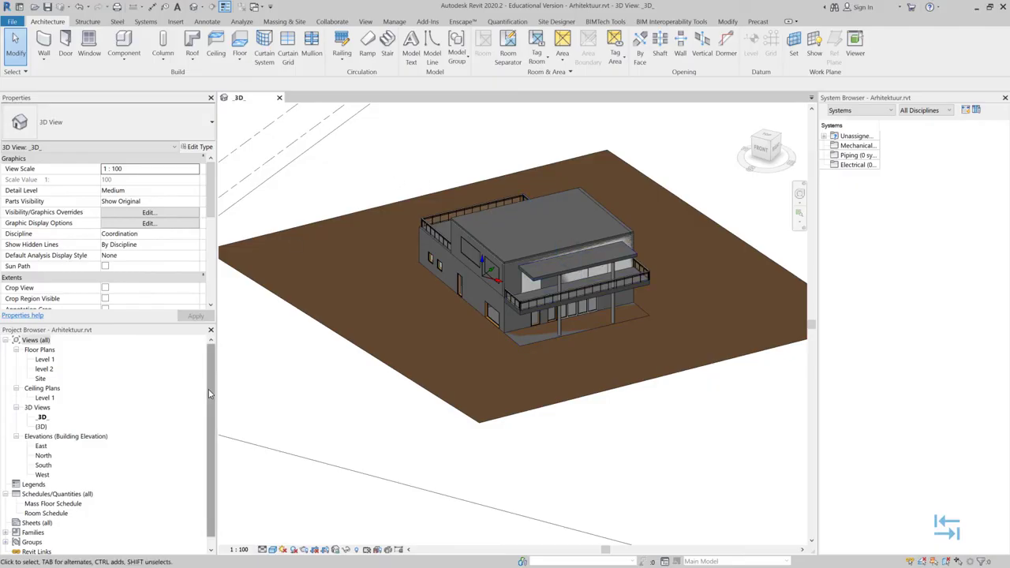
{"action": "left_click", "coordinate": [36, 513]}
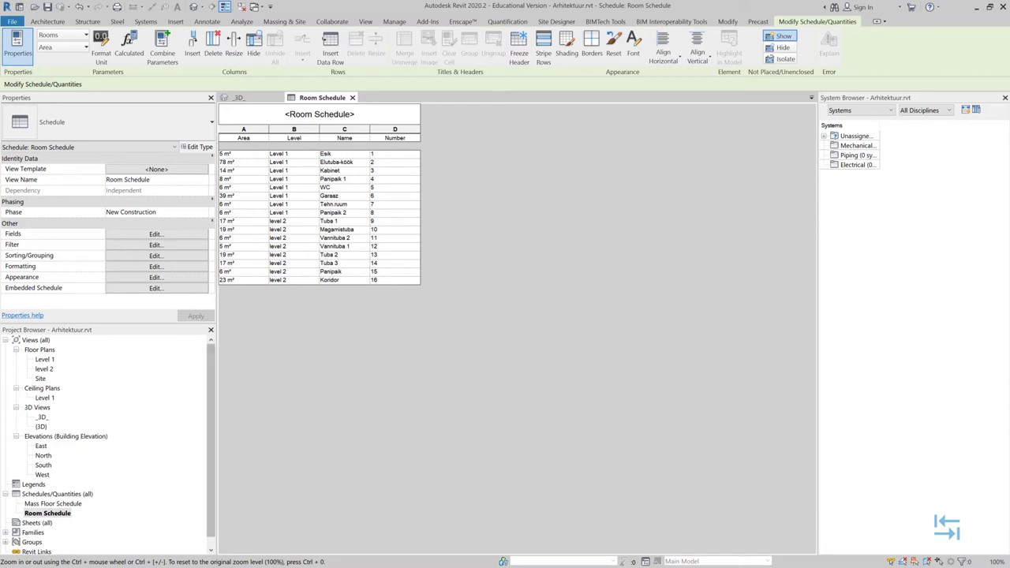
{"action": "key", "text": "Print"}
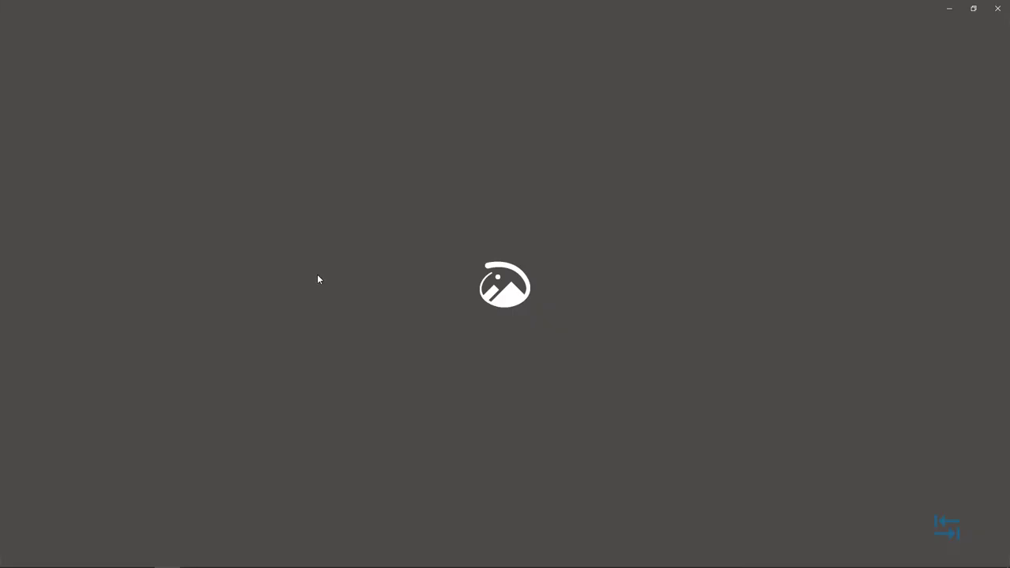
{"action": "left_click_drag", "start_coordinate": [0, 77], "coordinate": [479, 331]}
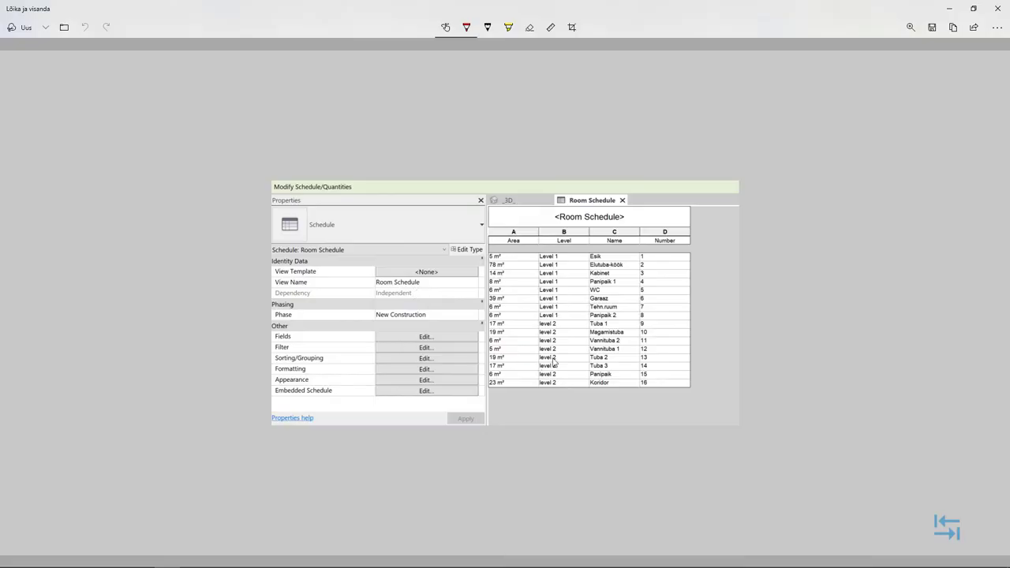
{"action": "left_click_drag", "start_coordinate": [502, 403], "coordinate": [635, 402]}
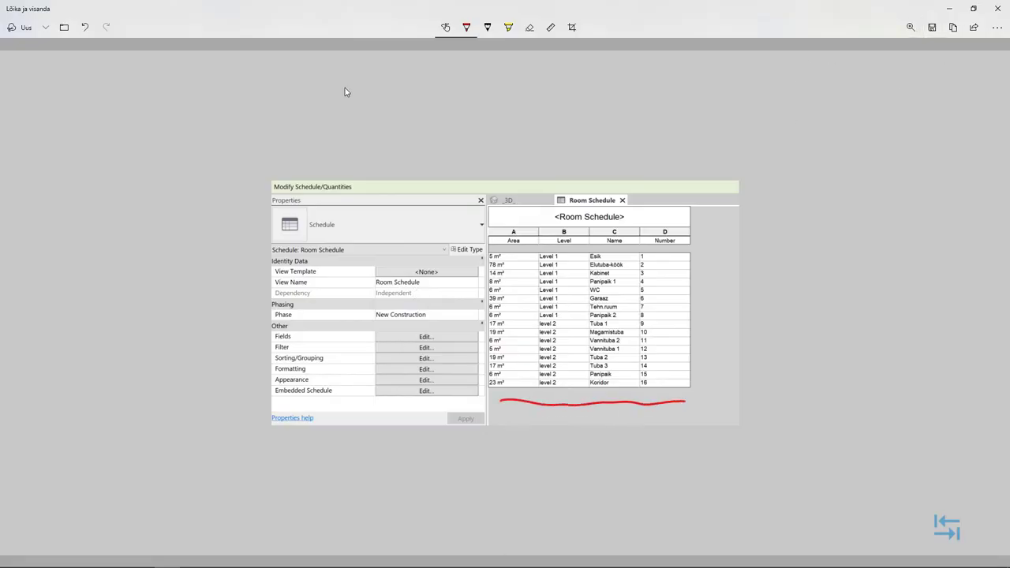
Step: Save the annotated schedule snip as 01-tabel.png in the student's folder under Desktop > TOC0001
{"action": "key", "text": "ctrl+s"}
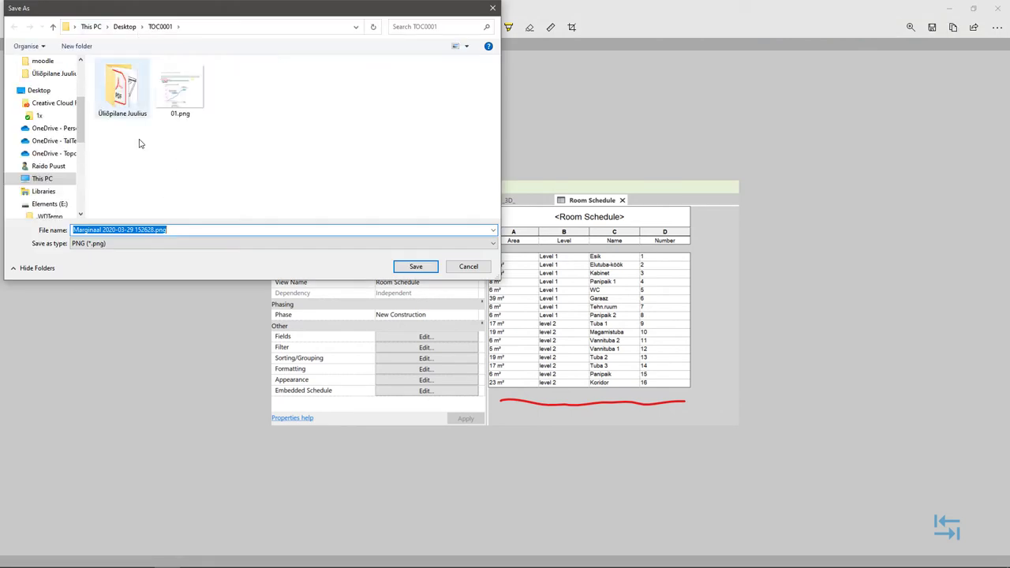
{"action": "double_click", "coordinate": [133, 89]}
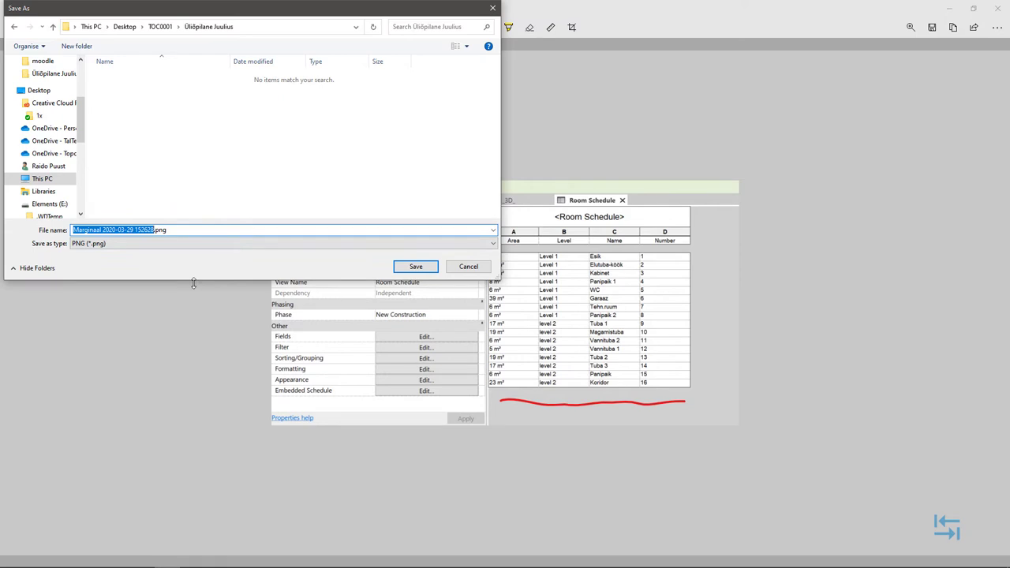
{"action": "type", "text": "01"}
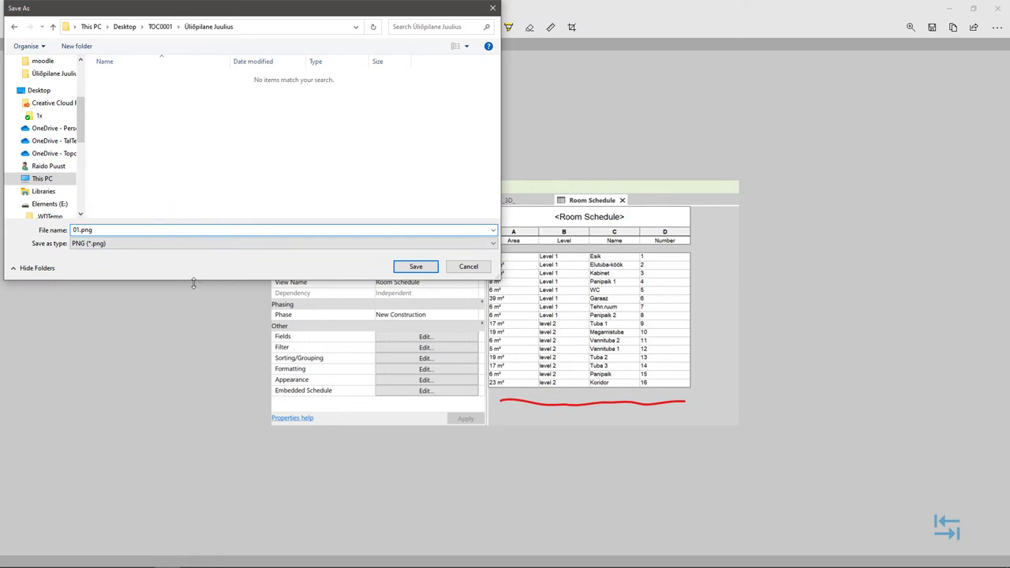
{"action": "type", "text": "-tabel"}
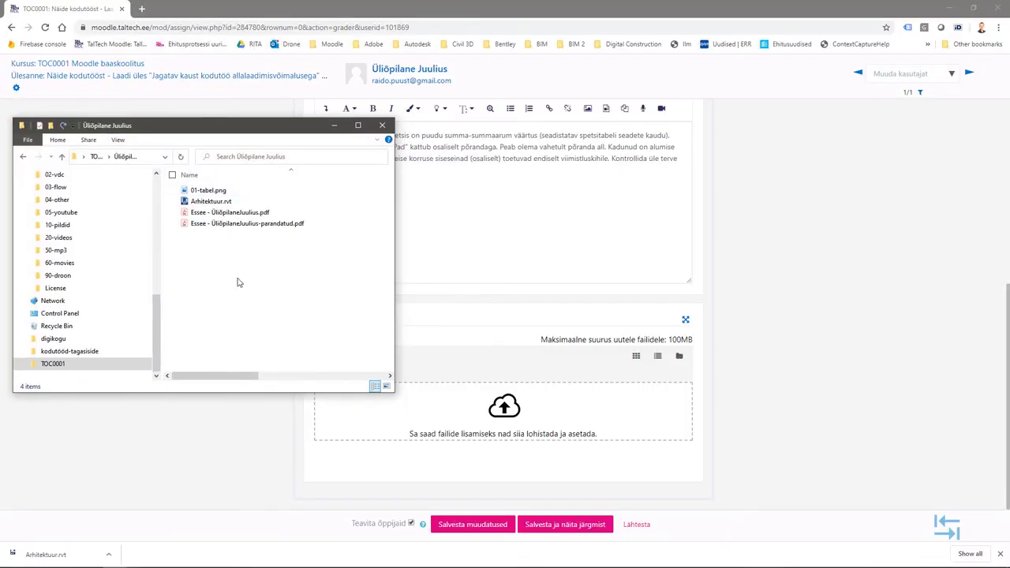
Step: Add 01-tabel.png from the student's folder to the Tagasisidefailid area and review it alongside the feedback comment
{"action": "left_click", "coordinate": [194, 192]}
{"action": "left_click_drag", "start_coordinate": [194, 191], "coordinate": [568, 434]}
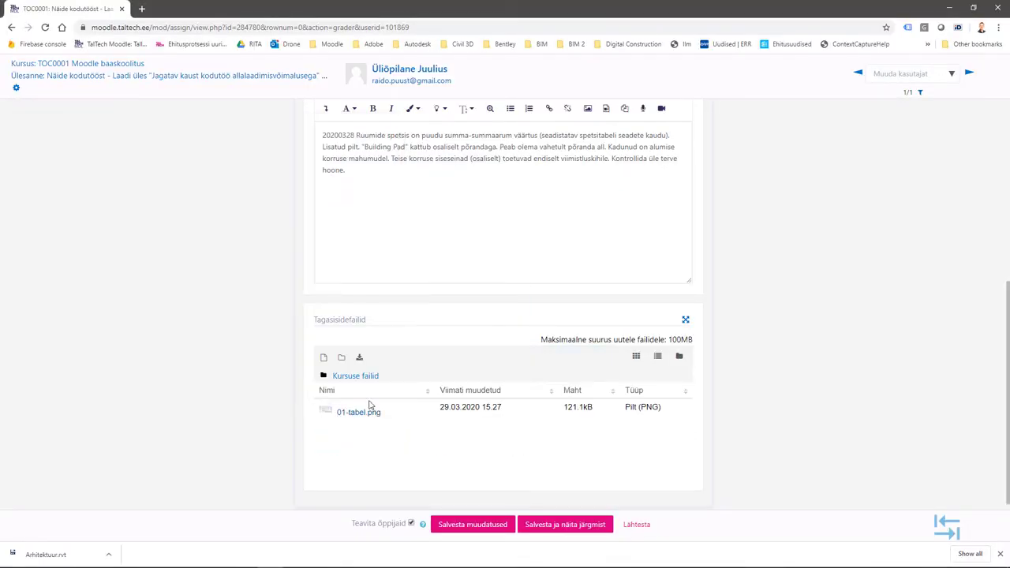
{"action": "scroll", "coordinate": [332, 193], "scroll_direction": "up", "scroll_amount": 1}
{"action": "left_click", "coordinate": [358, 199]}
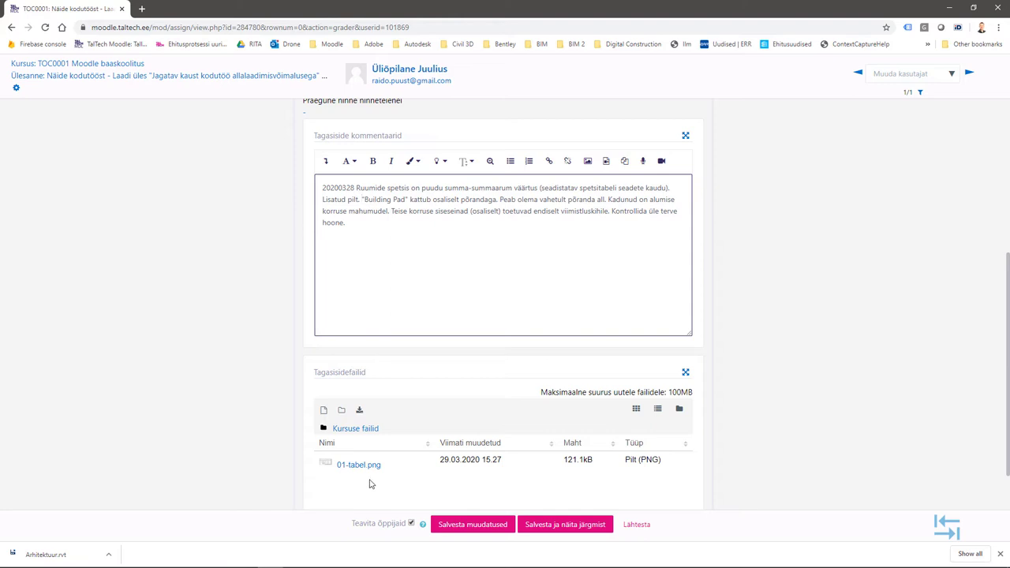
{"action": "scroll", "coordinate": [157, 325], "scroll_direction": "down", "scroll_amount": 1}
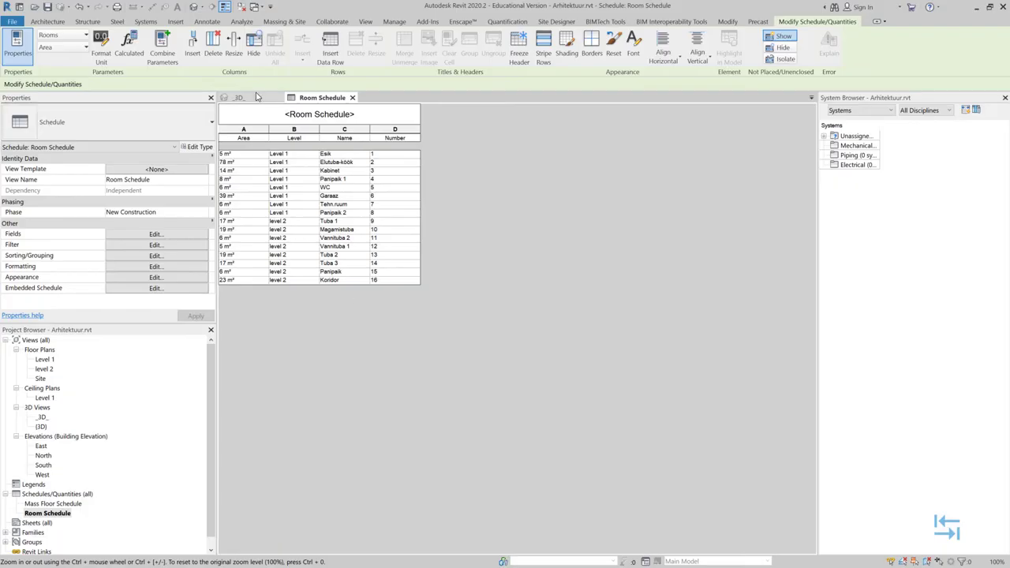
Step: Capture a close-up of the sectioned building in Revit's _3D_ view and mark the overlapping ground floor layers with a red wavy line
{"action": "left_click", "coordinate": [236, 98]}
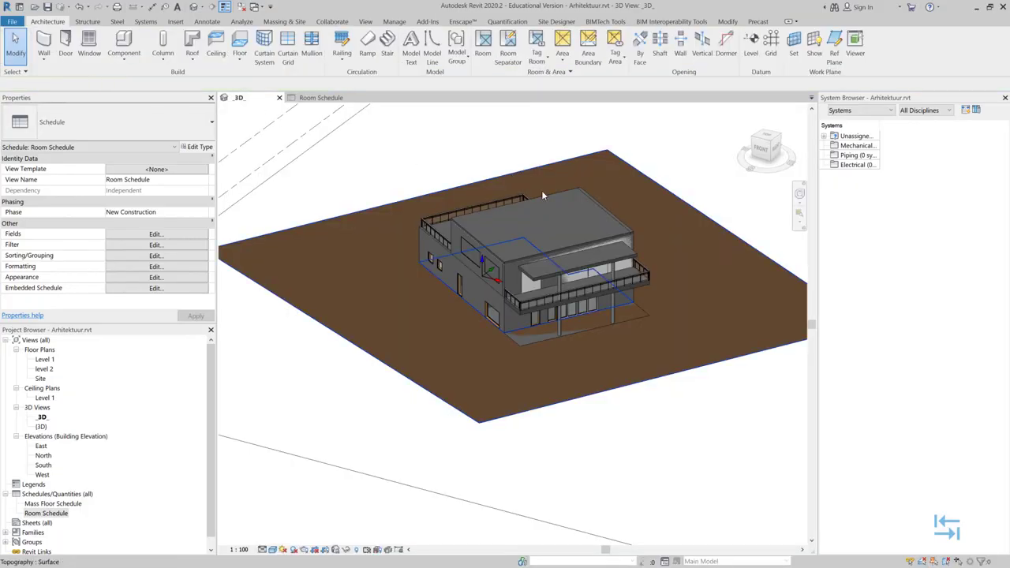
{"action": "scroll", "coordinate": [561, 239], "scroll_direction": "up", "scroll_amount": 10}
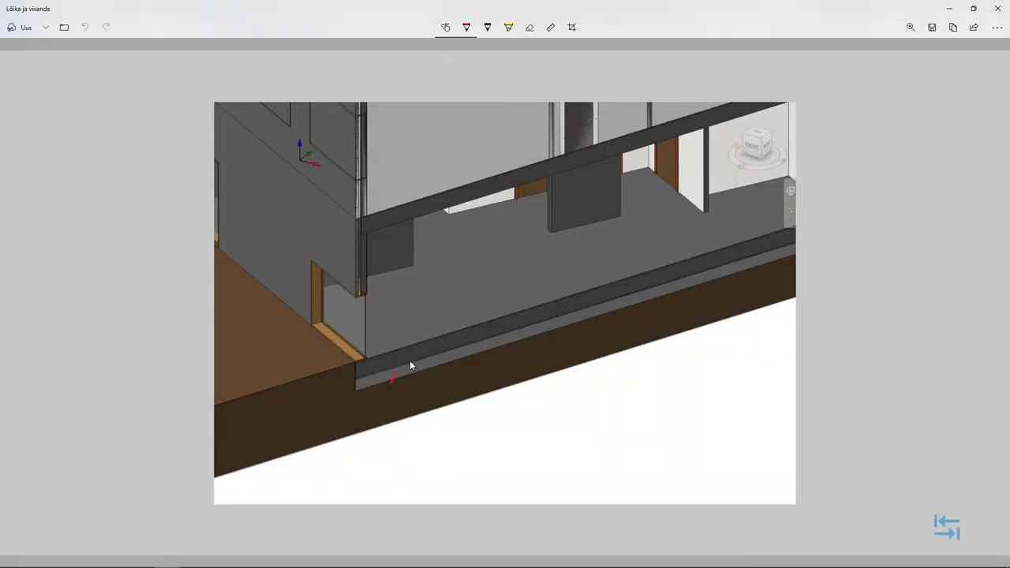
{"action": "left_click_drag", "start_coordinate": [565, 318], "coordinate": [677, 273]}
Step: Save the annotated building close-up as 02-kattuvad-komponendid.png in the student's folder under Desktop > TOC0001
{"action": "left_click", "coordinate": [932, 27]}
{"action": "double_click", "coordinate": [90, 230]}
{"action": "type", "text": "kattuvad-komponendid"}
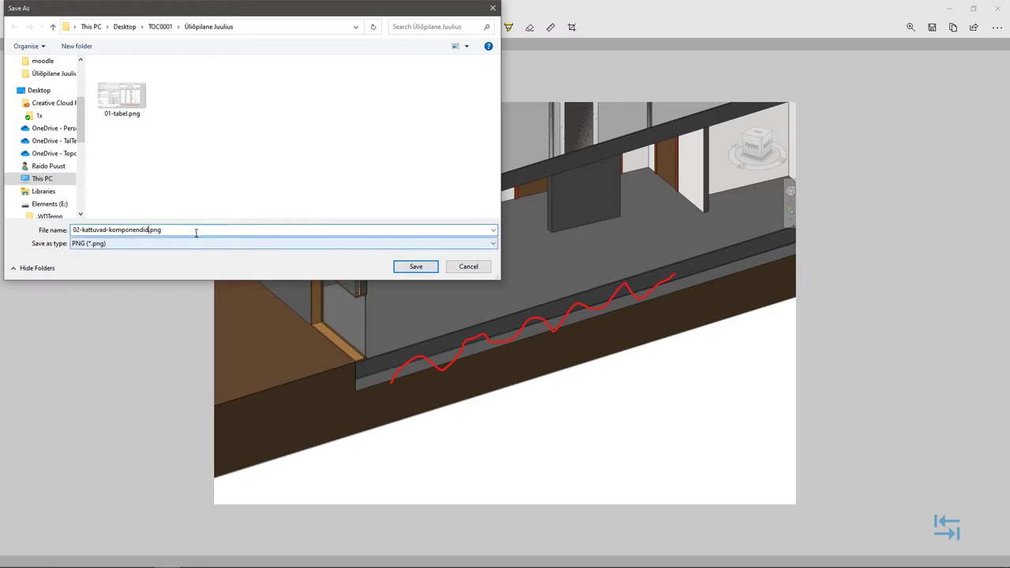
{"action": "left_click", "coordinate": [397, 268]}
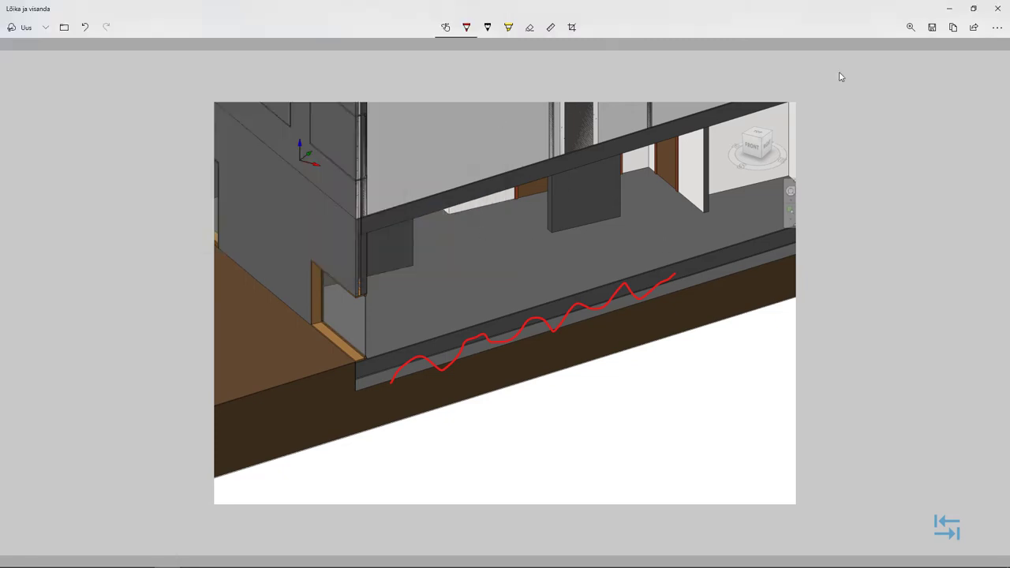
Step: Add 02-kattuvad-komponendid.png from the student's folder to the Tagasisidefailid area and save the feedback changes
{"action": "left_click", "coordinate": [221, 207]}
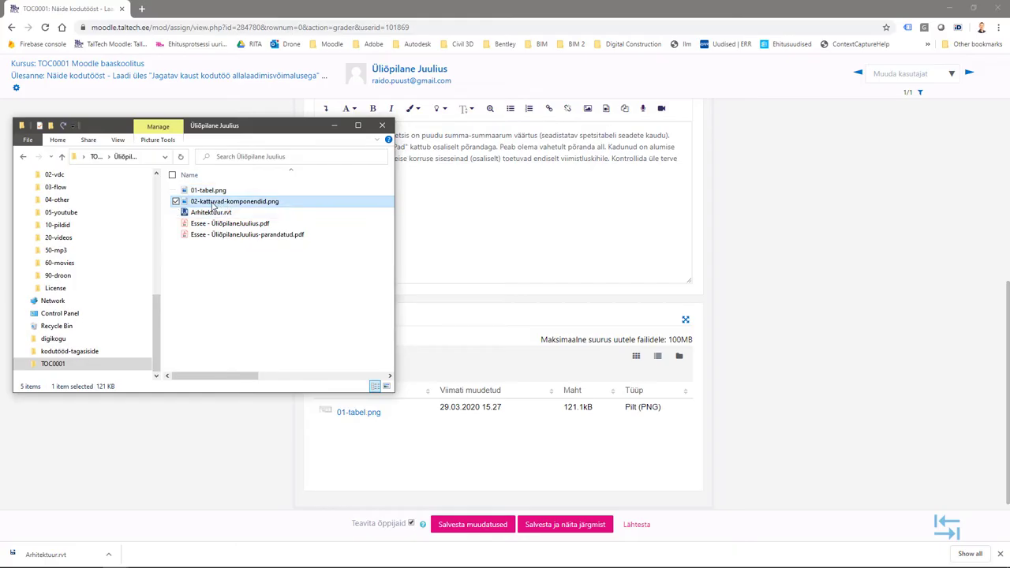
{"action": "mouse_move", "coordinate": [217, 207]}
{"action": "left_mouse_down"}
{"action": "mouse_move", "coordinate": [500, 455]}
{"action": "mouse_move", "coordinate": [430, 448]}
{"action": "left_mouse_up"}
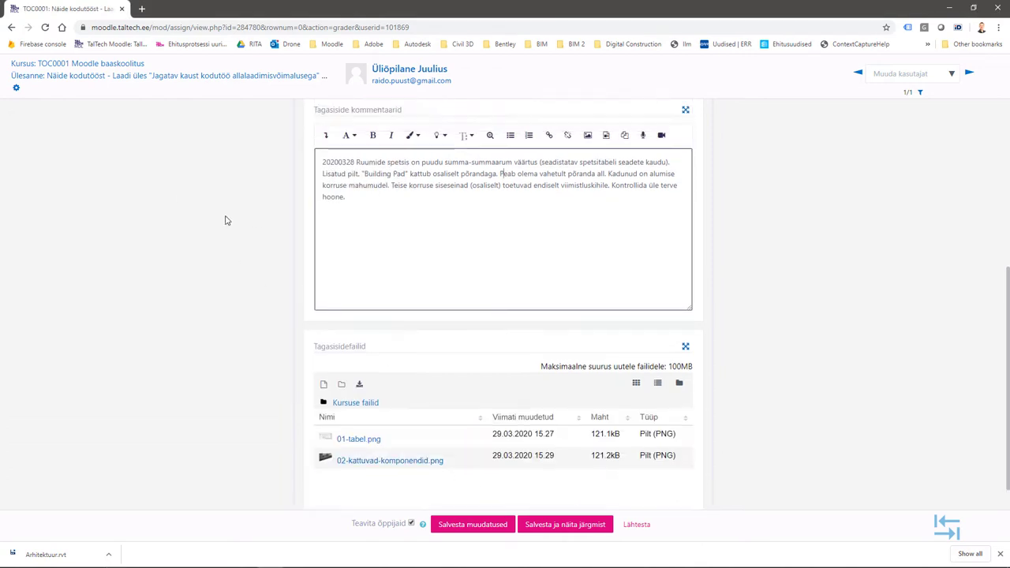
{"action": "scroll", "coordinate": [225, 220], "scroll_direction": "up", "scroll_amount": 2}
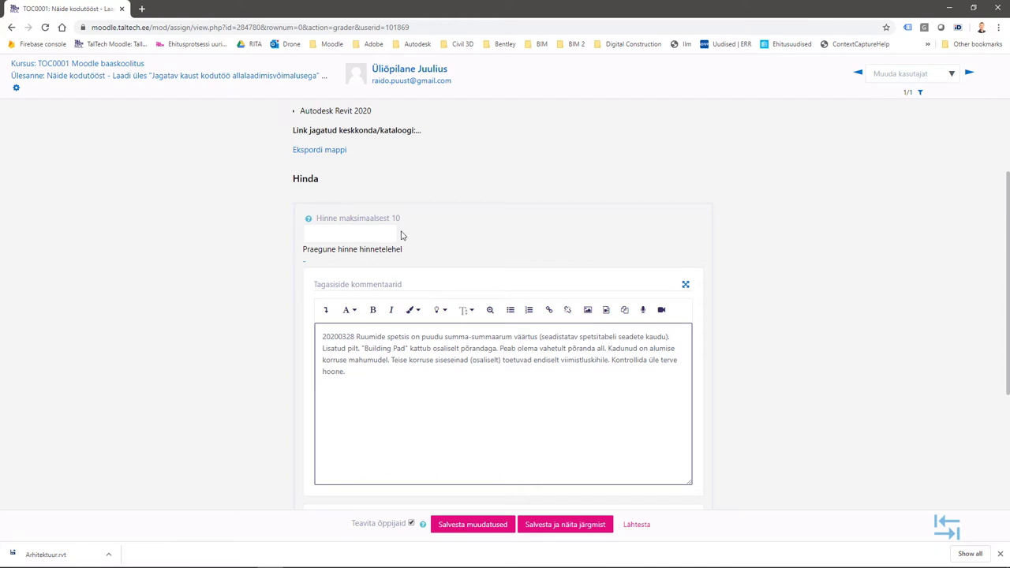
{"action": "scroll", "coordinate": [216, 410], "scroll_direction": "down", "scroll_amount": 3}
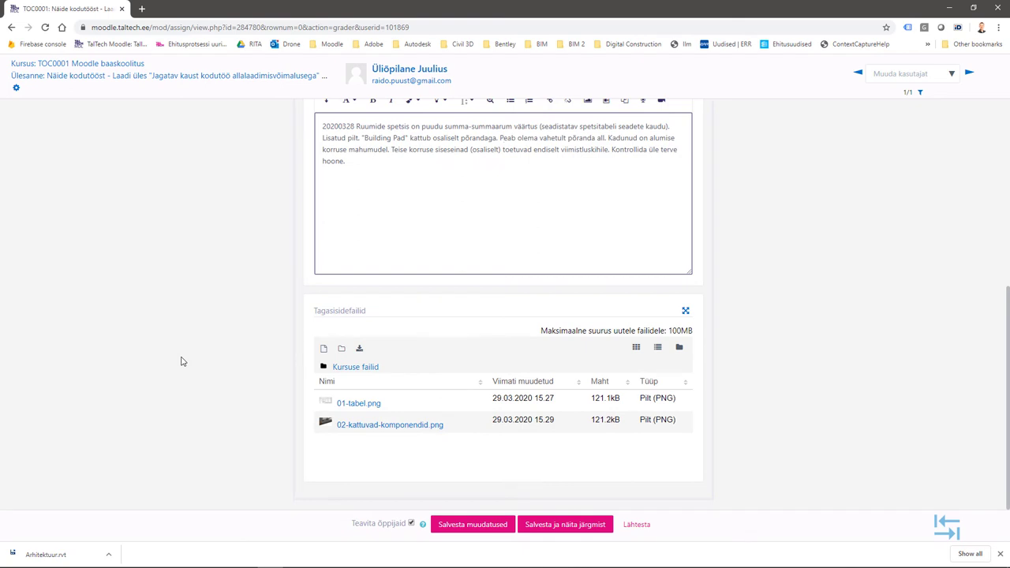
{"action": "left_click", "coordinate": [462, 527]}
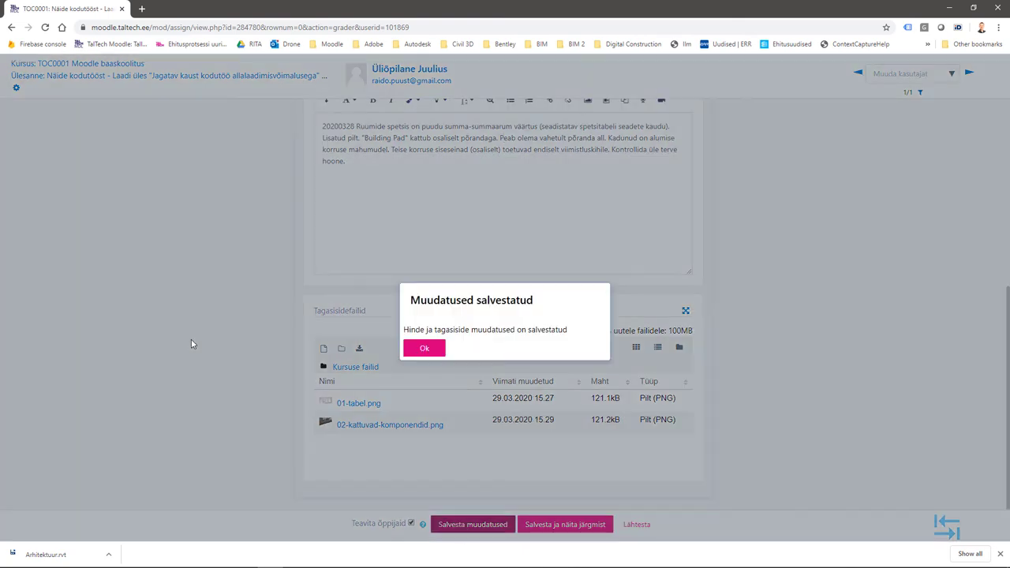
{"action": "left_click", "coordinate": [424, 349]}
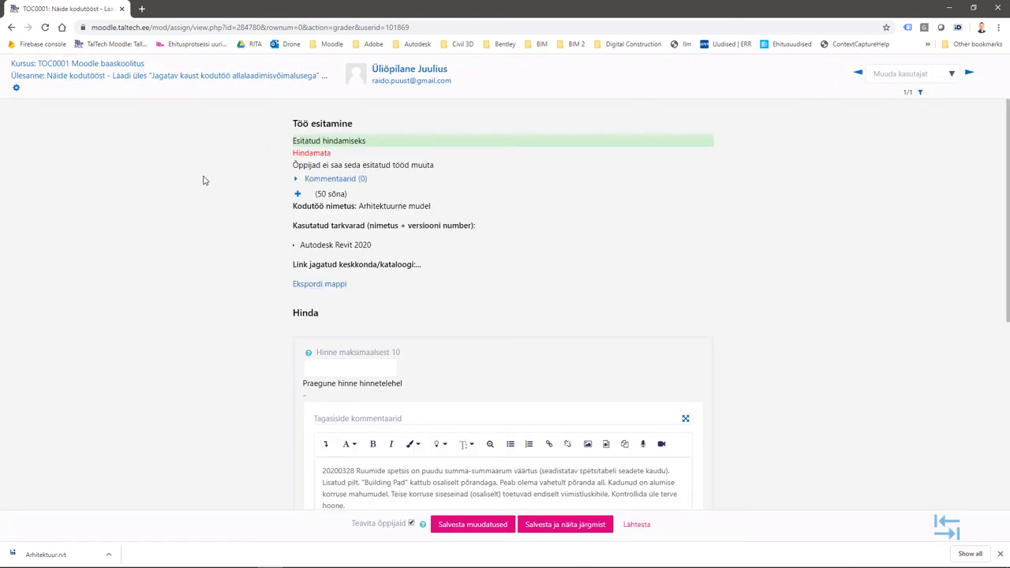
Step: Return to the homework assignment, open the list of all submissions and revert the student's submission to draft
{"action": "left_click", "coordinate": [323, 77]}
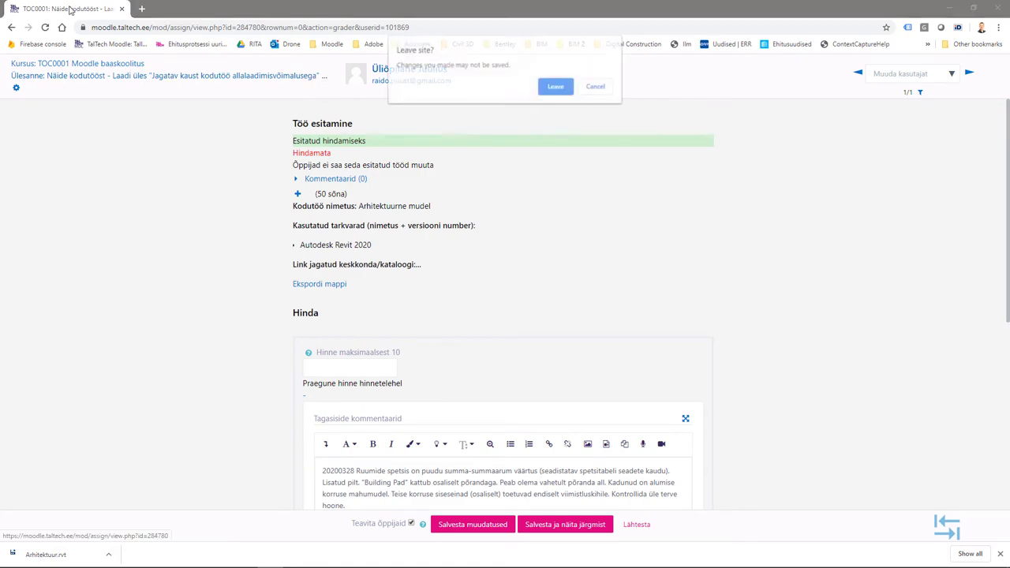
{"action": "left_click", "coordinate": [556, 87]}
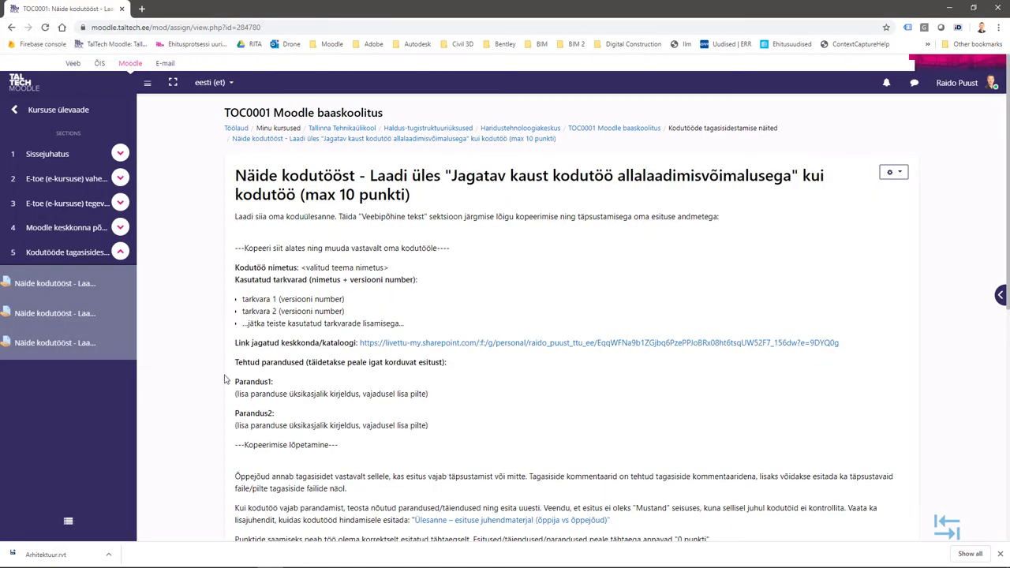
{"action": "scroll", "coordinate": [188, 468], "scroll_direction": "down", "scroll_amount": 5}
{"action": "left_click", "coordinate": [504, 411]}
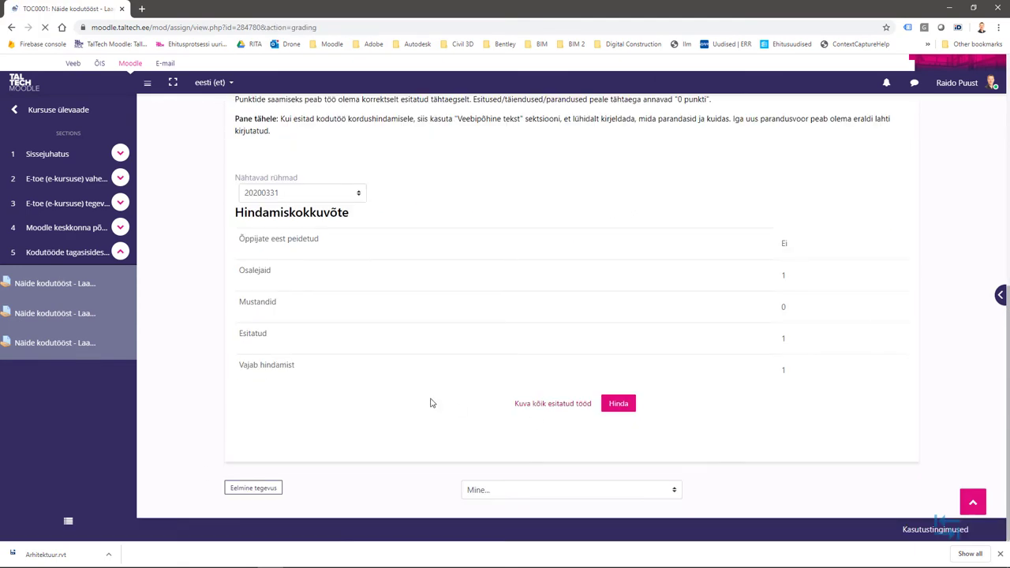
{"action": "scroll", "coordinate": [176, 403], "scroll_direction": "down", "scroll_amount": 3}
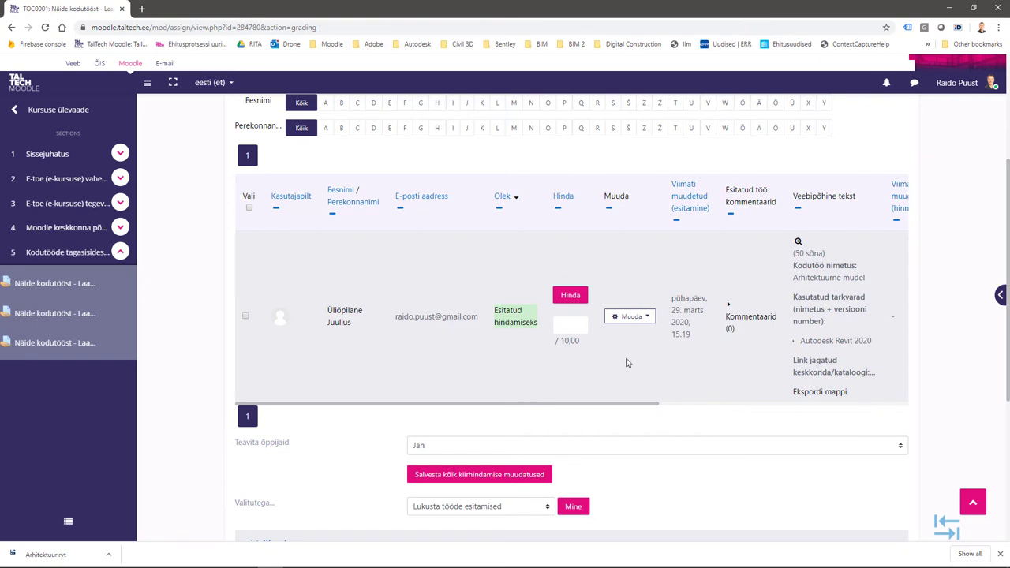
{"action": "left_click", "coordinate": [638, 316]}
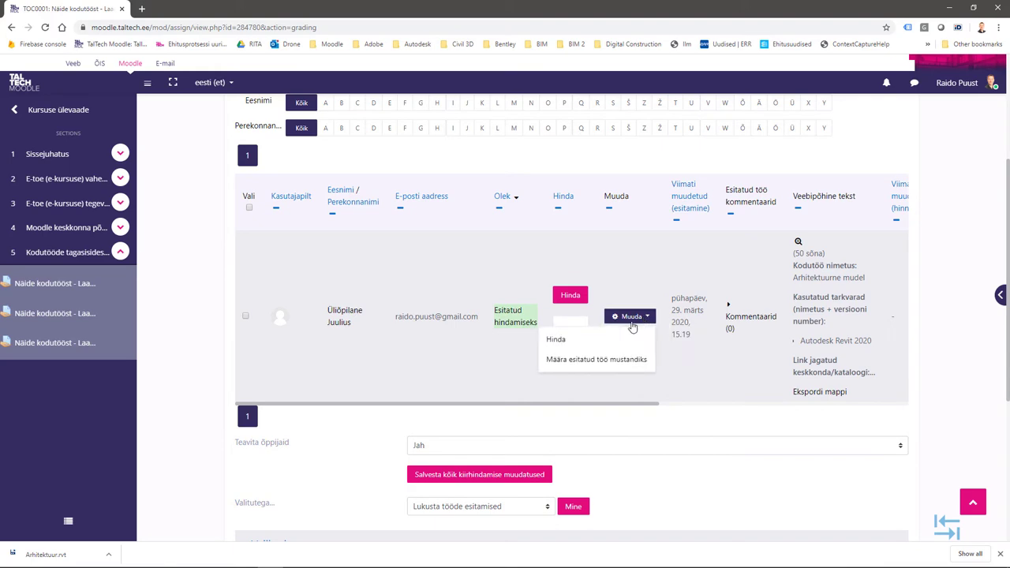
{"action": "left_click", "coordinate": [572, 360]}
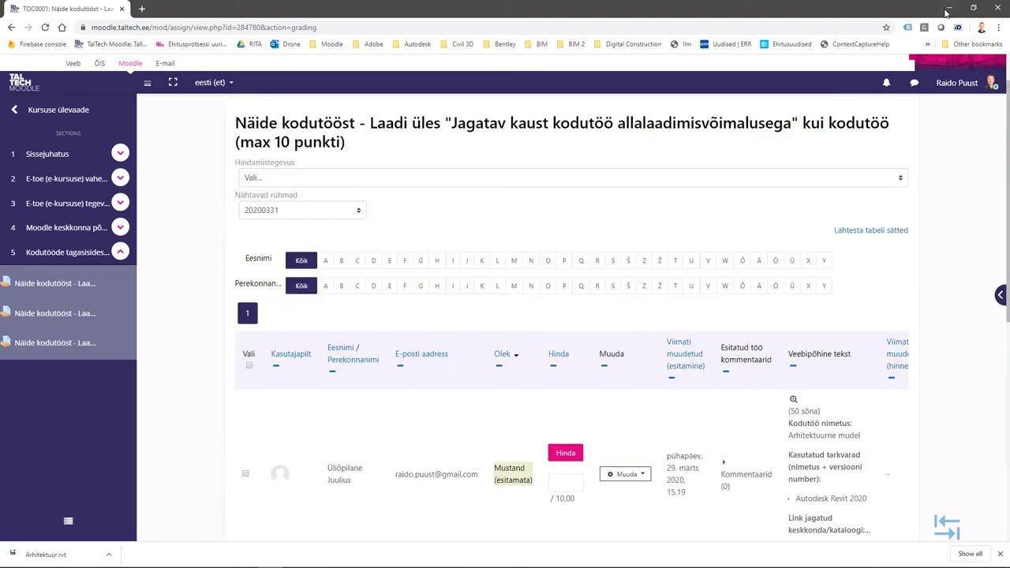
Step: In the student's Firefox session, reopen the homework assignment and check the submission status and the Tagasiside section
{"action": "left_click", "coordinate": [947, 12]}
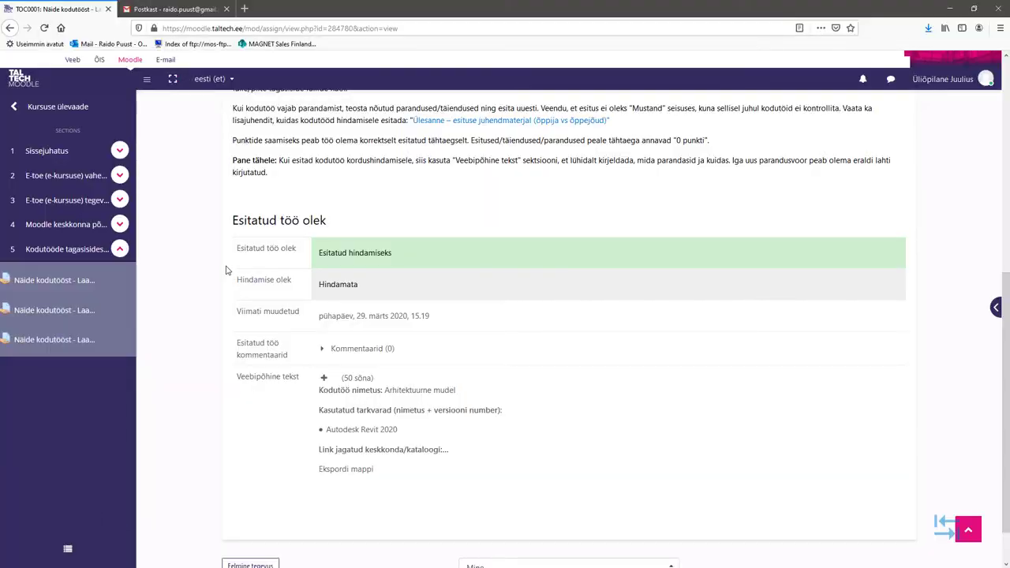
{"action": "key", "text": "alt+Left"}
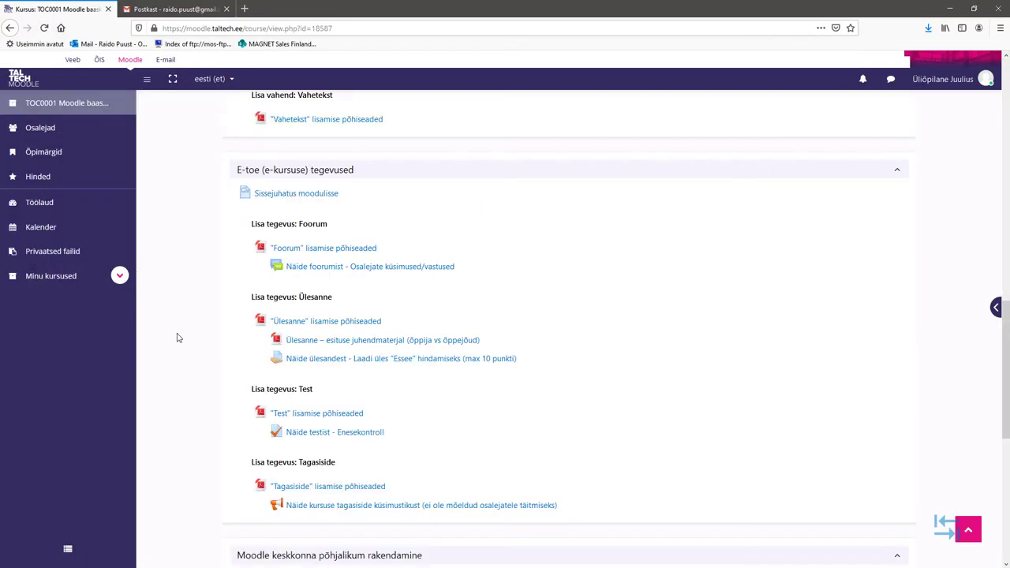
{"action": "key", "text": "alt+Right"}
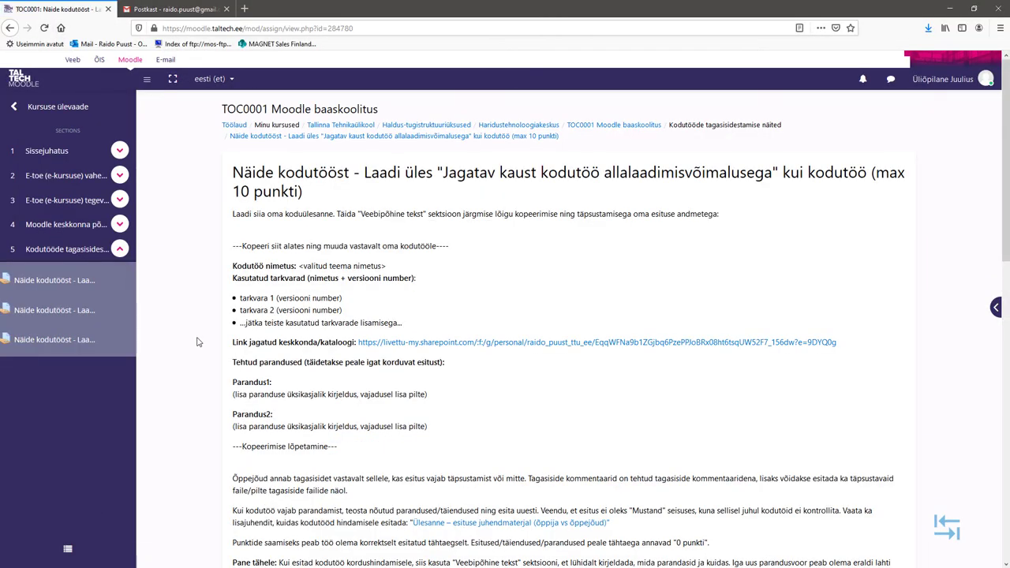
{"action": "scroll", "coordinate": [198, 341], "scroll_direction": "down", "scroll_amount": 8}
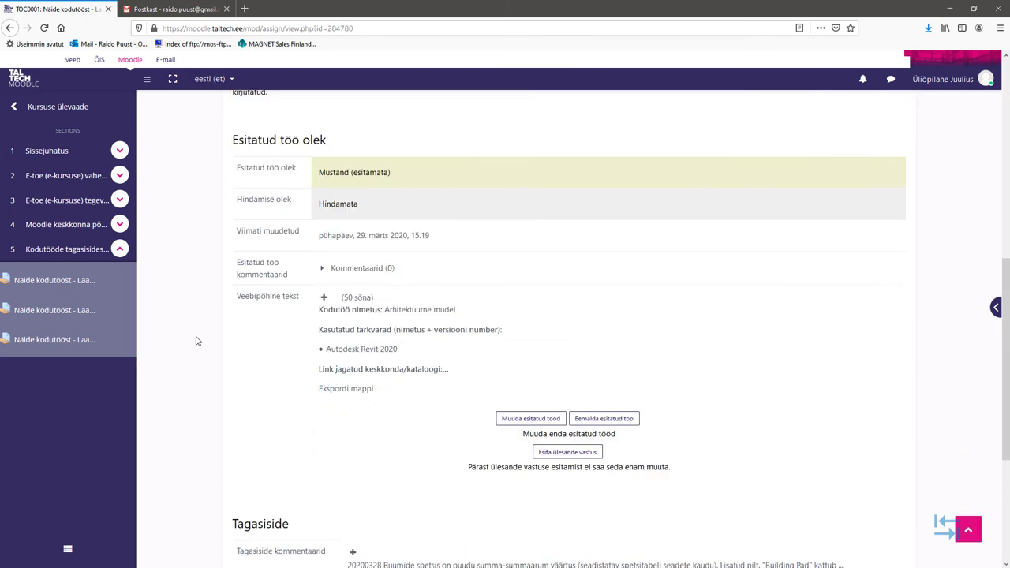
{"action": "scroll", "coordinate": [198, 341], "scroll_direction": "down", "scroll_amount": 5}
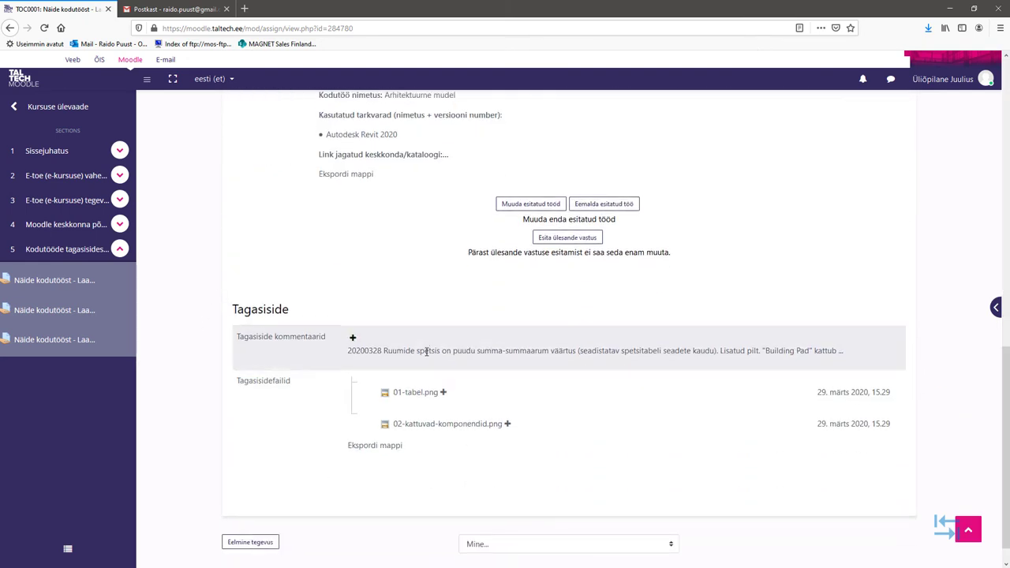
Step: Expand the full feedback comment and read through it, highlighting the reference "Lisatud pilt." to the attached feedback images
{"action": "left_click", "coordinate": [352, 339]}
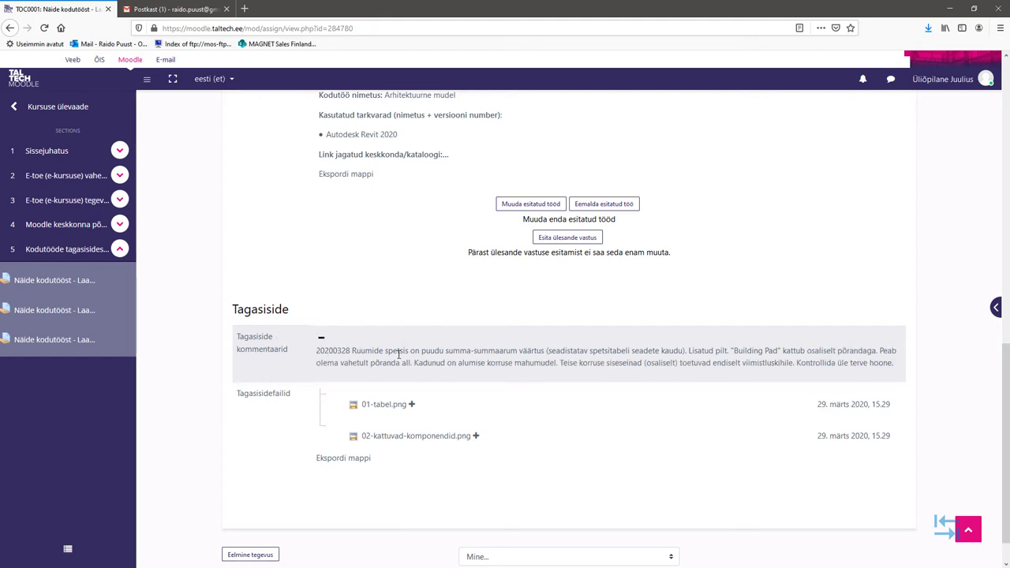
{"action": "left_click_drag", "start_coordinate": [409, 352], "coordinate": [526, 368]}
{"action": "left_click", "coordinate": [526, 370]}
{"action": "left_click_drag", "start_coordinate": [691, 350], "coordinate": [727, 351]}
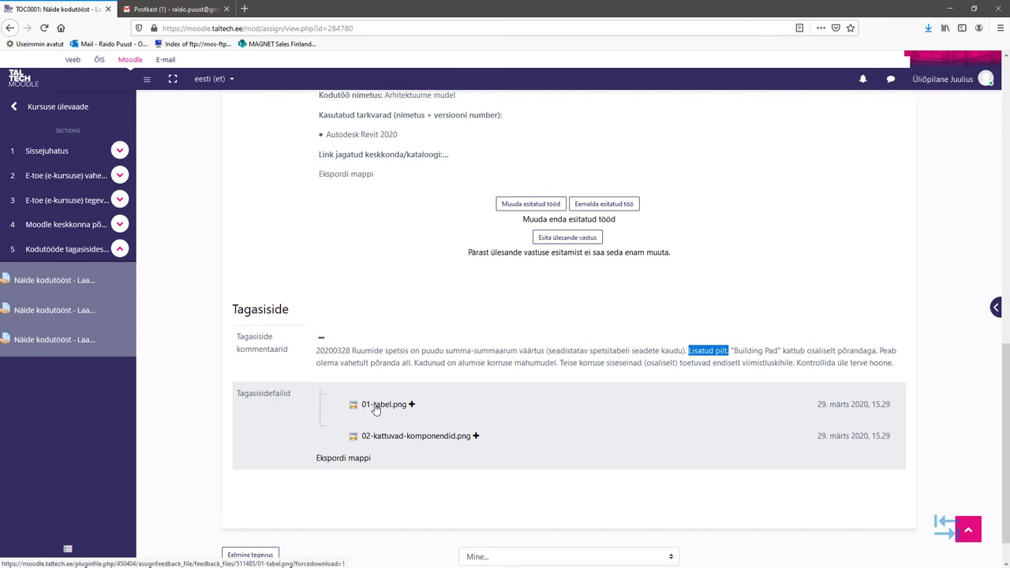
{"action": "scroll", "coordinate": [391, 281], "scroll_direction": "up", "scroll_amount": 5}
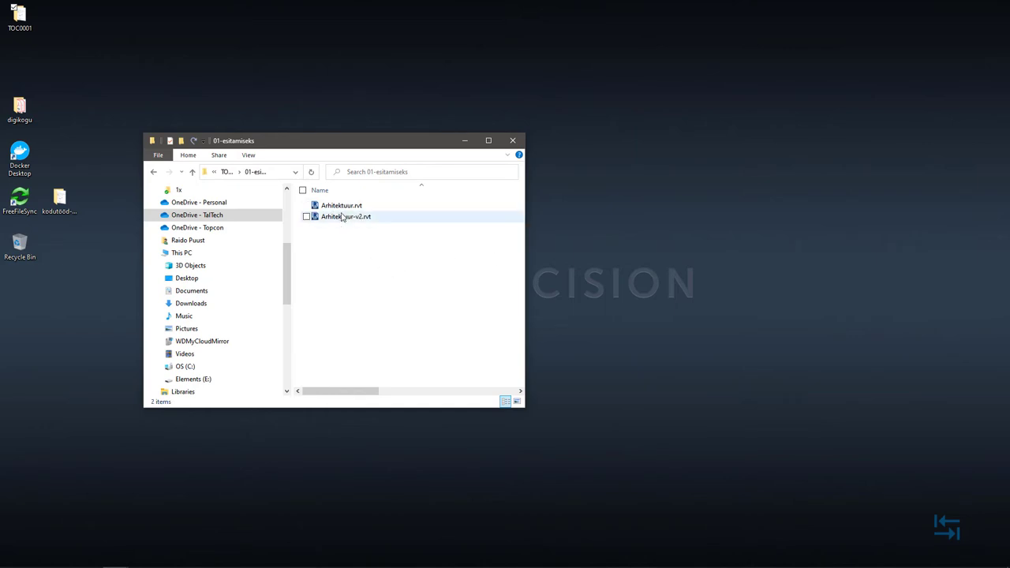
Step: In the shared 01-esitamiseks folder, delete the old Arhitektuur.rvt and rename Arhitektuur-v2.rvt as Arhitektuur.rvt
{"action": "left_click", "coordinate": [342, 208]}
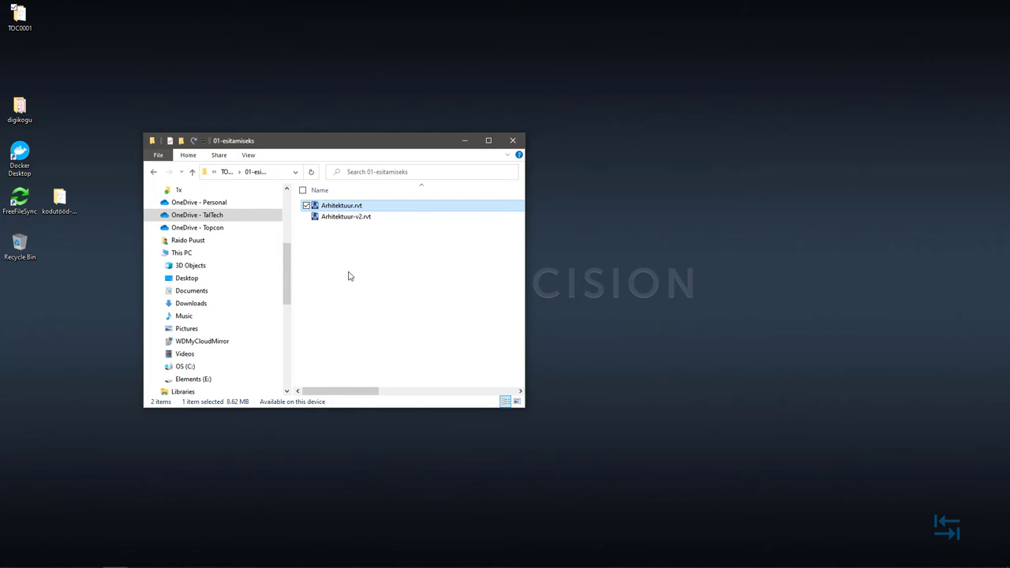
{"action": "key", "text": "Delete"}
{"action": "right_click", "coordinate": [345, 207]}
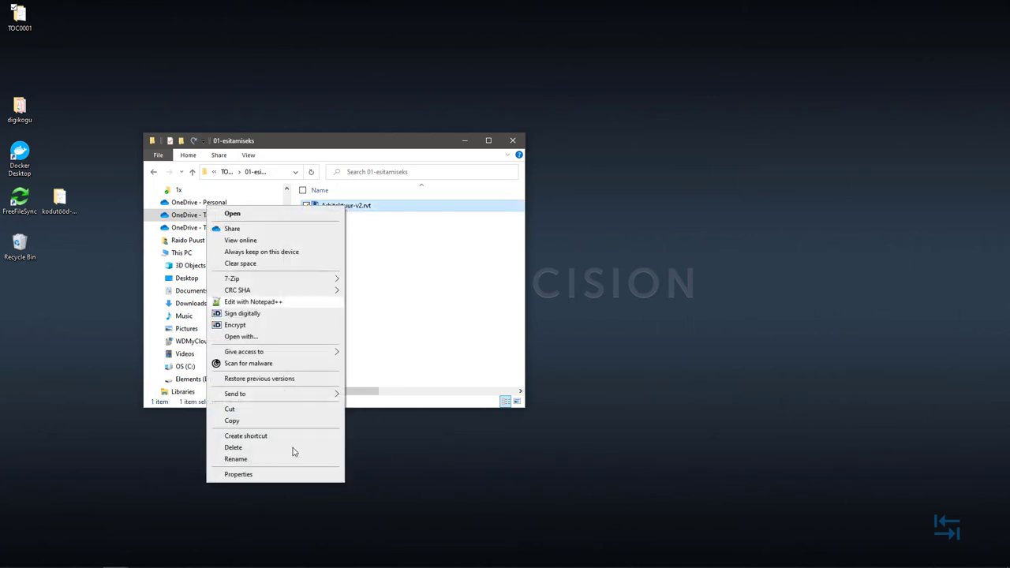
{"action": "left_click", "coordinate": [235, 458]}
{"action": "key", "text": "Right"}
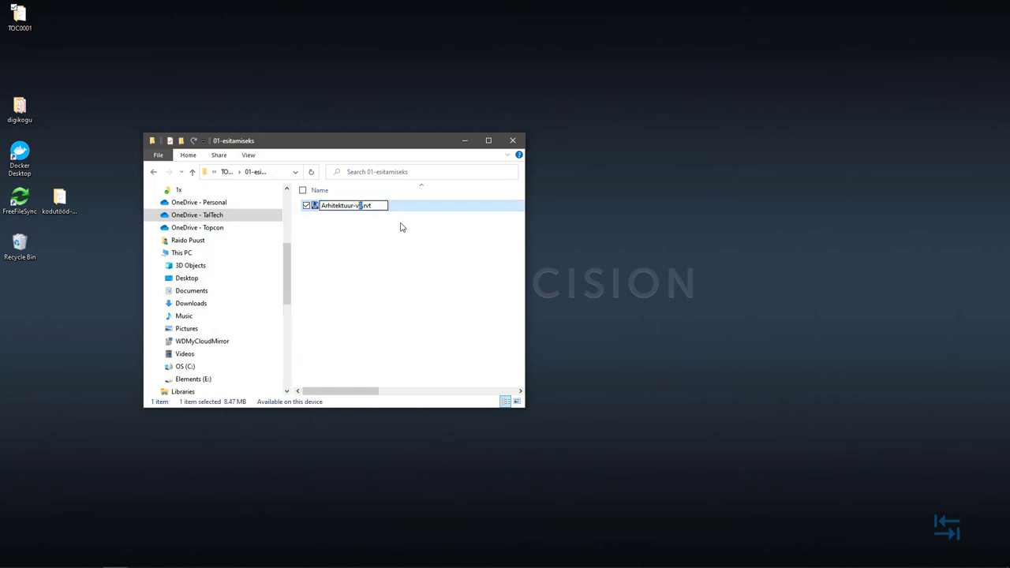
{"action": "key", "text": "BackSpace"}
{"action": "key", "text": "BackSpace"}
{"action": "key", "text": "BackSpace"}
{"action": "key", "text": "Return"}
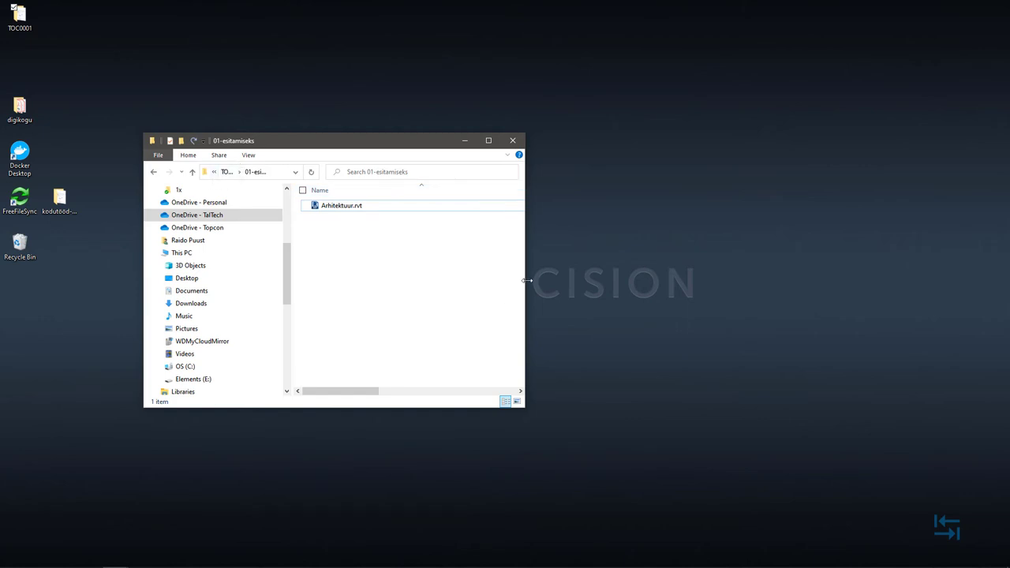
{"action": "left_click_drag", "start_coordinate": [581, 280], "coordinate": [581, 279]}
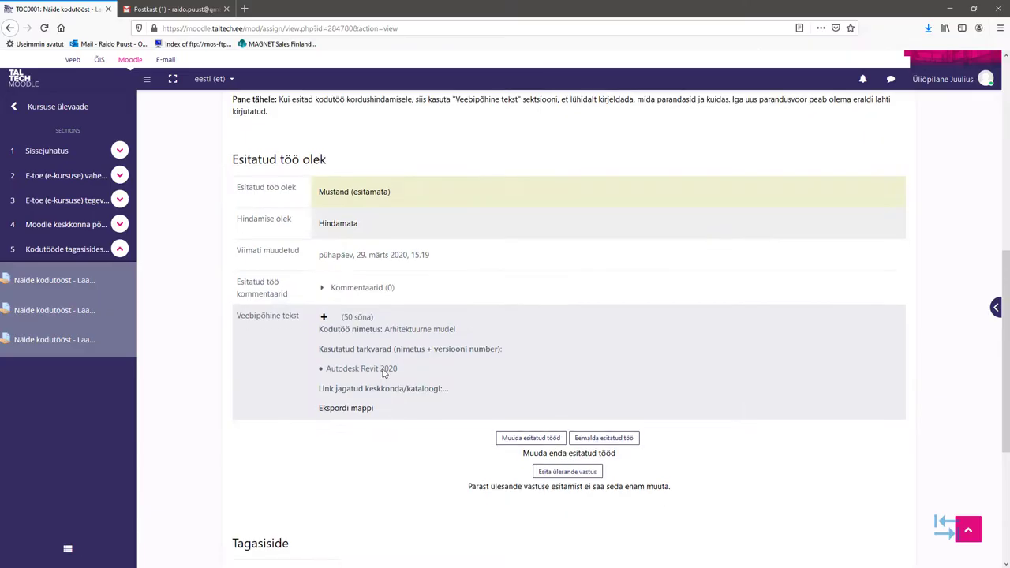
Step: Edit the student's submission, replacing the Parandus1 placeholder with "Tabeli summa lisatud. Komponente nihutatud. Seinte toetumist kontrollitud. muudetud.", and save the changes
{"action": "scroll", "coordinate": [405, 293], "scroll_direction": "down", "scroll_amount": 3}
{"action": "scroll", "coordinate": [402, 294], "scroll_direction": "up", "scroll_amount": 3}
{"action": "scroll", "coordinate": [401, 294], "scroll_direction": "up", "scroll_amount": 1}
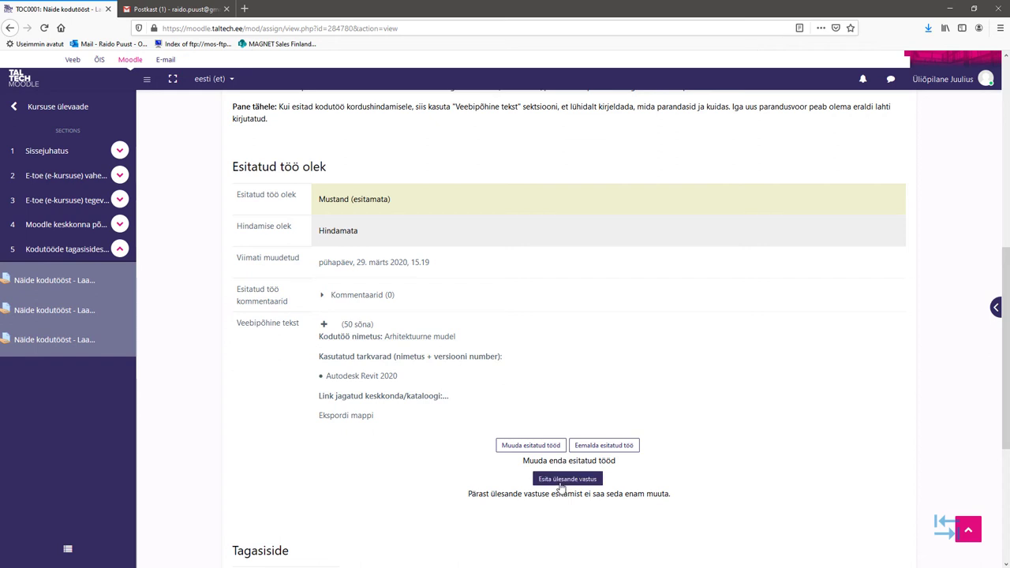
{"action": "left_click", "coordinate": [514, 446]}
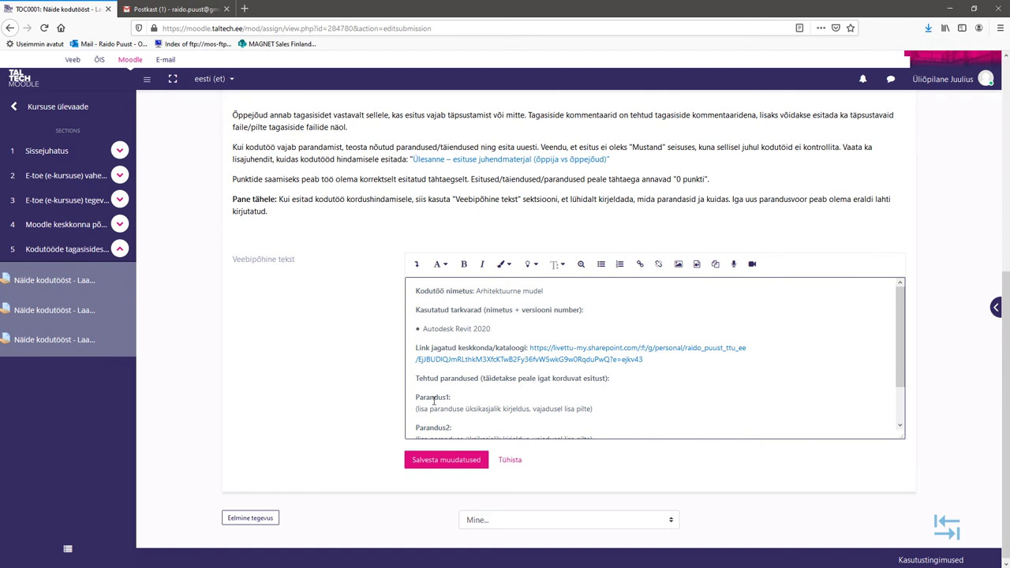
{"action": "triple_click", "coordinate": [597, 409]}
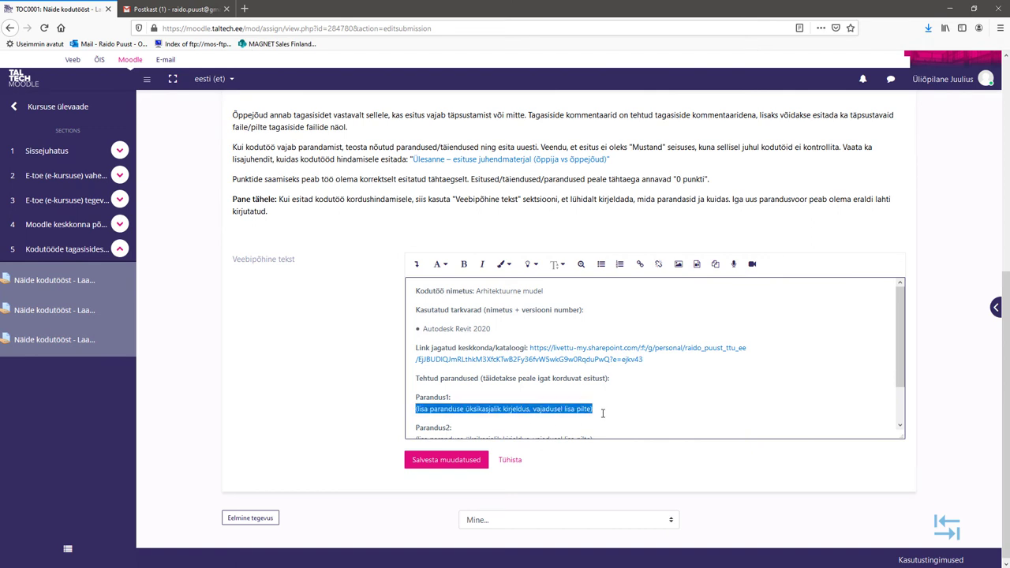
{"action": "type", "text": "Tabeli"}
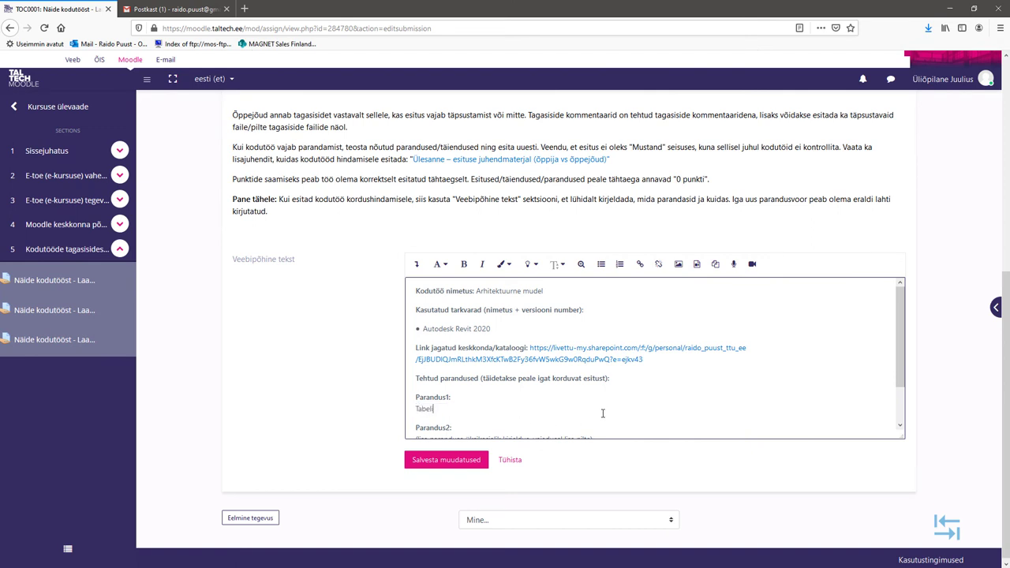
{"action": "type", "text": " summa lisatud. Komponente nihutatud. Seinte toe"}
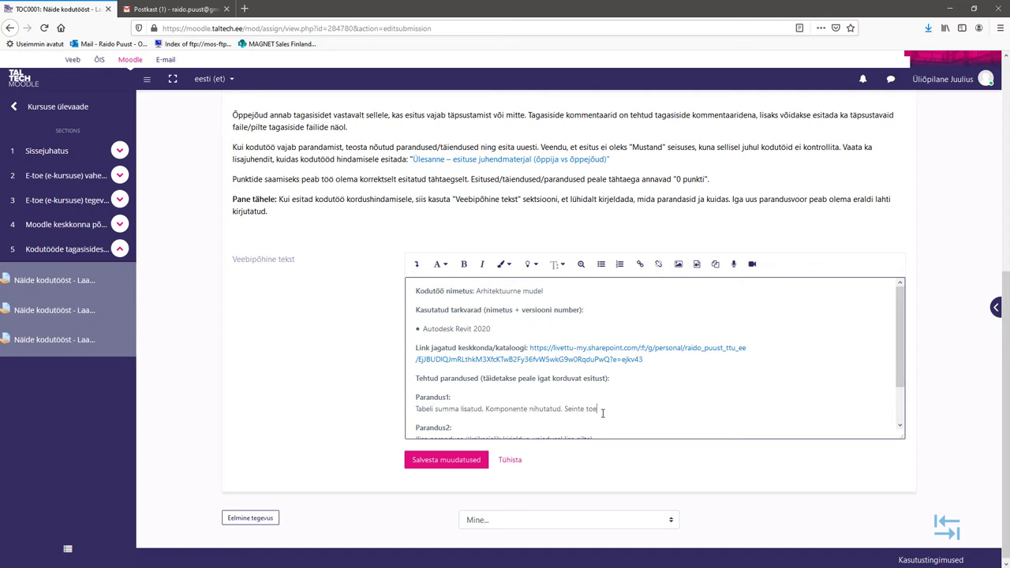
{"action": "type", "text": "tumist kontrollitud. muudetud."}
{"action": "scroll", "coordinate": [603, 413], "scroll_direction": "down", "scroll_amount": 1}
{"action": "left_click", "coordinate": [441, 460]}
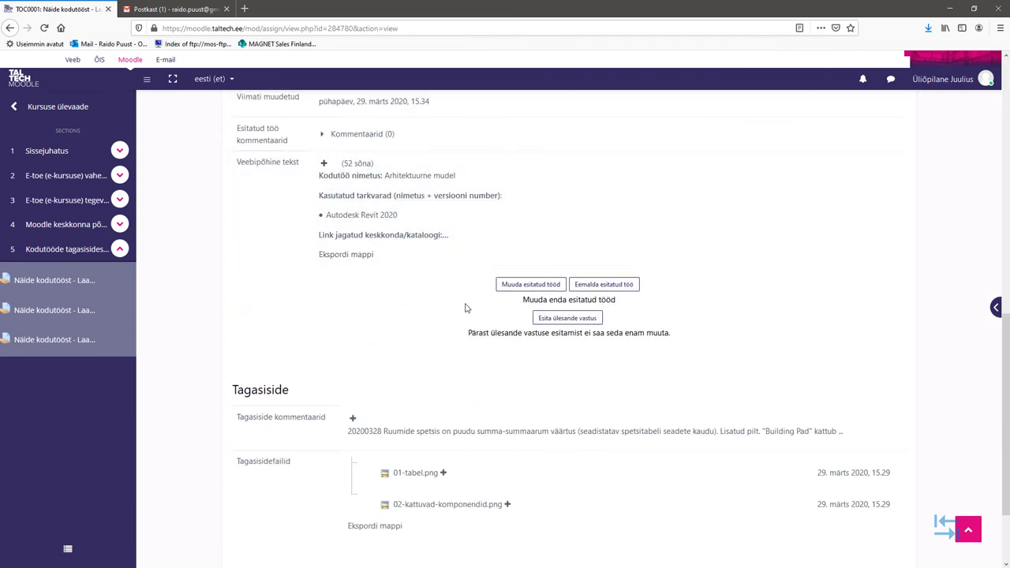
Step: Submit the revised homework for grading and confirm the submission
{"action": "left_click", "coordinate": [566, 320]}
{"action": "left_click", "coordinate": [419, 455]}
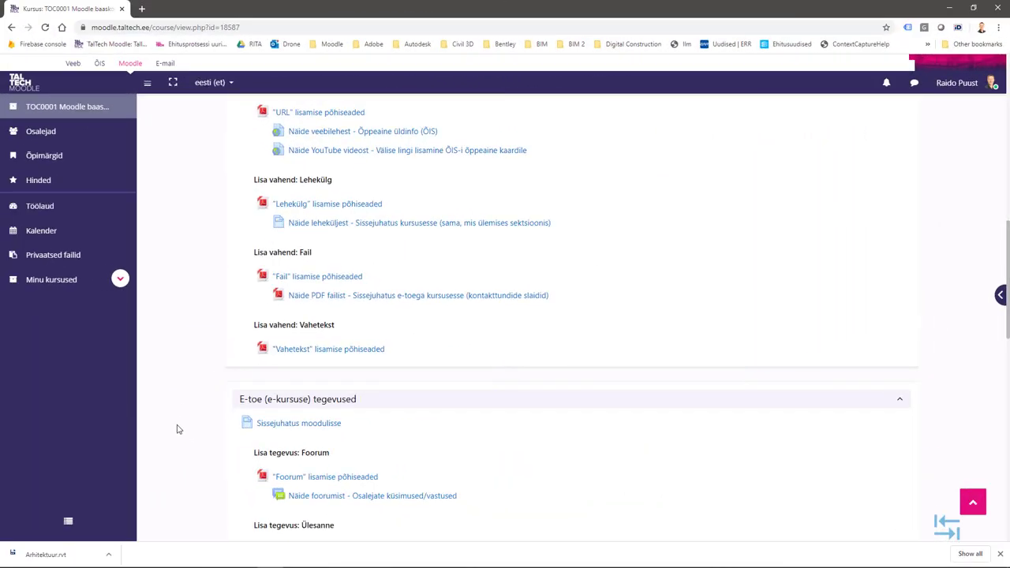
Step: Switch to Outlook and read the newest TOC0001 notification about the student's updated homework submission
{"action": "scroll", "coordinate": [176, 405], "scroll_direction": "down", "scroll_amount": 3}
{"action": "left_click", "coordinate": [270, 557]}
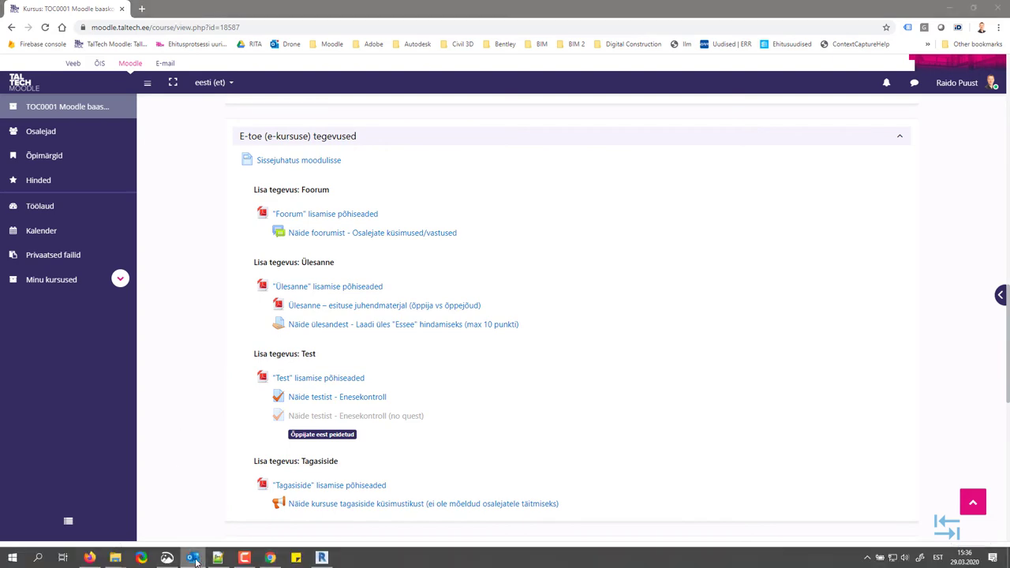
{"action": "left_click", "coordinate": [238, 159]}
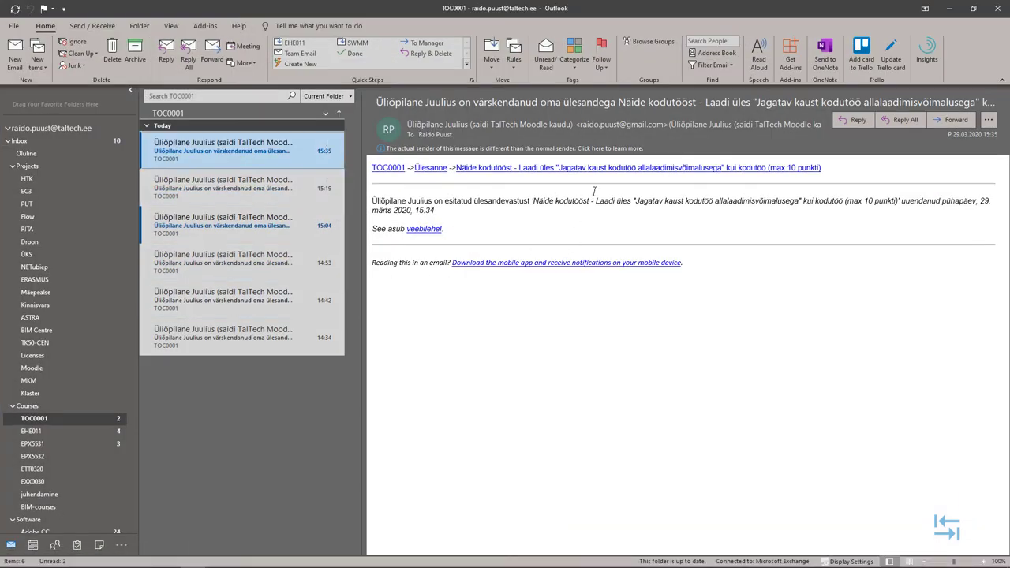
{"action": "left_click", "coordinate": [423, 229]}
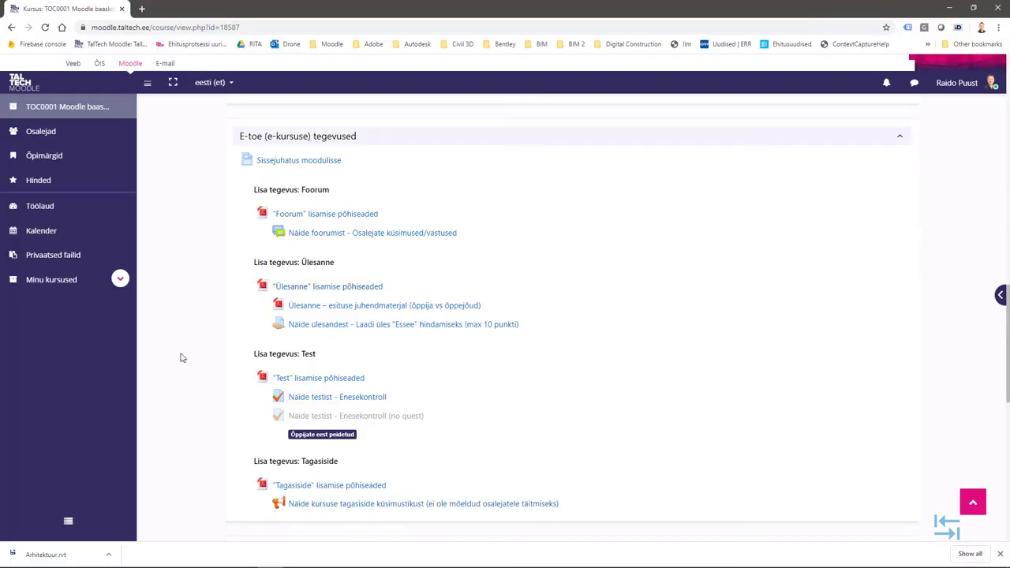
Step: In the Moodle course, open the "Jagatav kaust kodutöö allalaadimisvõimalusega" homework assignment and display all its submissions
{"action": "scroll", "coordinate": [182, 386], "scroll_direction": "down", "scroll_amount": 10}
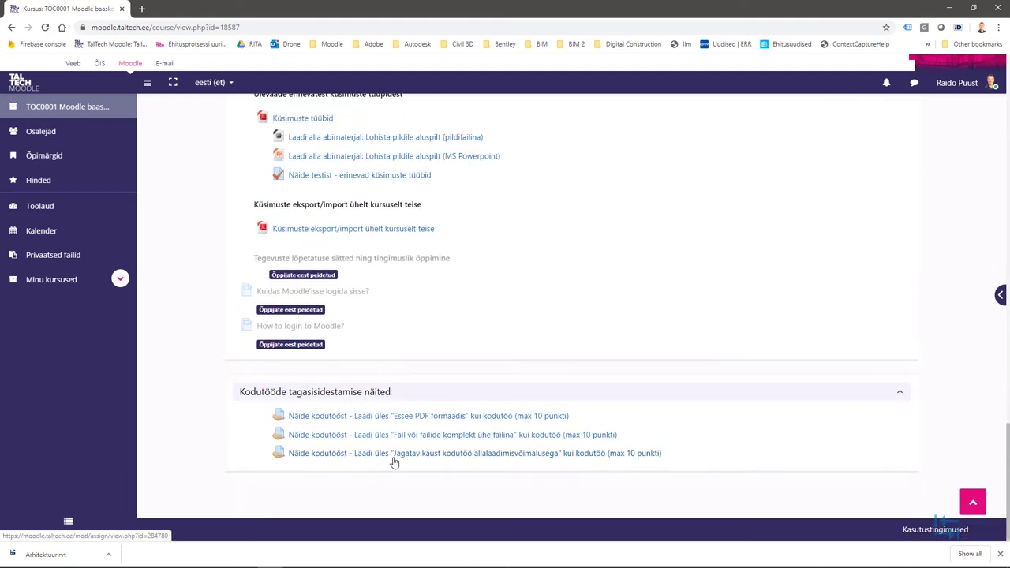
{"action": "left_click", "coordinate": [415, 457]}
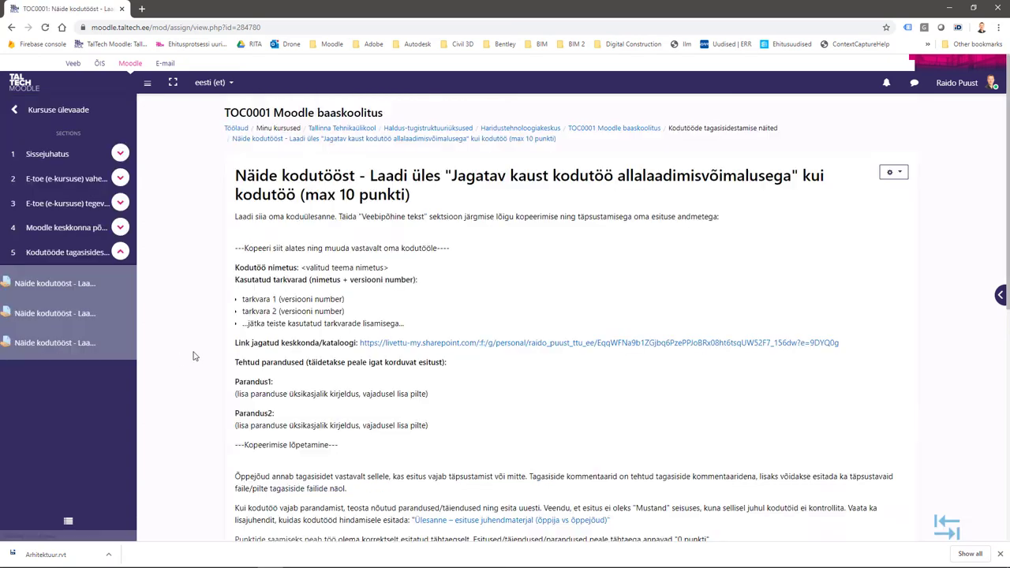
{"action": "scroll", "coordinate": [180, 359], "scroll_direction": "down", "scroll_amount": 5}
{"action": "scroll", "coordinate": [180, 359], "scroll_direction": "down", "scroll_amount": 2}
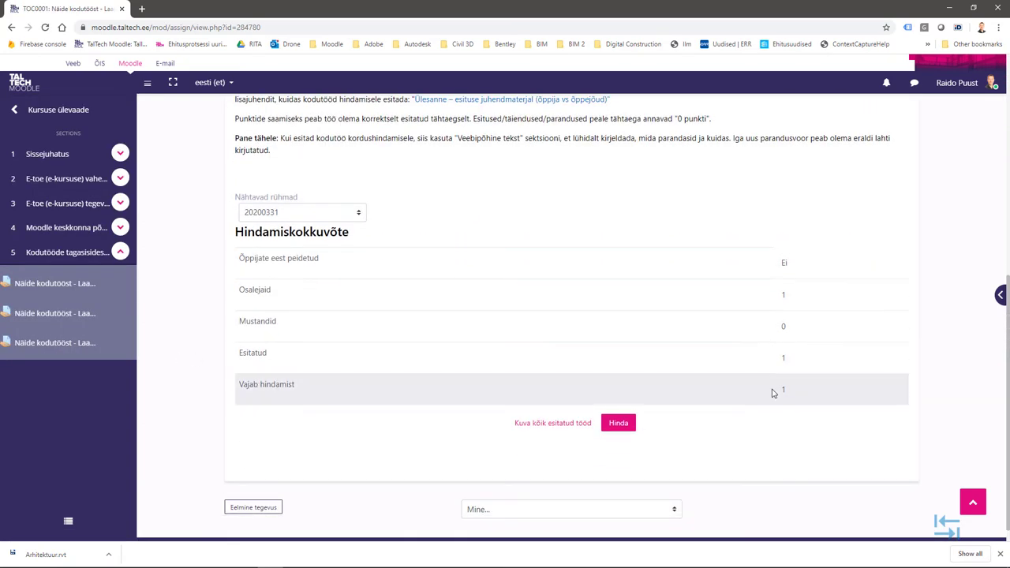
{"action": "left_click", "coordinate": [531, 424]}
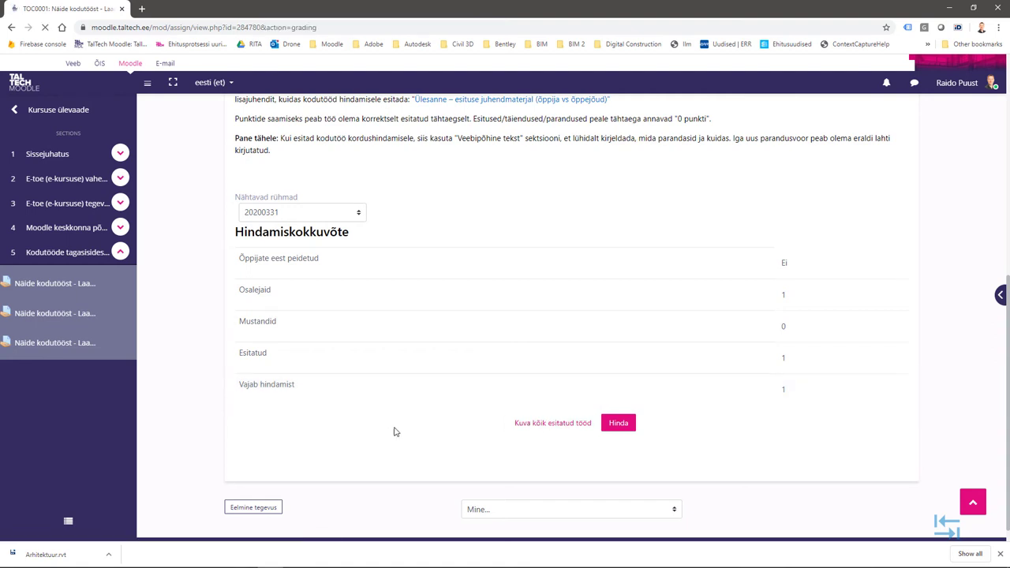
{"action": "scroll", "coordinate": [371, 315], "scroll_direction": "down", "scroll_amount": 3}
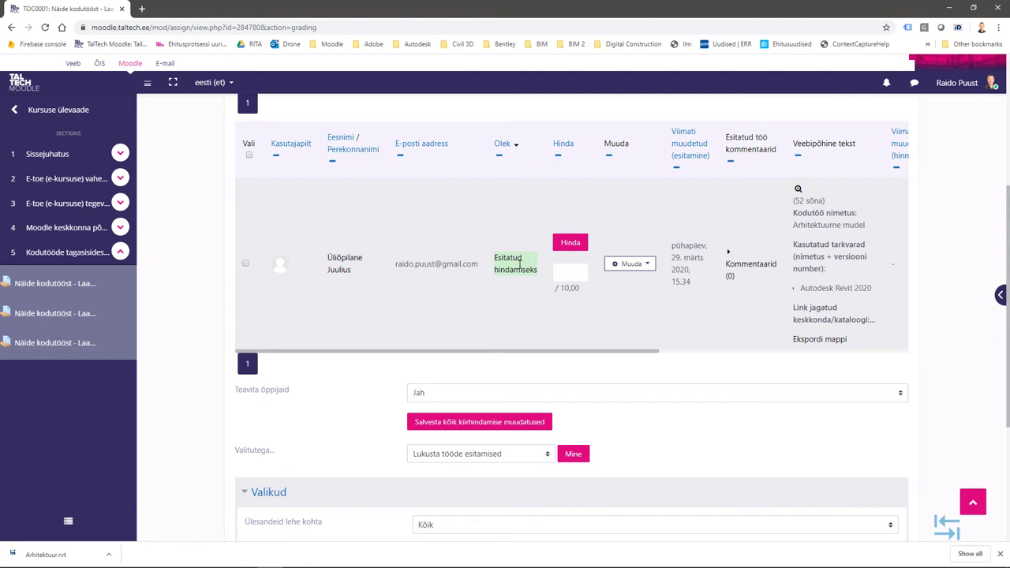
Step: Open the student's full online text in a new browser tab and highlight the correction description under Parandus1
{"action": "scroll", "coordinate": [552, 268], "scroll_direction": "right", "scroll_amount": 5}
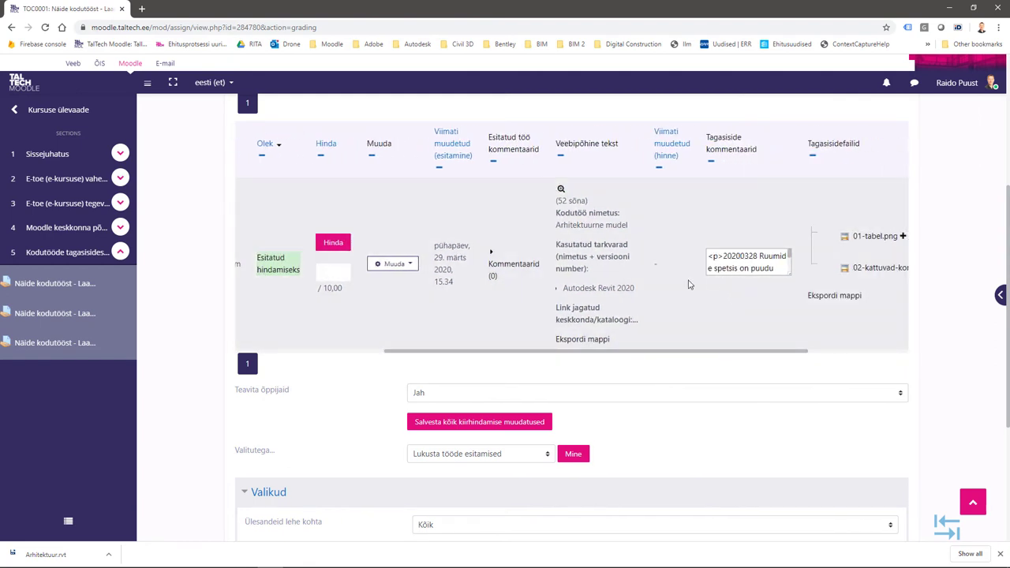
{"action": "left_click_drag", "start_coordinate": [624, 351], "coordinate": [532, 356]}
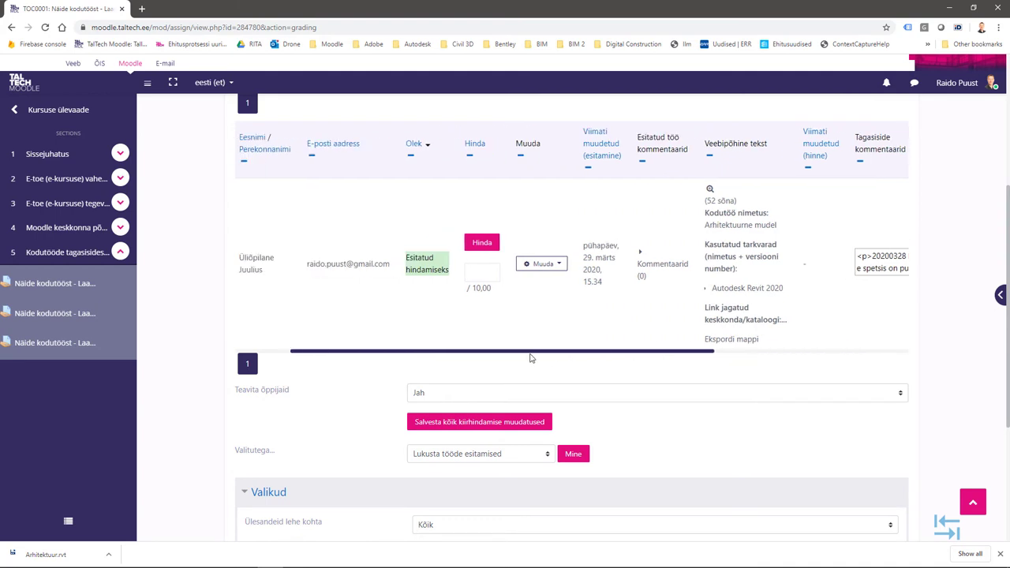
{"action": "right_click", "coordinate": [709, 190]}
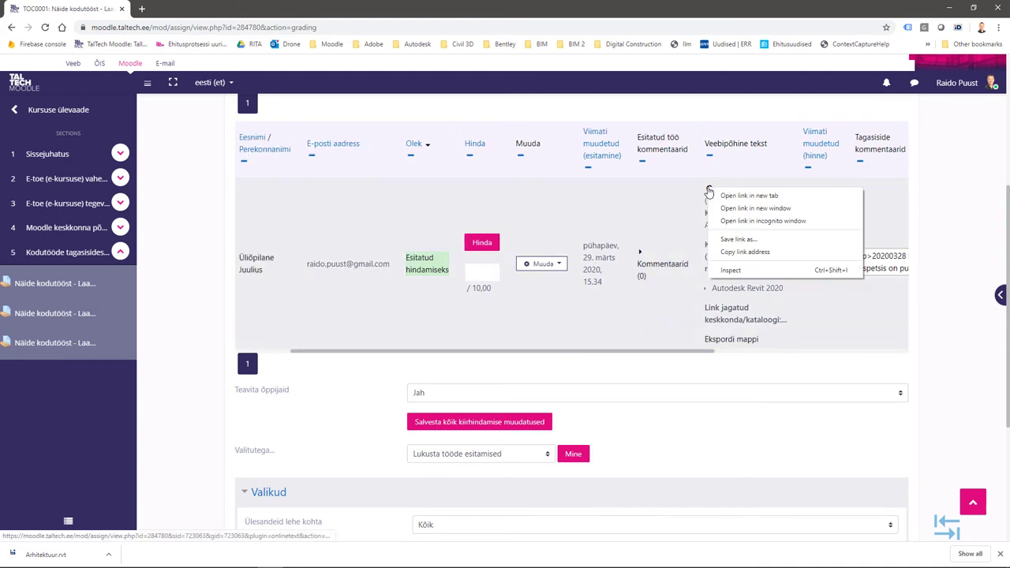
{"action": "left_click", "coordinate": [744, 196]}
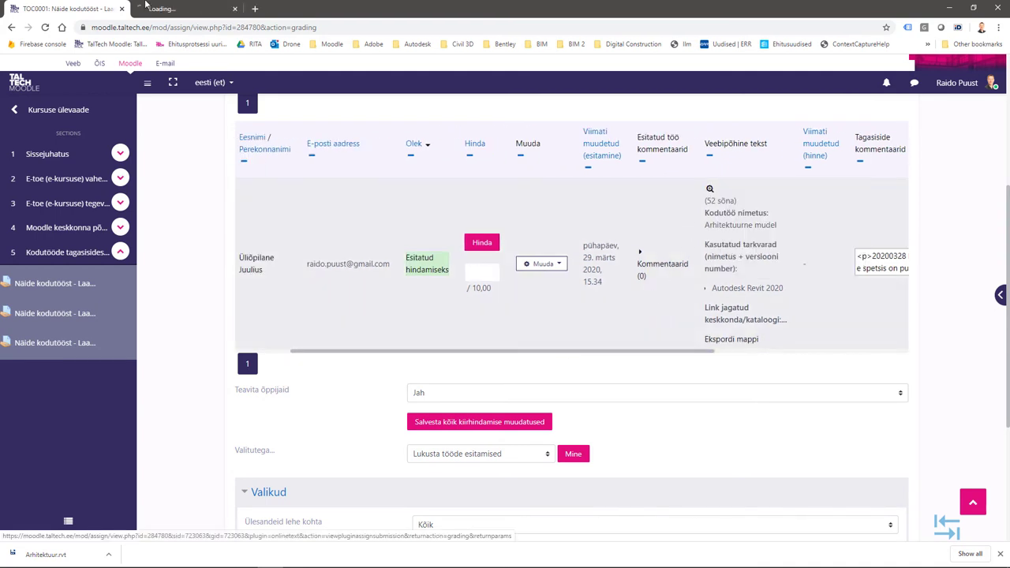
{"action": "key", "text": "ctrl+Tab"}
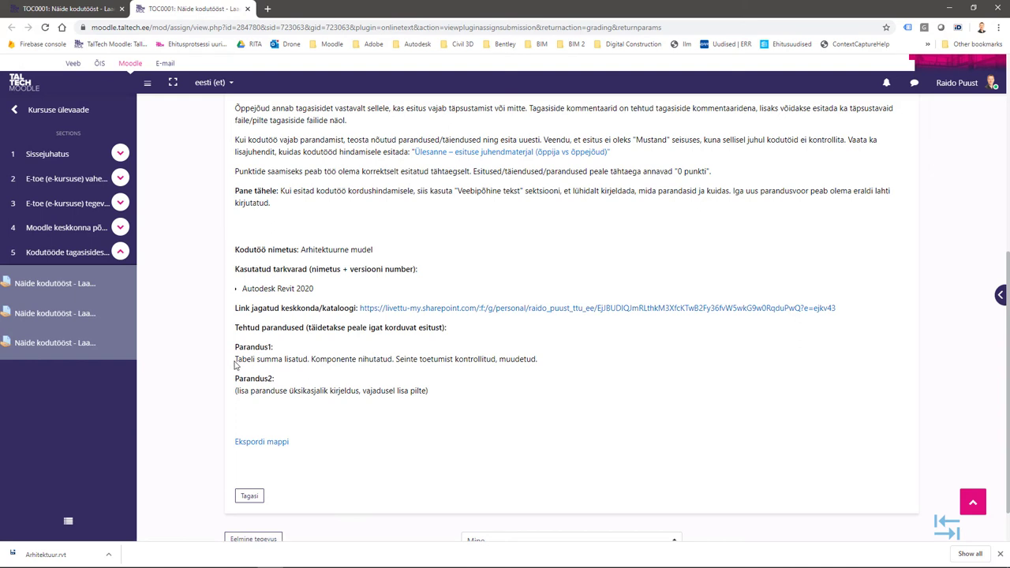
{"action": "left_click_drag", "start_coordinate": [235, 359], "coordinate": [557, 361]}
{"action": "left_click", "coordinate": [557, 361]}
Step: Open the submission's shared OneDrive folder link and download Arhitektuur.rvt into the student's folder as Arhitektuur-v2.rvt
{"action": "left_click", "coordinate": [481, 310]}
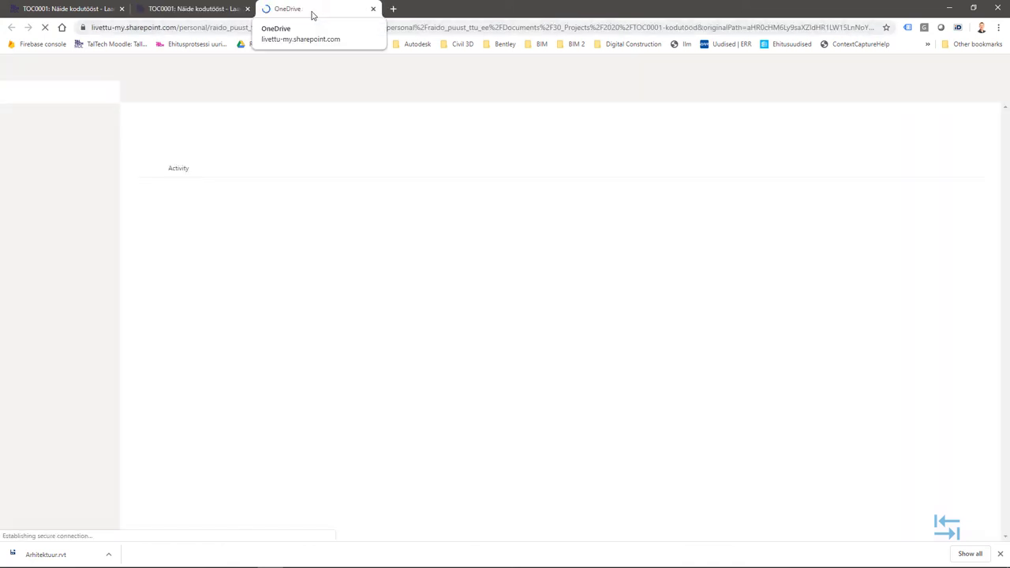
{"action": "left_click", "coordinate": [211, 199]}
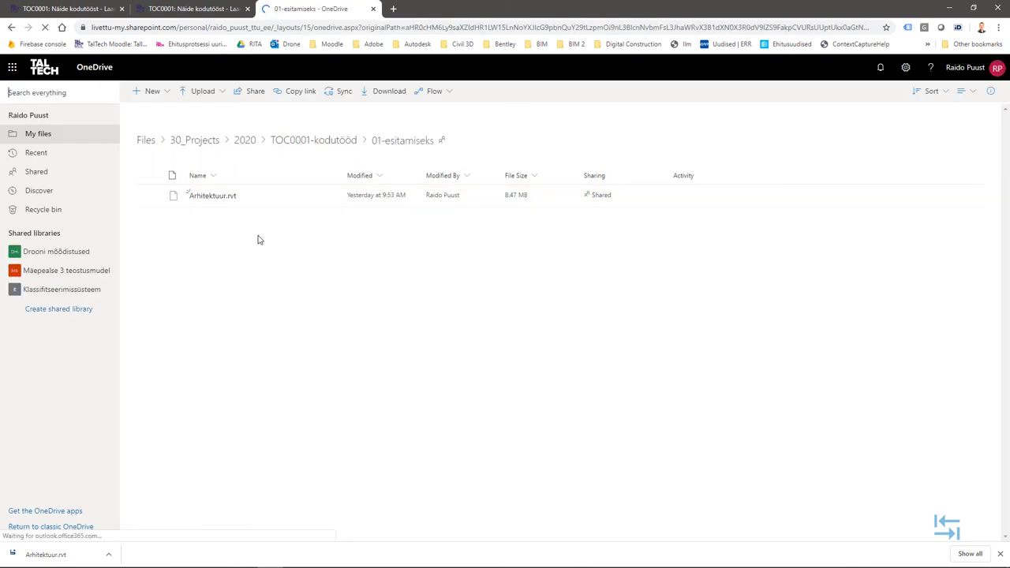
{"action": "left_click", "coordinate": [217, 196]}
{"action": "left_click", "coordinate": [503, 355]}
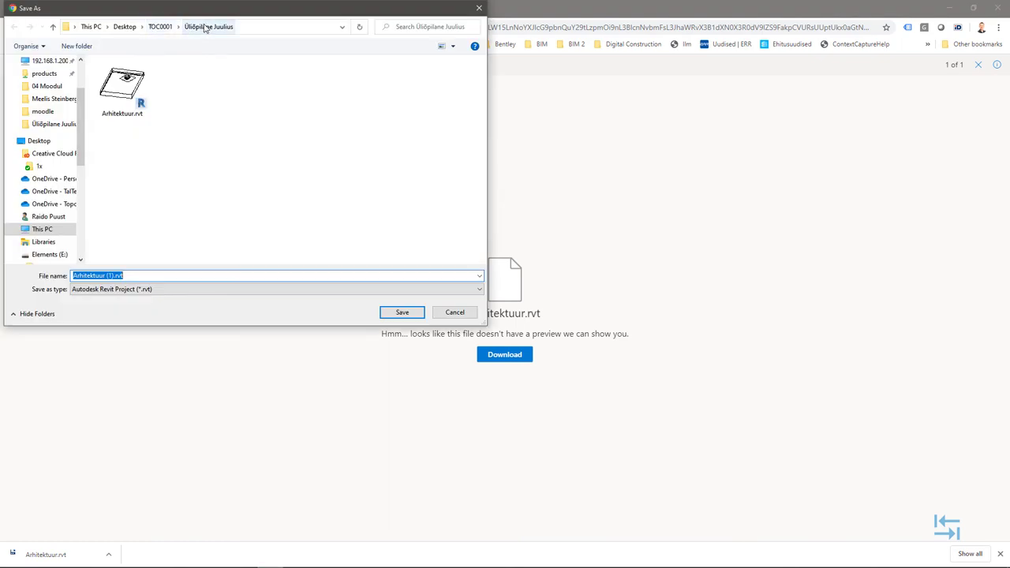
{"action": "left_click", "coordinate": [118, 95]}
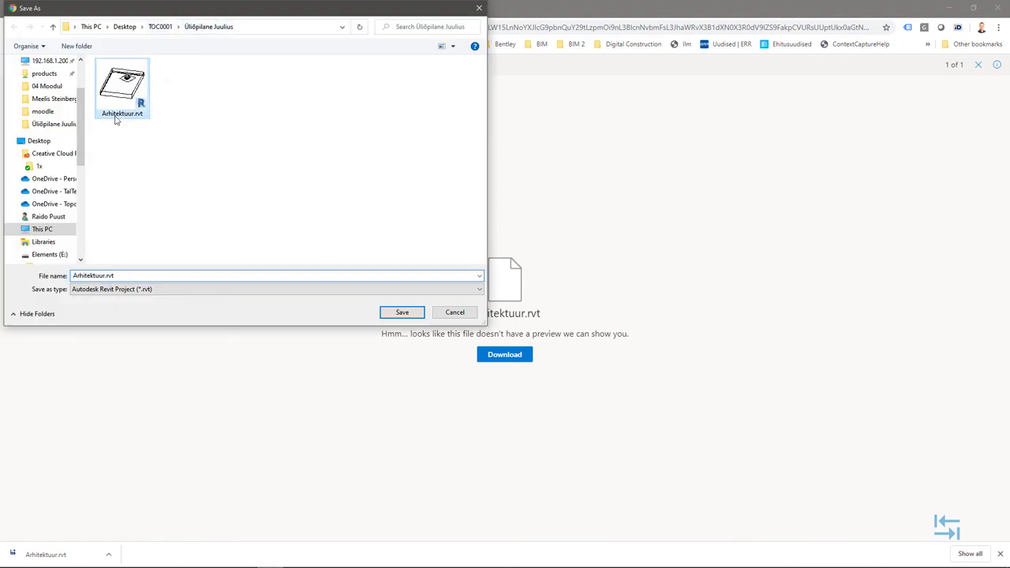
{"action": "left_click", "coordinate": [92, 276]}
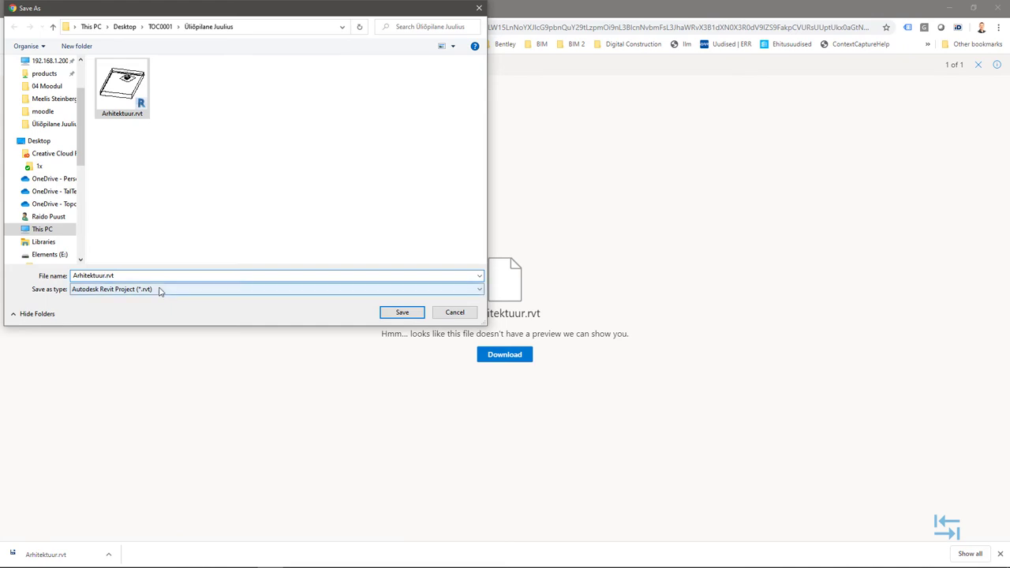
{"action": "type", "text": "-v2"}
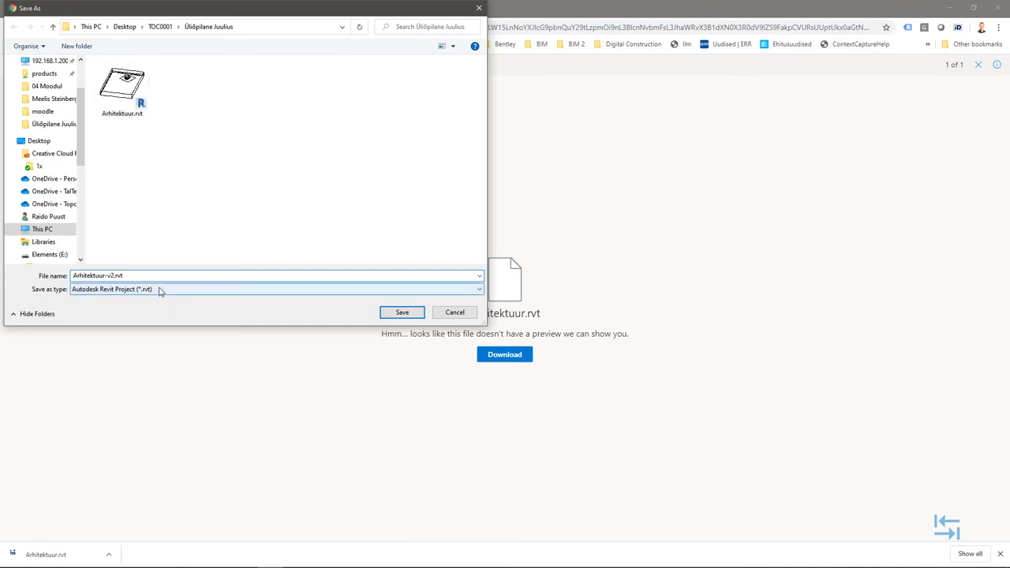
{"action": "key", "text": "Return"}
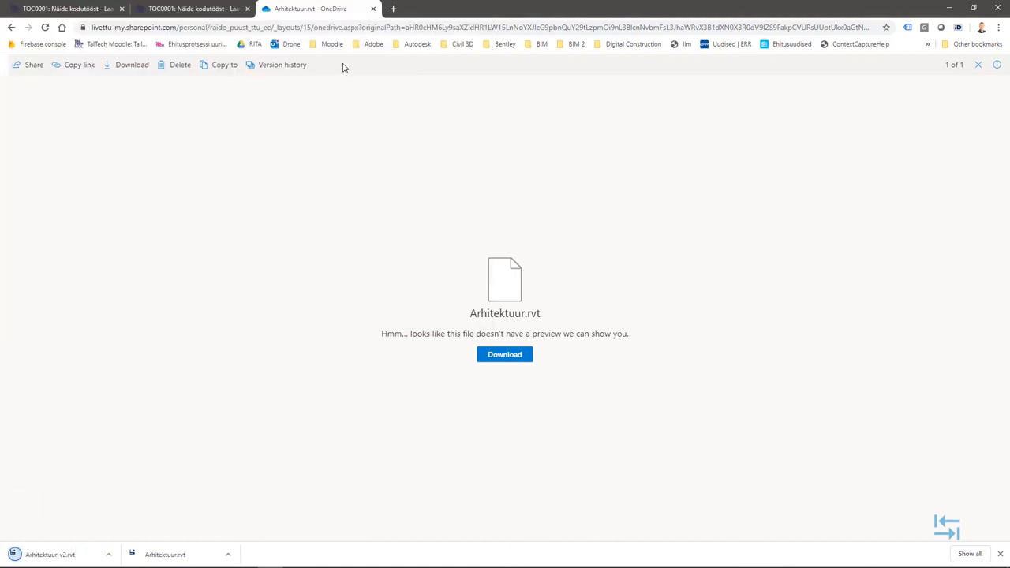
Step: Switch to Revit, open Arhitektuur-v2.rvt and check the corrections in the Room Schedule and the 3D view
{"action": "left_click", "coordinate": [949, 8]}
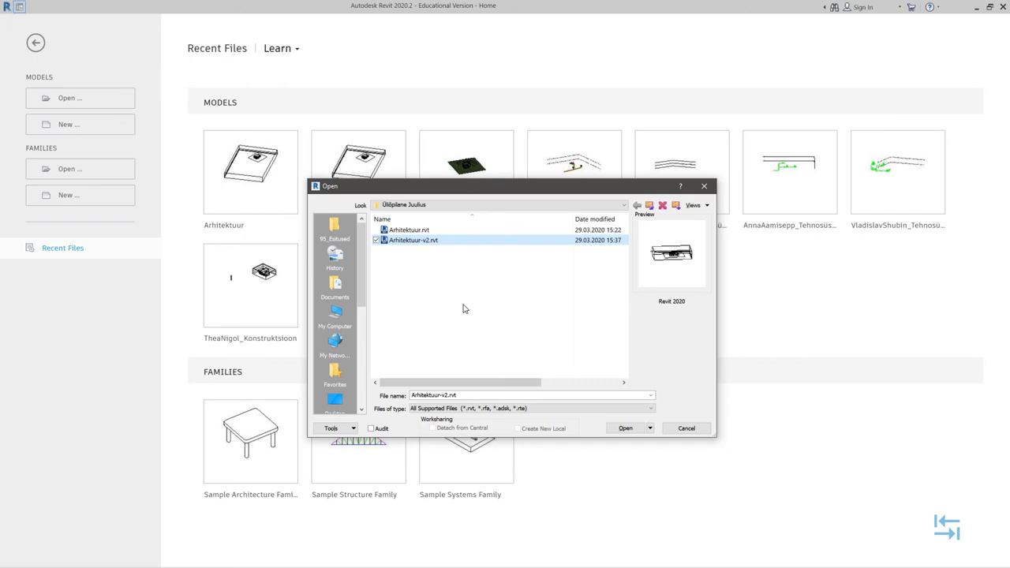
{"action": "key", "text": "Return"}
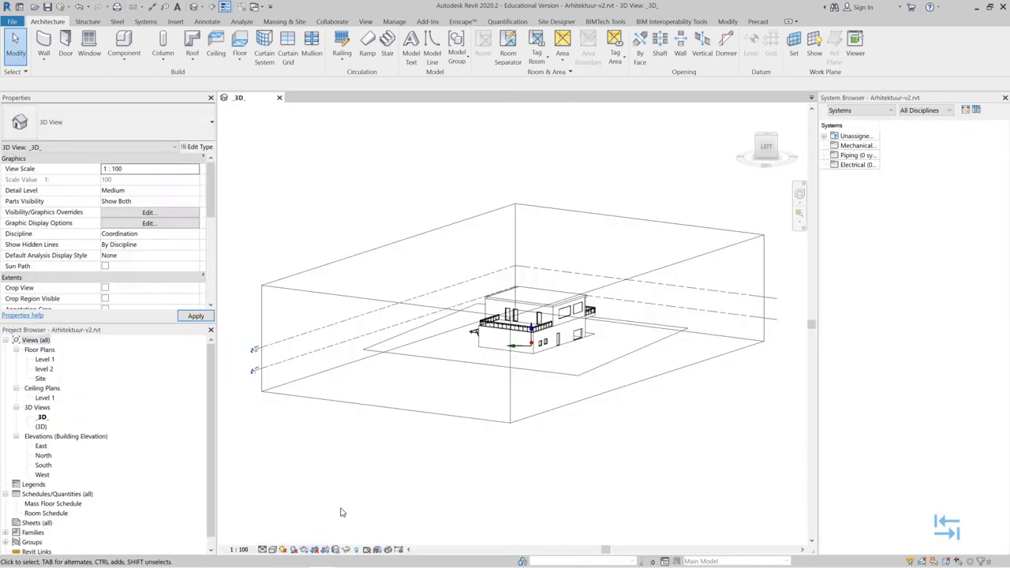
{"action": "scroll", "coordinate": [545, 304], "scroll_direction": "up", "scroll_amount": 5}
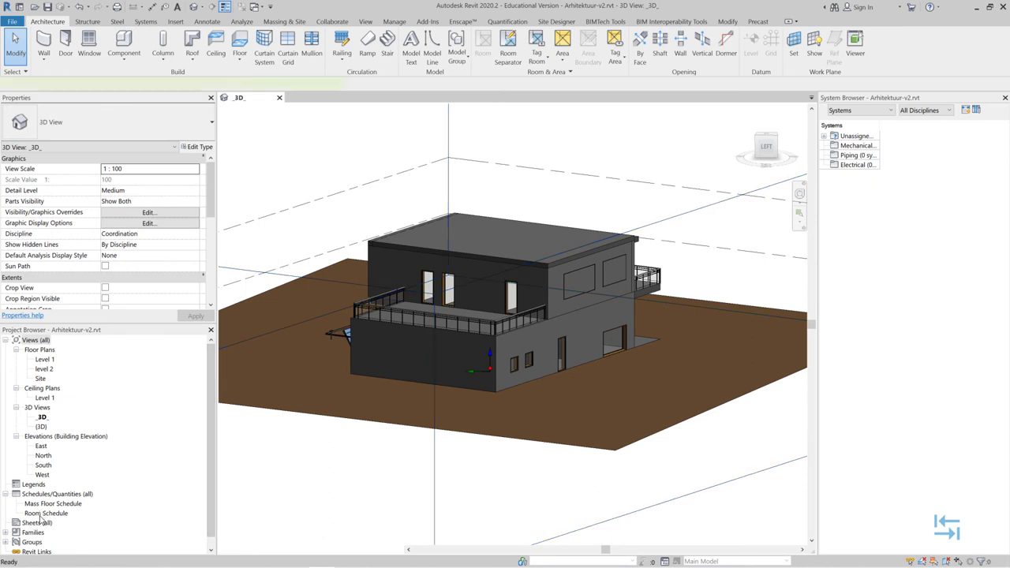
{"action": "double_click", "coordinate": [41, 514]}
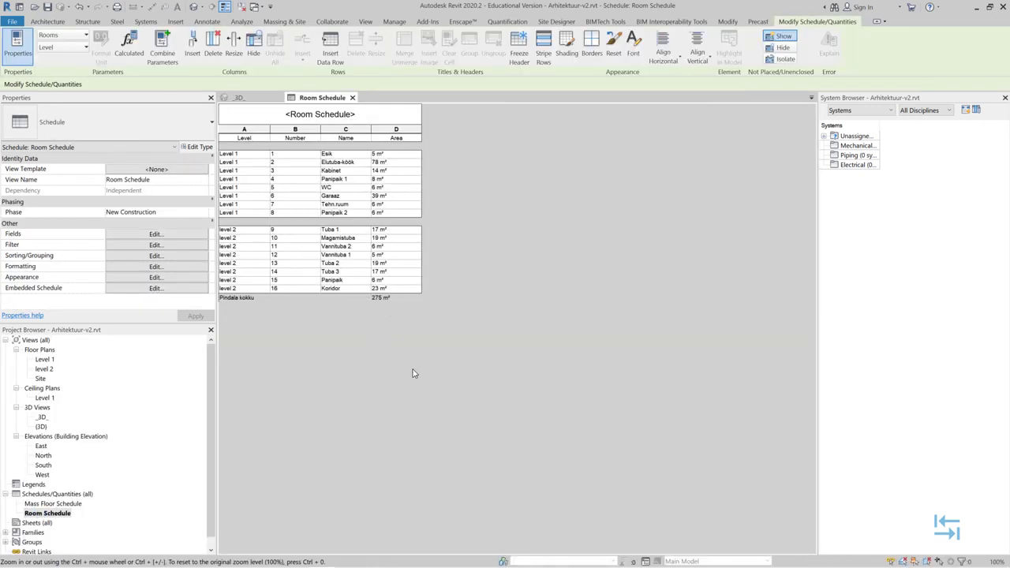
{"action": "left_click", "coordinate": [351, 98]}
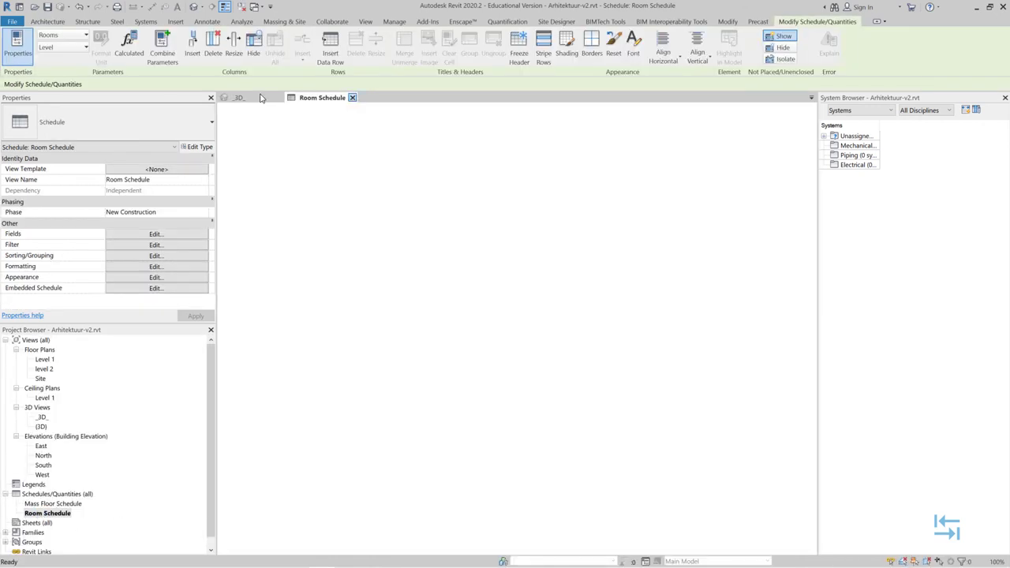
{"action": "scroll", "coordinate": [497, 334], "scroll_direction": "up", "scroll_amount": 5}
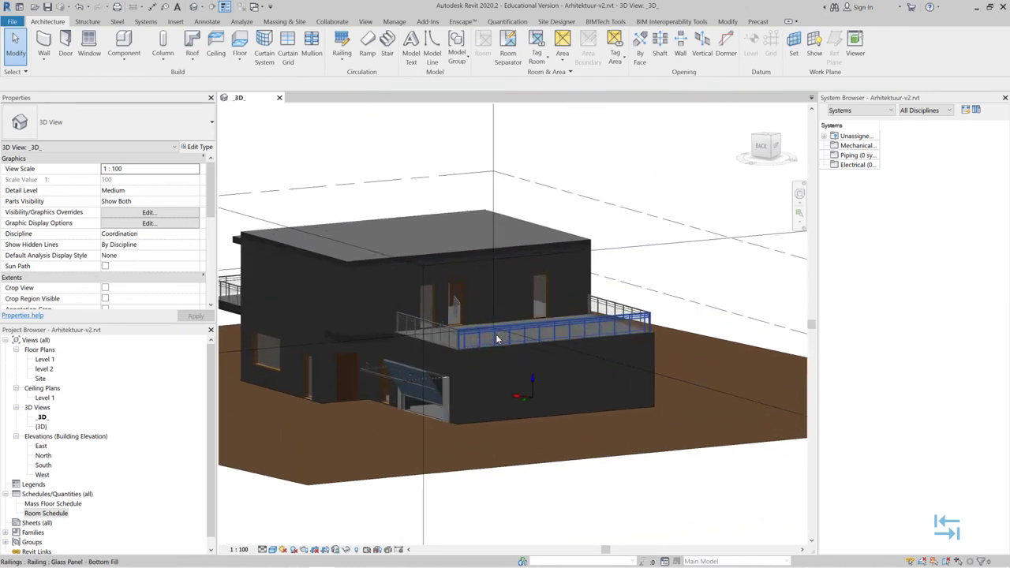
{"action": "scroll", "coordinate": [403, 149], "scroll_direction": "left", "scroll_amount": 3}
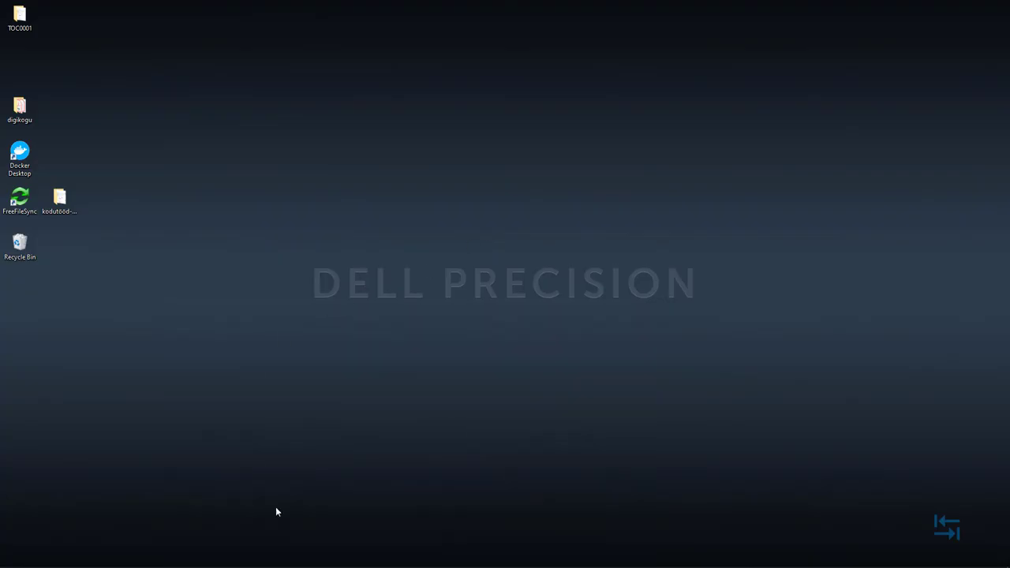
Step: Switch back to the Moodle submissions list in Chrome and open the student's homework for grading
{"action": "left_click", "coordinate": [271, 557]}
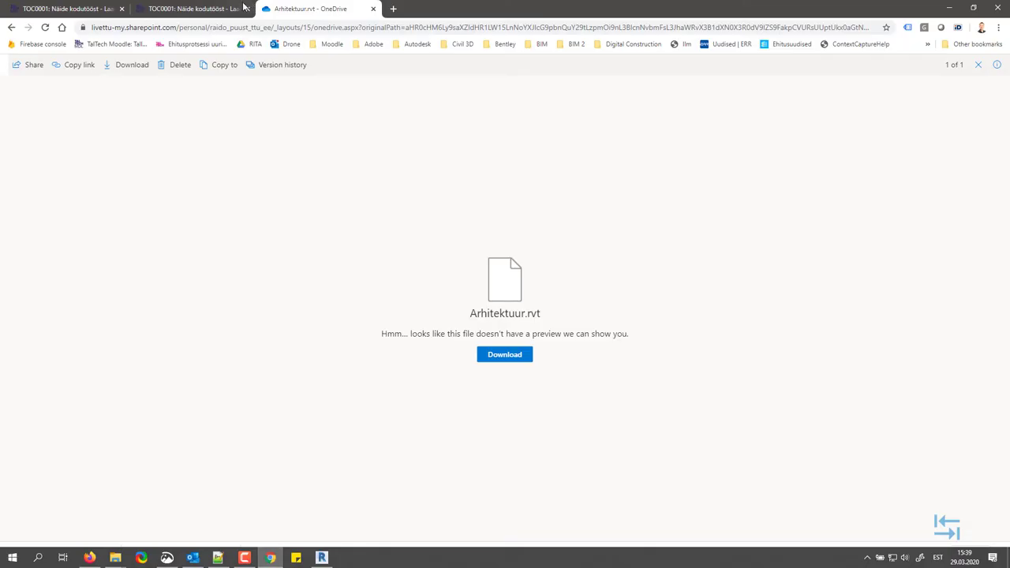
{"action": "left_click", "coordinate": [204, 8]}
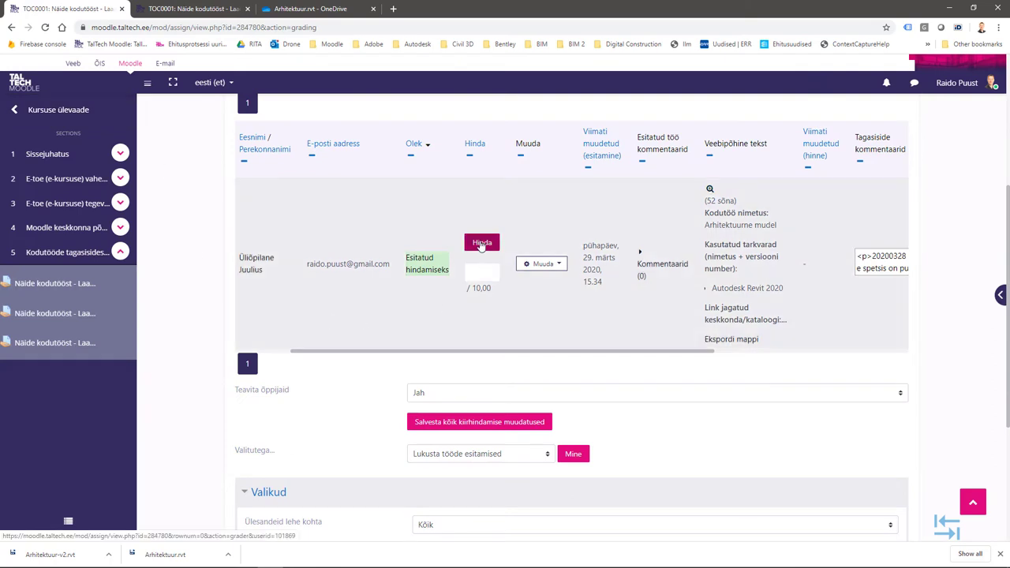
{"action": "left_click", "coordinate": [481, 244]}
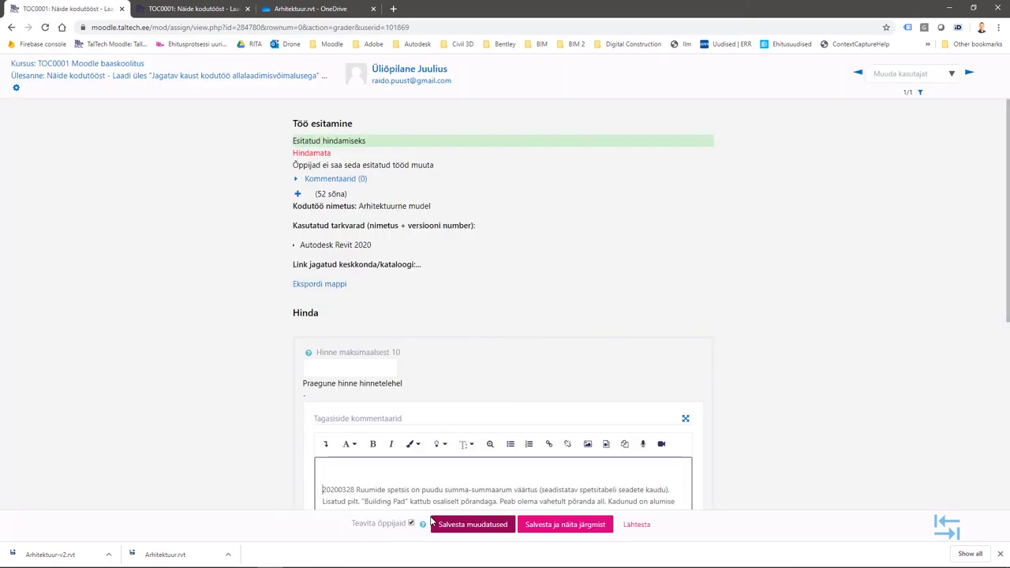
Step: Add the feedback comment "20200329 Nüüd on kõik korras, hästi tehtud, arvestatud." above the 20200328 entry
{"action": "scroll", "coordinate": [226, 390], "scroll_direction": "down", "scroll_amount": 2}
{"action": "left_click", "coordinate": [355, 364]}
{"action": "type", "text": "2020"}
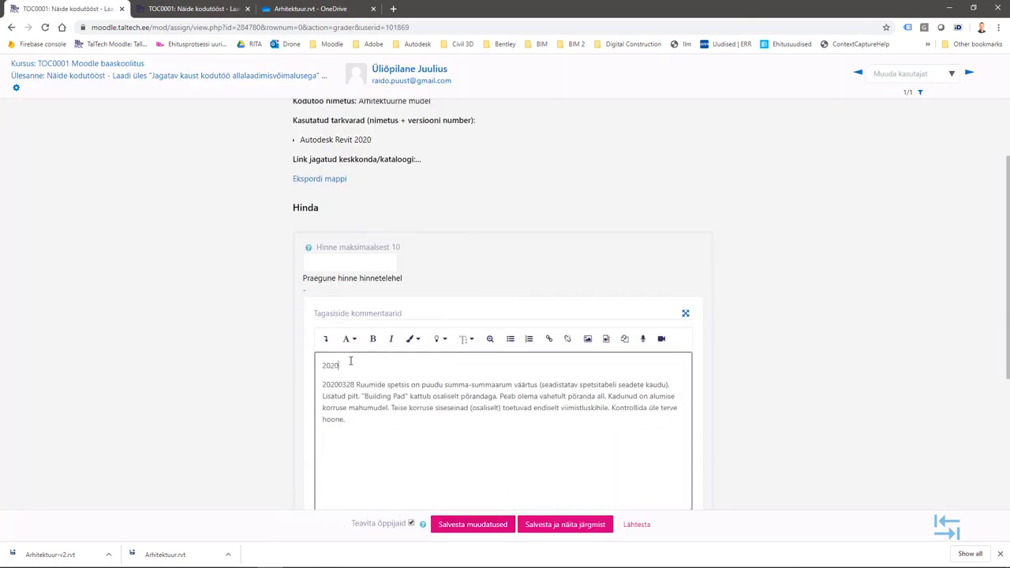
{"action": "type", "text": "0329"}
{"action": "scroll", "coordinate": [218, 381], "scroll_direction": "down", "scroll_amount": 3}
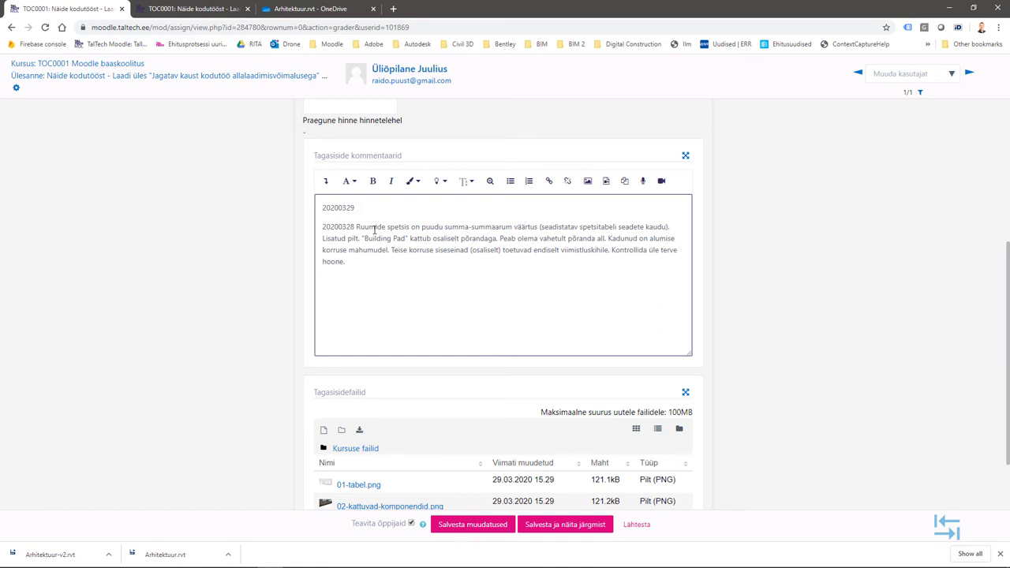
{"action": "scroll", "coordinate": [218, 390], "scroll_direction": "down", "scroll_amount": 1}
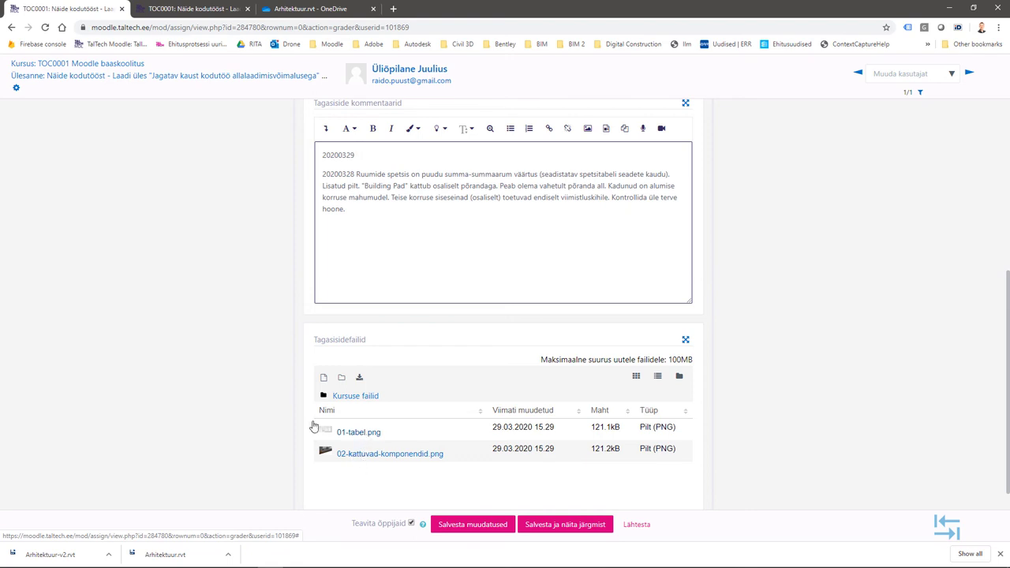
{"action": "scroll", "coordinate": [392, 331], "scroll_direction": "up", "scroll_amount": 1}
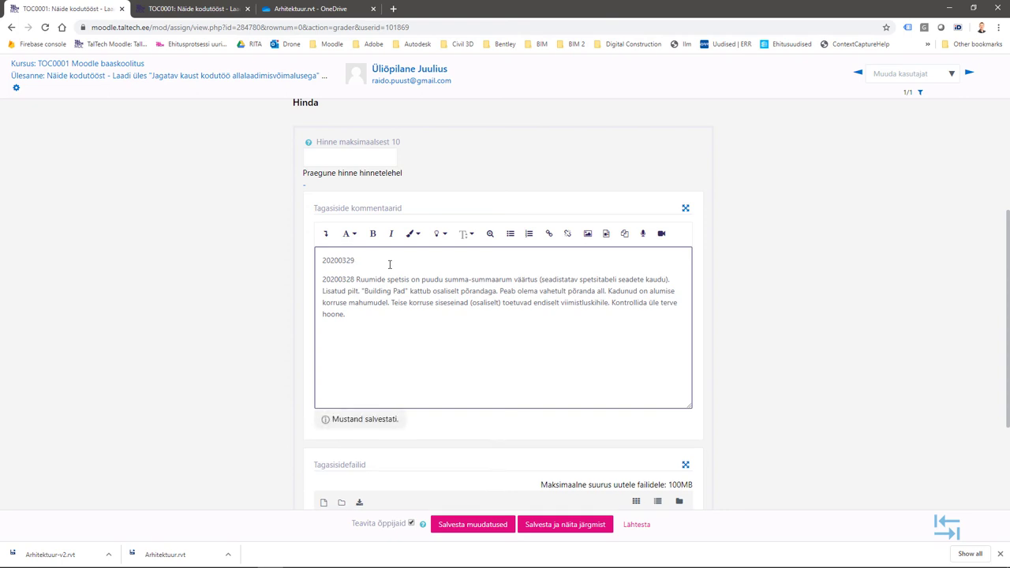
{"action": "type", "text": "Nüüd on kõik "}
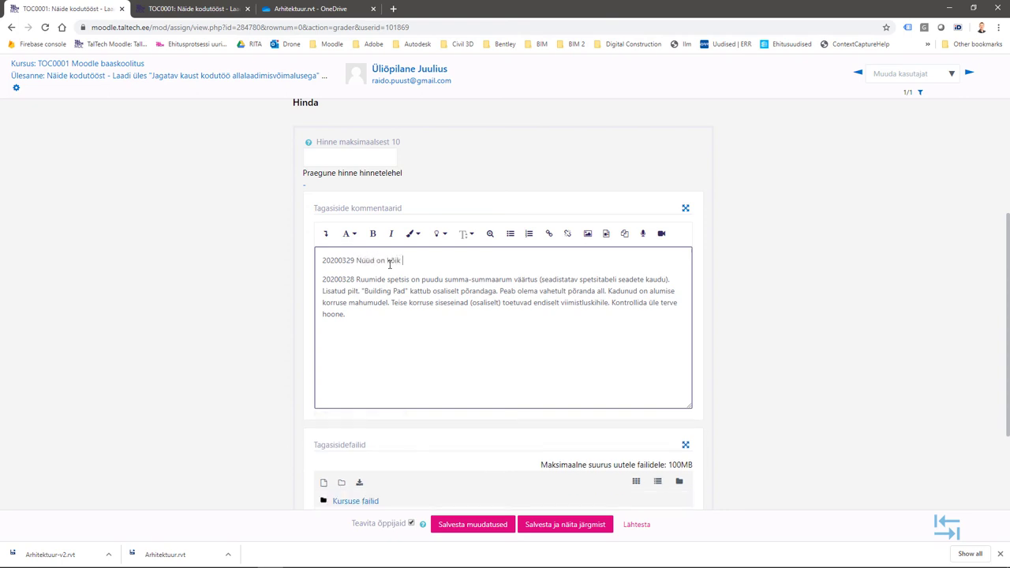
{"action": "type", "text": "korras. hästi tehtud, arvestatud."}
Step: Set the homework grade to 10 out of 10 and save the grading changes
{"action": "left_click", "coordinate": [379, 157]}
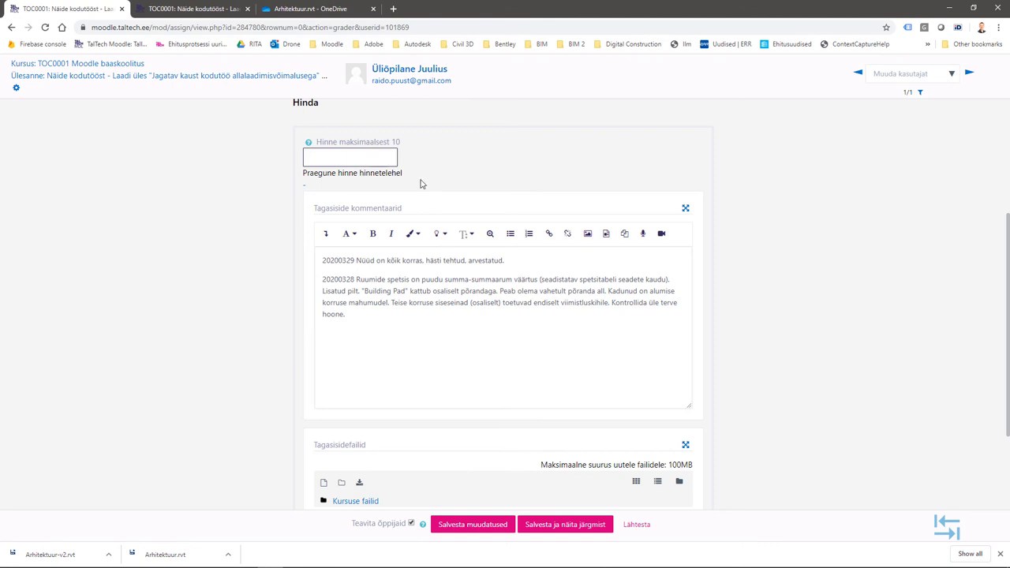
{"action": "scroll", "coordinate": [422, 186], "scroll_direction": "up", "scroll_amount": 1}
{"action": "type", "text": "10"}
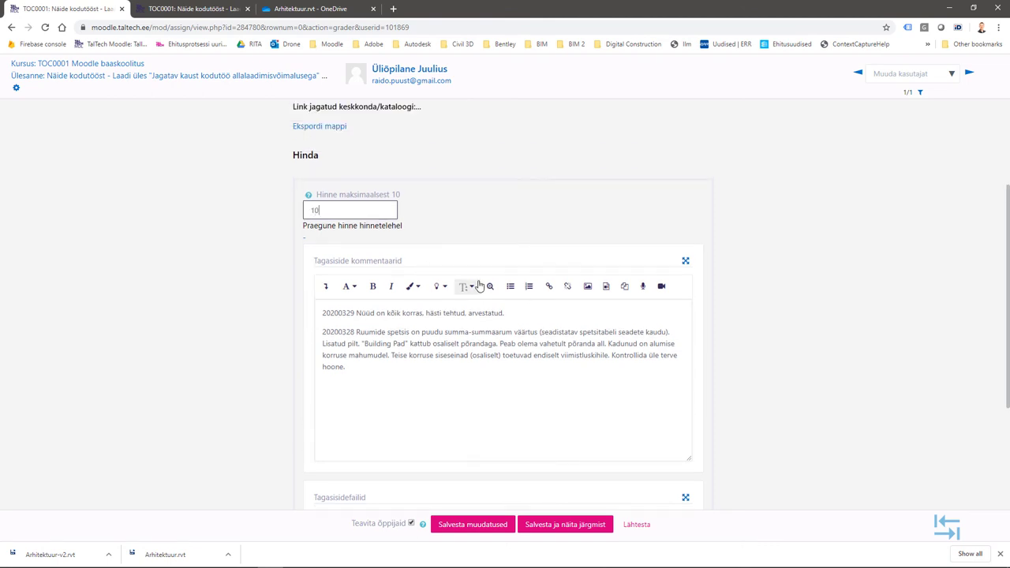
{"action": "left_click", "coordinate": [228, 269]}
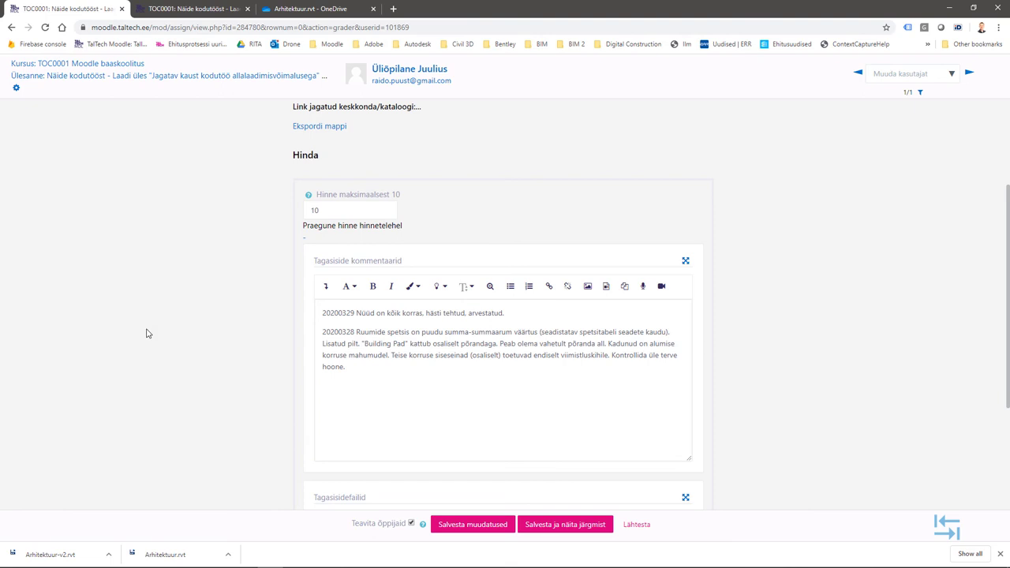
{"action": "scroll", "coordinate": [201, 403], "scroll_direction": "down", "scroll_amount": 2}
{"action": "scroll", "coordinate": [201, 404], "scroll_direction": "up", "scroll_amount": 3}
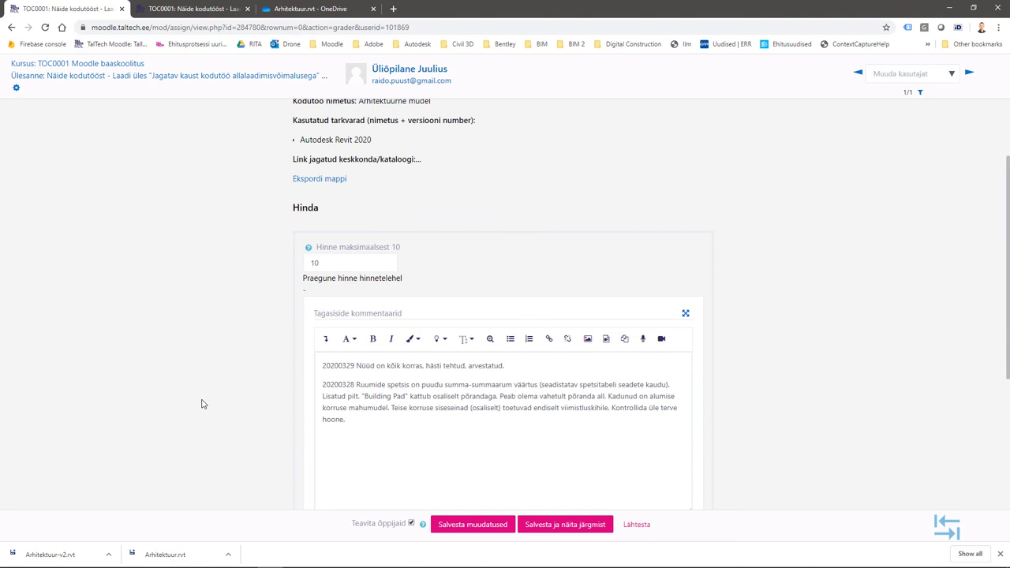
{"action": "left_click", "coordinate": [358, 366]}
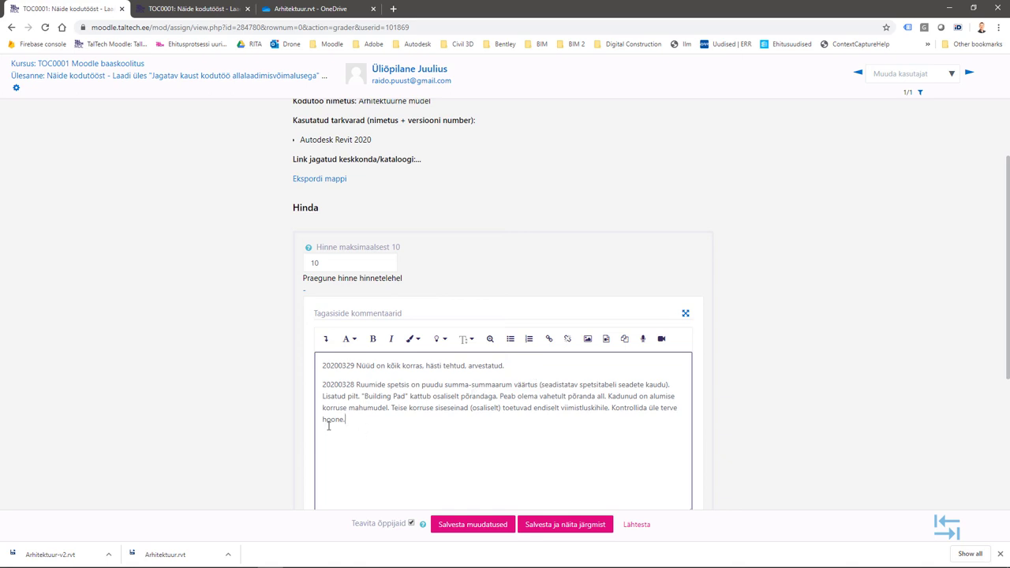
{"action": "left_click", "coordinate": [220, 421]}
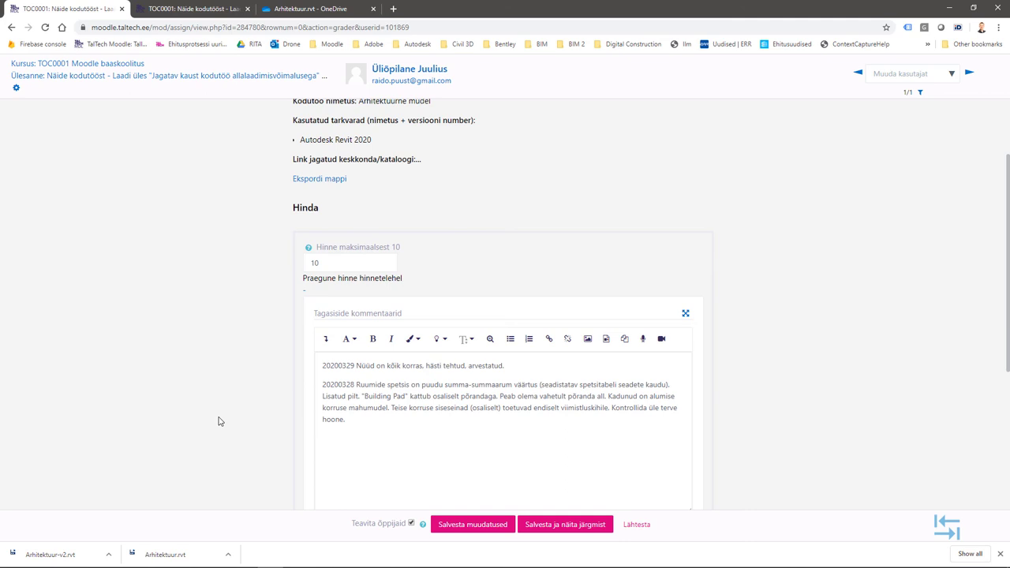
{"action": "scroll", "coordinate": [220, 422], "scroll_direction": "down", "scroll_amount": 3}
{"action": "left_click", "coordinate": [465, 525]}
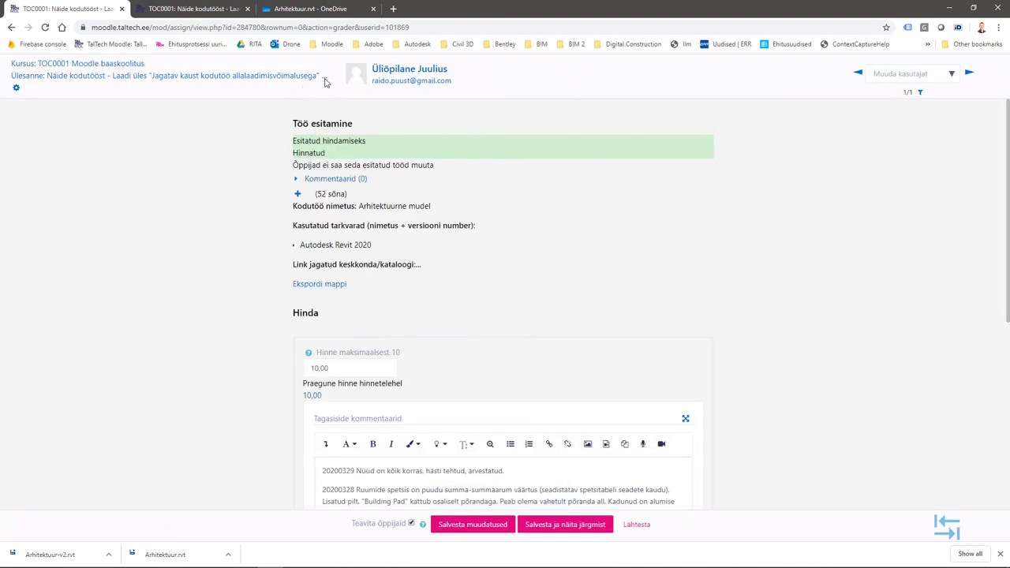
Step: Return to the assignment page, open the list of all submissions and review the student's status, grade, feedback comment and feedback files
{"action": "left_click", "coordinate": [314, 76]}
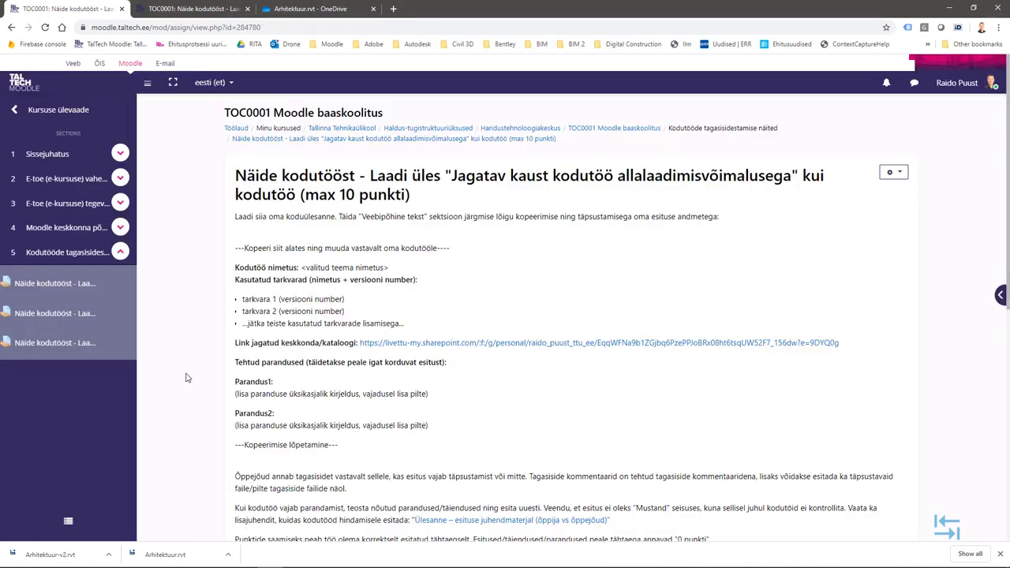
{"action": "scroll", "coordinate": [187, 377], "scroll_direction": "down", "scroll_amount": 5}
{"action": "scroll", "coordinate": [187, 378], "scroll_direction": "down", "scroll_amount": 3}
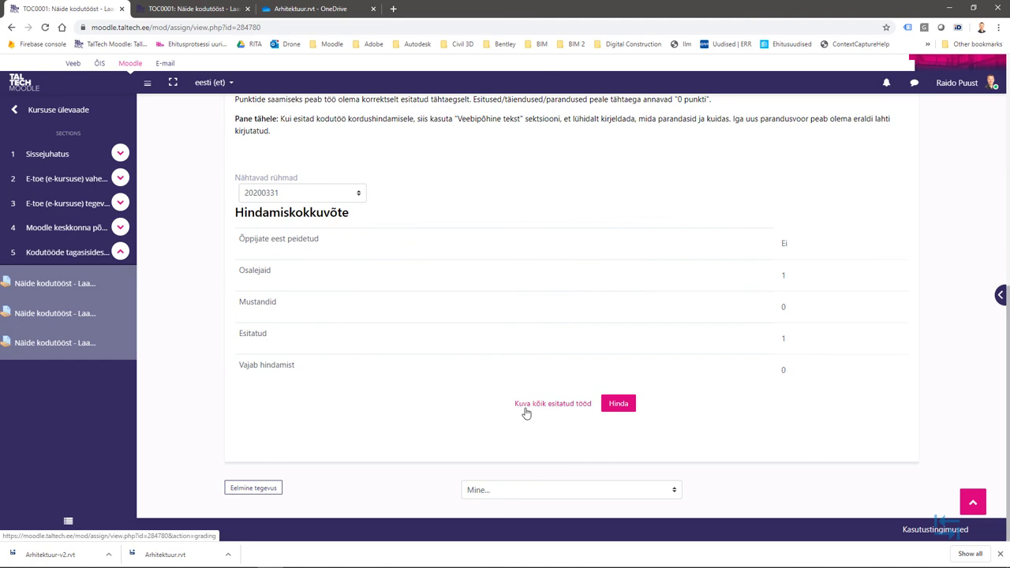
{"action": "left_click", "coordinate": [524, 405]}
{"action": "scroll", "coordinate": [182, 359], "scroll_direction": "down", "scroll_amount": 3}
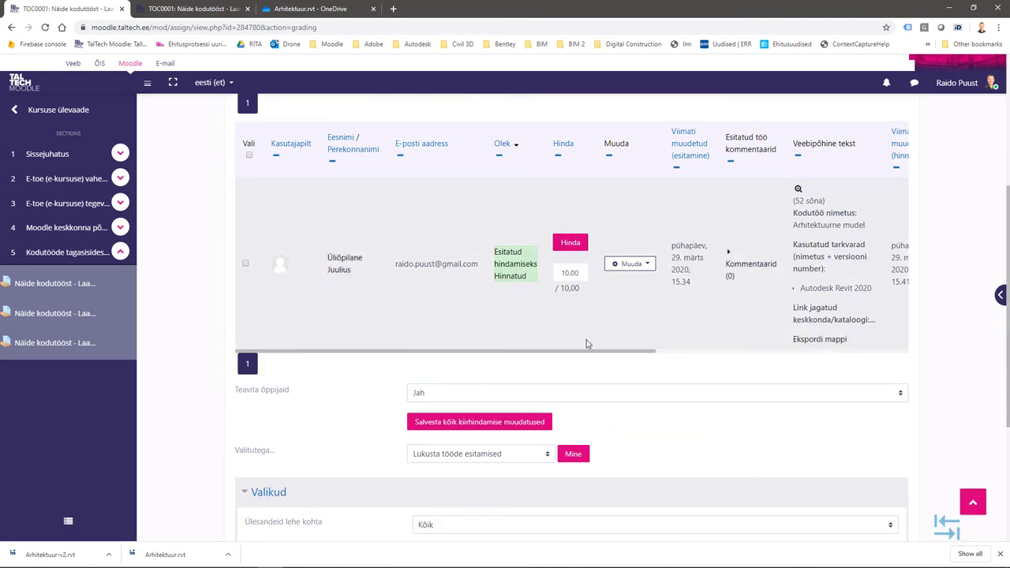
{"action": "left_click_drag", "start_coordinate": [591, 351], "coordinate": [908, 356]}
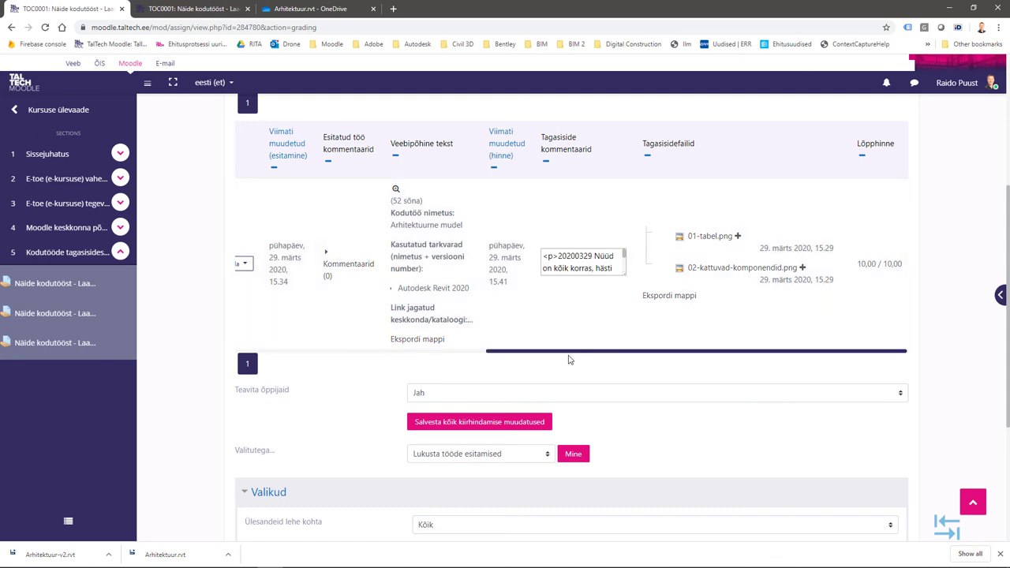
{"action": "left_click_drag", "start_coordinate": [568, 356], "coordinate": [302, 358]}
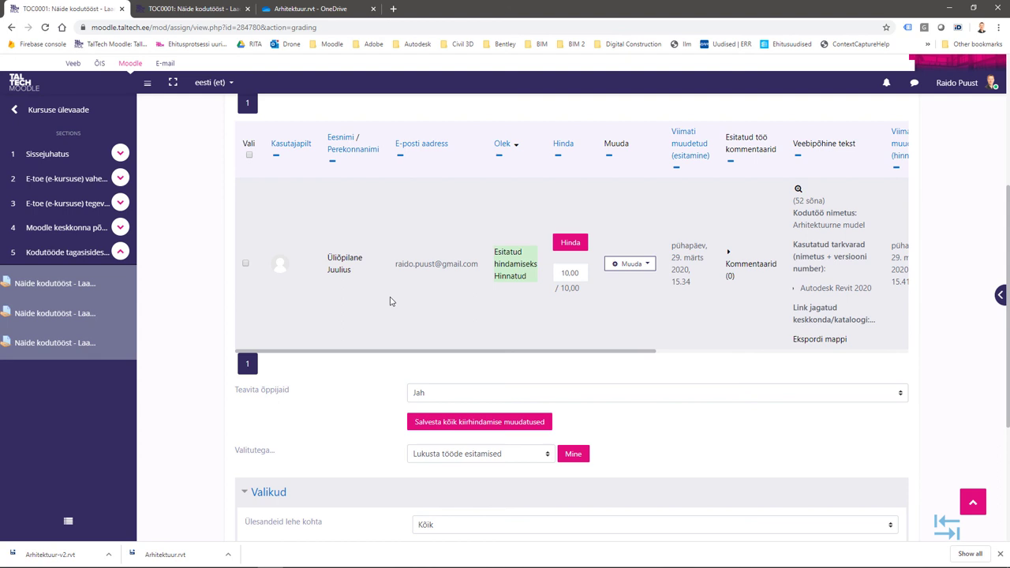
{"action": "left_click_drag", "start_coordinate": [512, 356], "coordinate": [694, 355]}
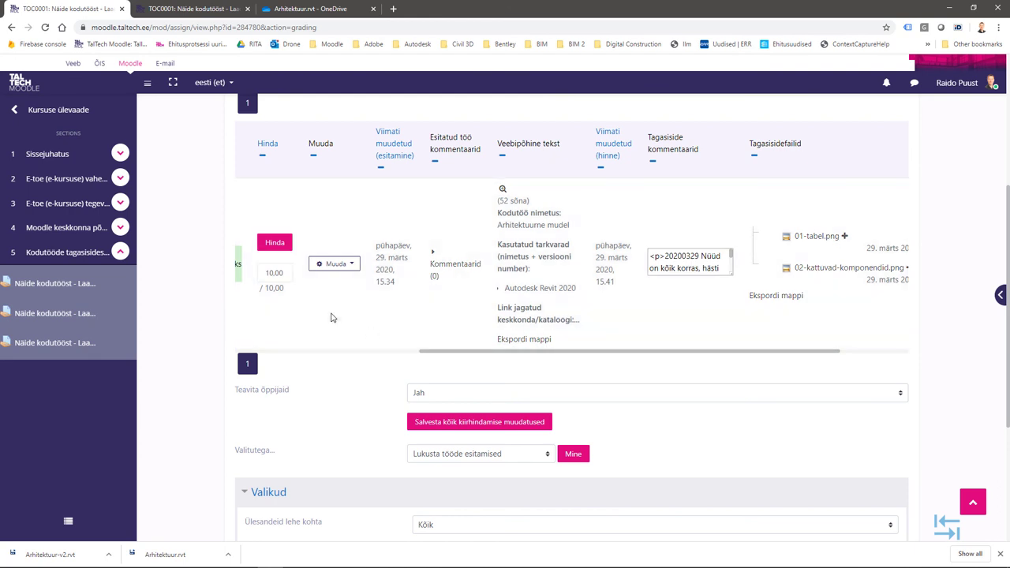
{"action": "scroll", "coordinate": [307, 343], "scroll_direction": "up", "scroll_amount": 2}
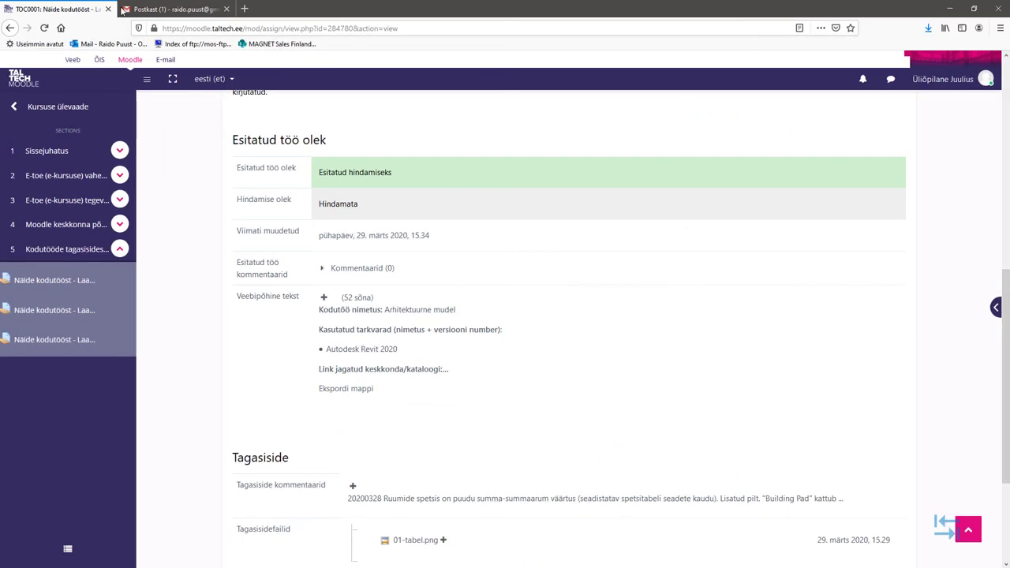
Step: Switch to the student's Firefox window and open the new assignment feedback notification in the Gmail inbox
{"action": "left_click", "coordinate": [158, 9]}
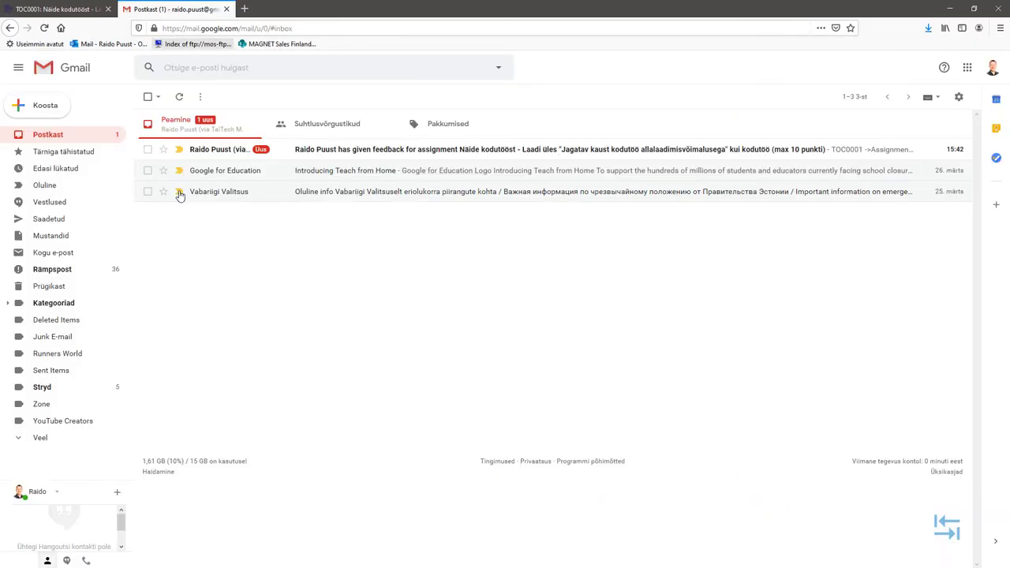
{"action": "left_click", "coordinate": [218, 152]}
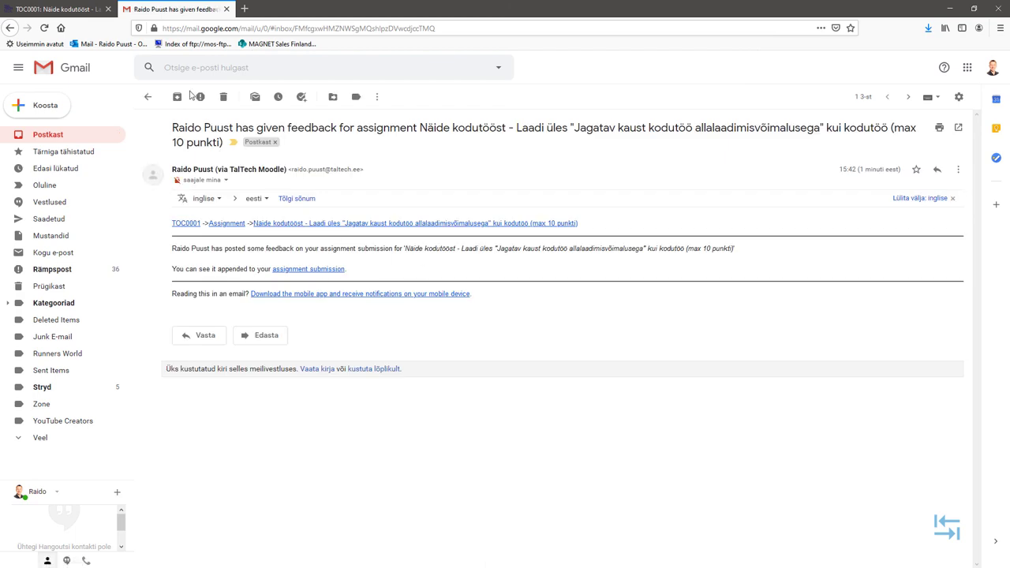
Step: Go back to the student's Moodle, open the TOC0001 Moodle baaskoolitus course and reopen the "Jagatav kaust kodutöö allalaadimisvõimalusega" assignment
{"action": "left_click", "coordinate": [45, 9]}
{"action": "scroll", "coordinate": [196, 270], "scroll_direction": "up", "scroll_amount": 10}
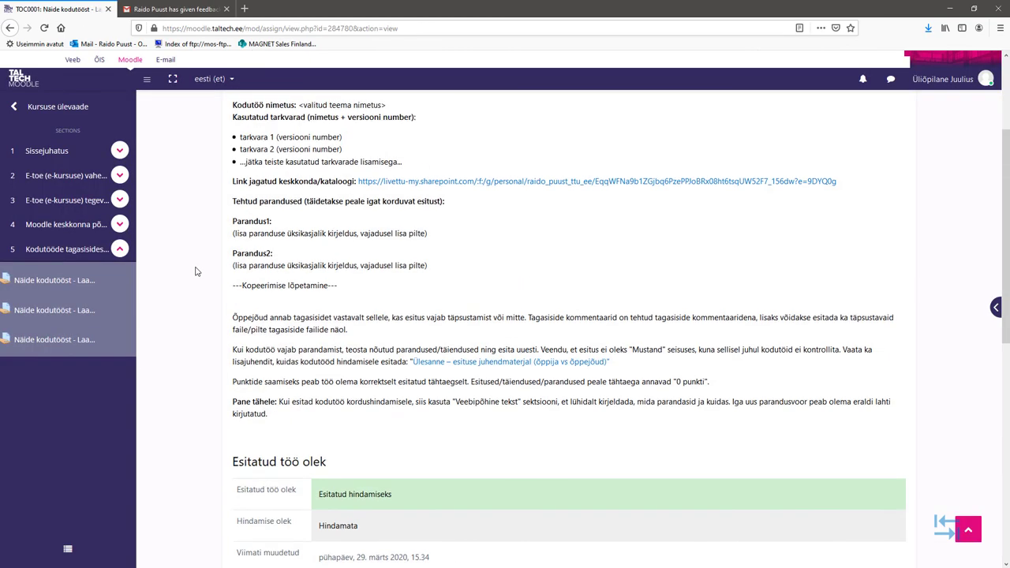
{"action": "left_click", "coordinate": [623, 129]}
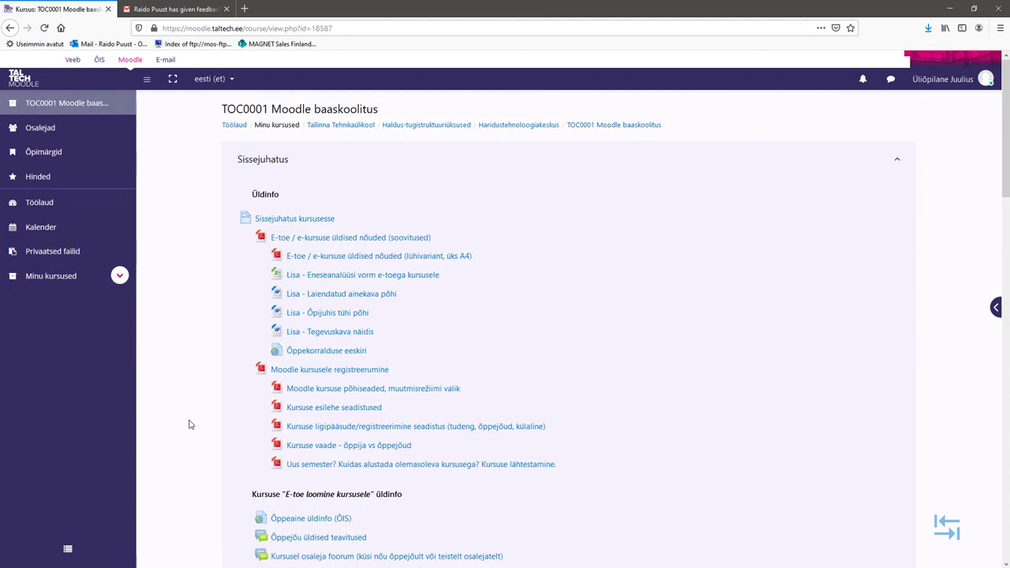
{"action": "scroll", "coordinate": [189, 420], "scroll_direction": "down", "scroll_amount": 20}
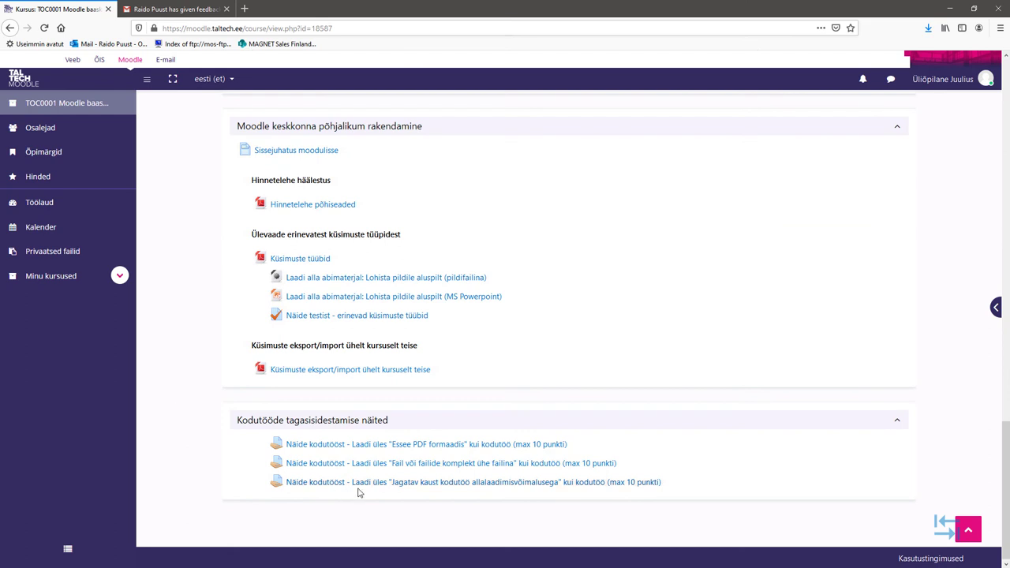
{"action": "left_click", "coordinate": [438, 489]}
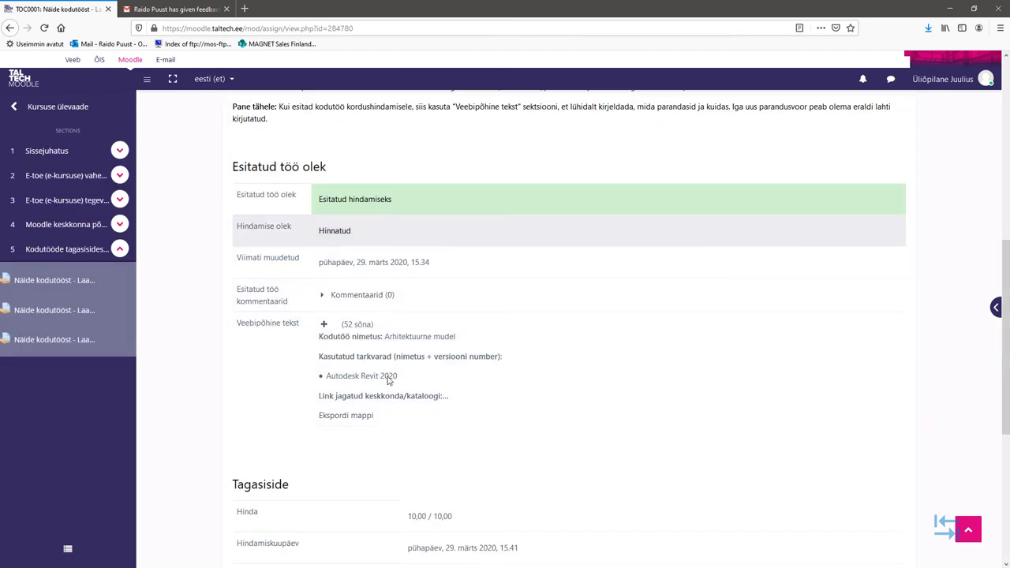
Step: Check the grade and the fully expanded feedback comments under Tagasiside, and return to the course page
{"action": "scroll", "coordinate": [191, 349], "scroll_direction": "down", "scroll_amount": 3}
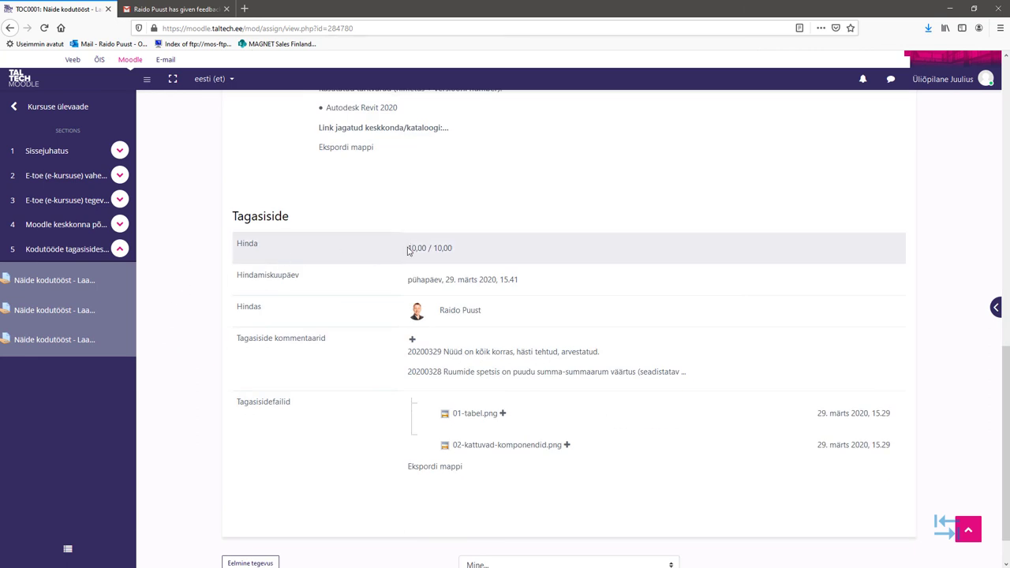
{"action": "left_click", "coordinate": [411, 340]}
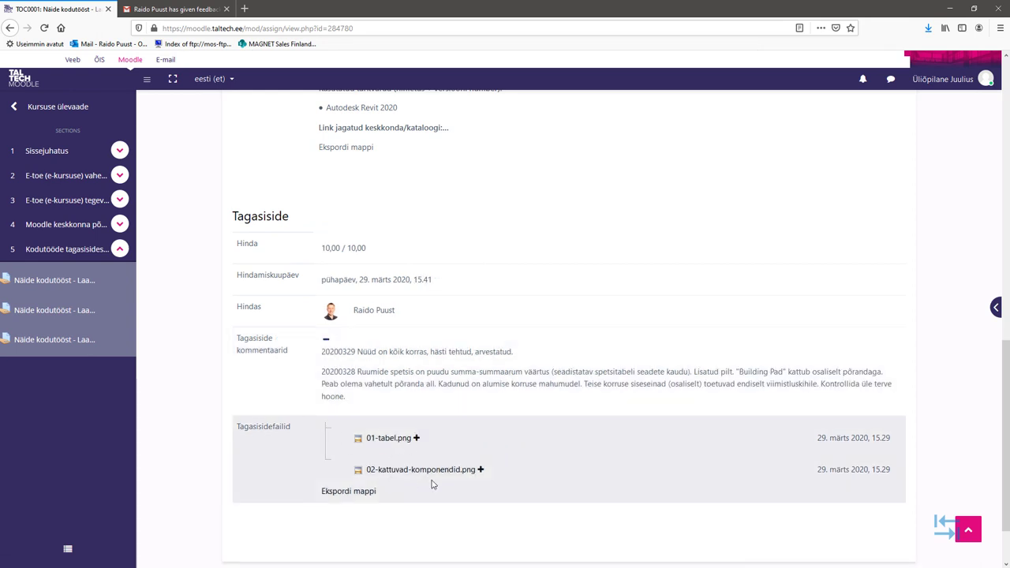
{"action": "key", "text": "alt+Left"}
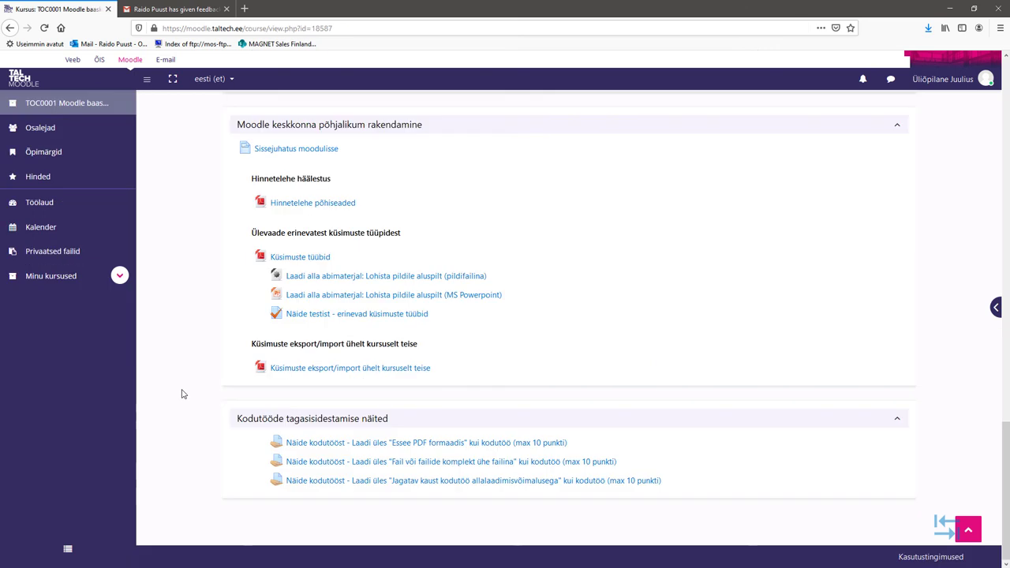